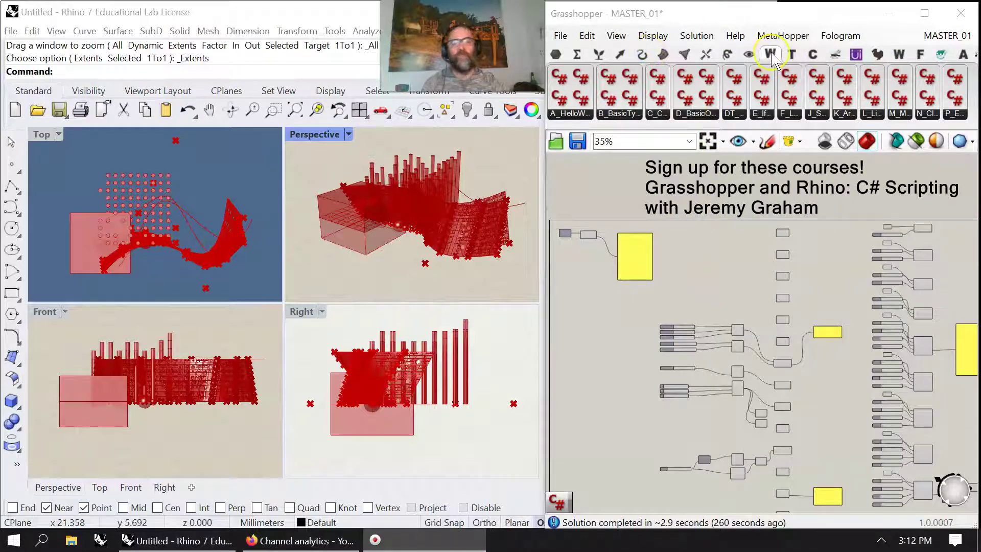
- Disable every component on the Grasshopper canvas
mouse_move(772, 51)
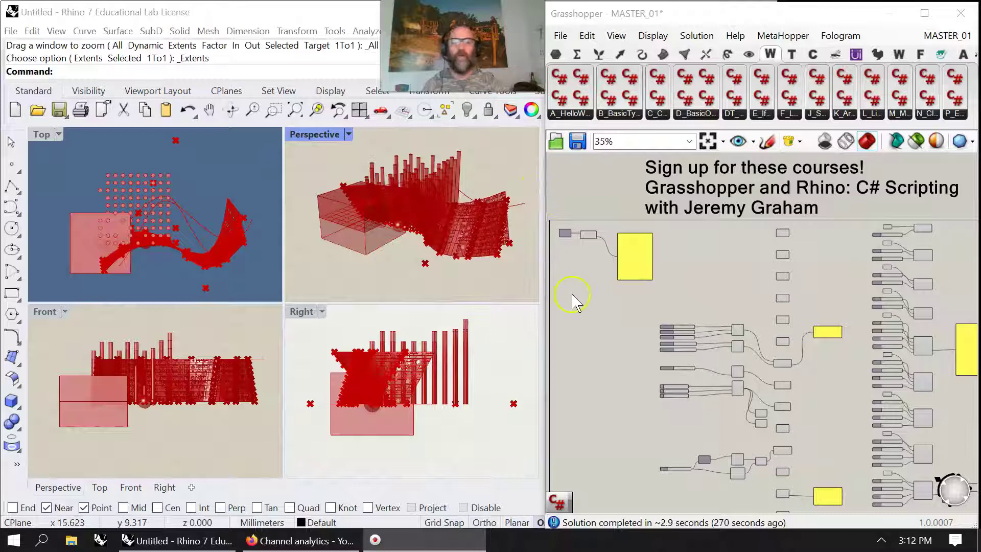
right_click_drag(503, 286, 475, 278)
scroll(652, 391, "down", 3)
right_click_drag(632, 377, 628, 338)
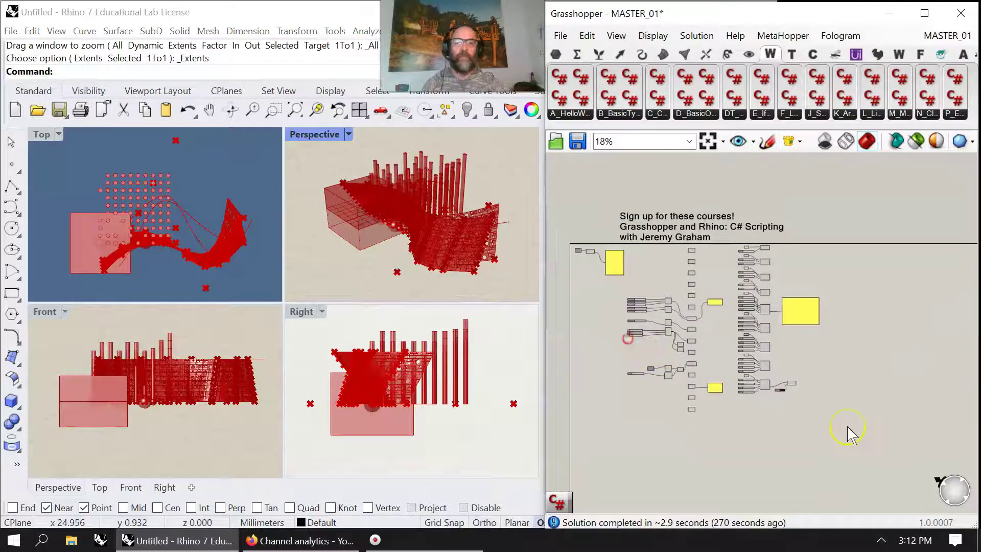
left_click_drag(830, 424, 561, 200)
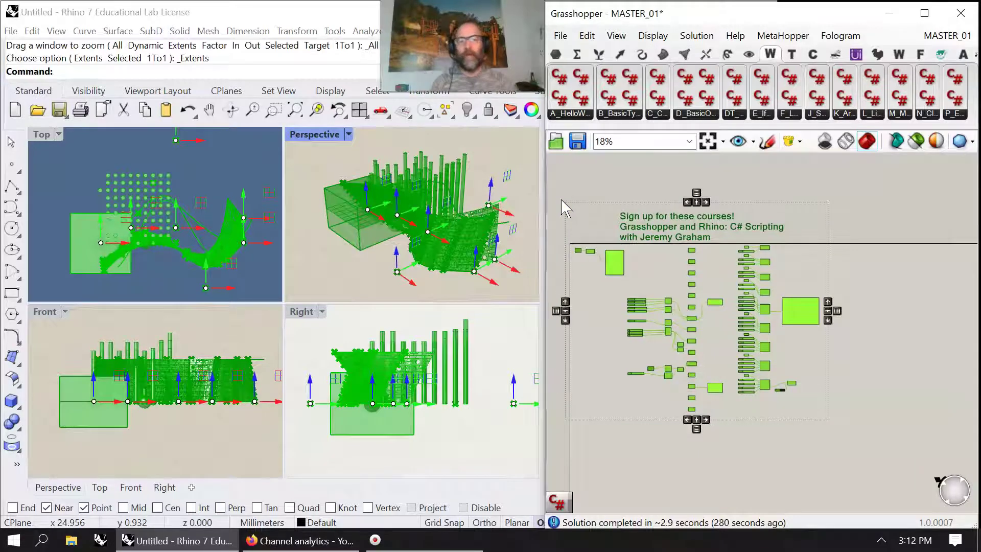
right_click(589, 177)
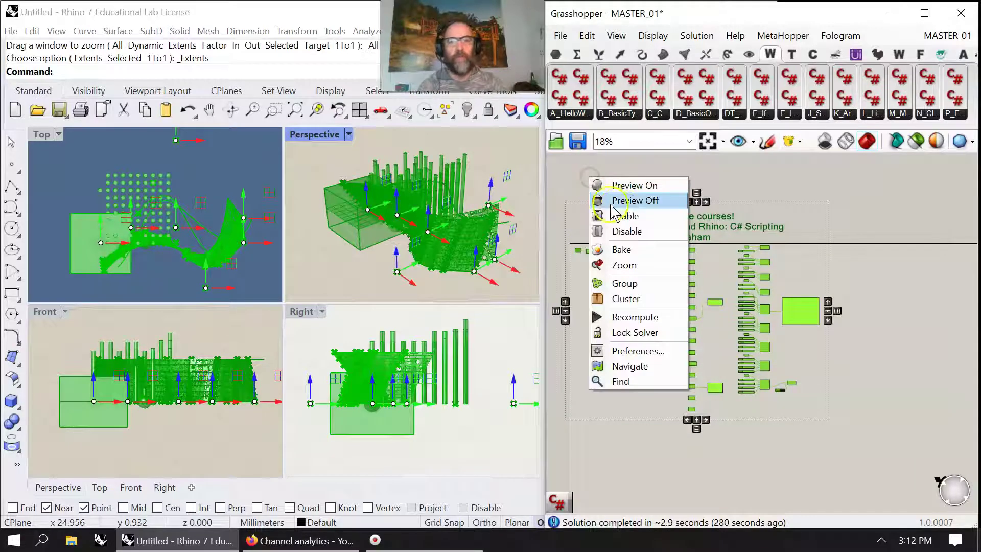
left_click(633, 250)
left_click(422, 225)
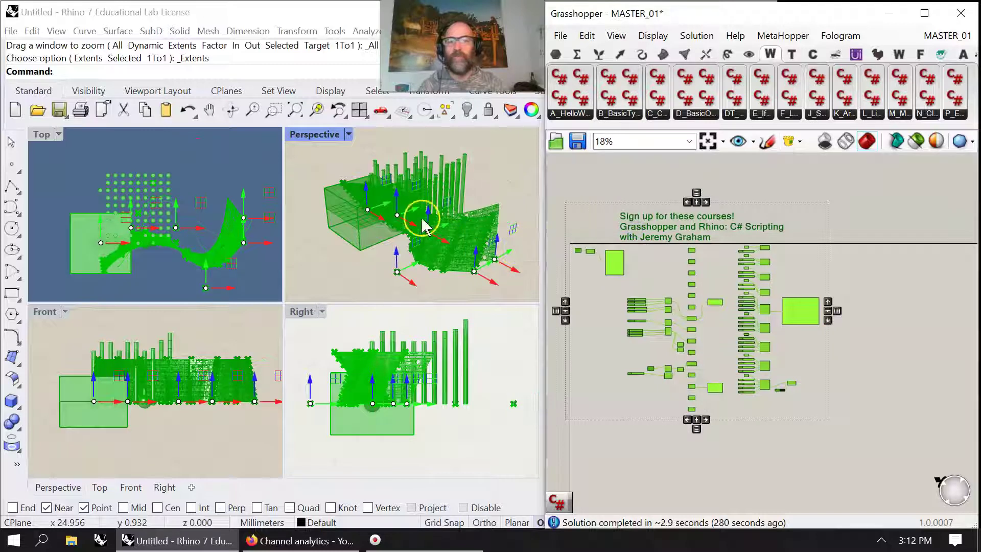
- Maximize the Perspective viewport, set its display mode to Shaded, and deselect the disabled components
left_click(308, 133)
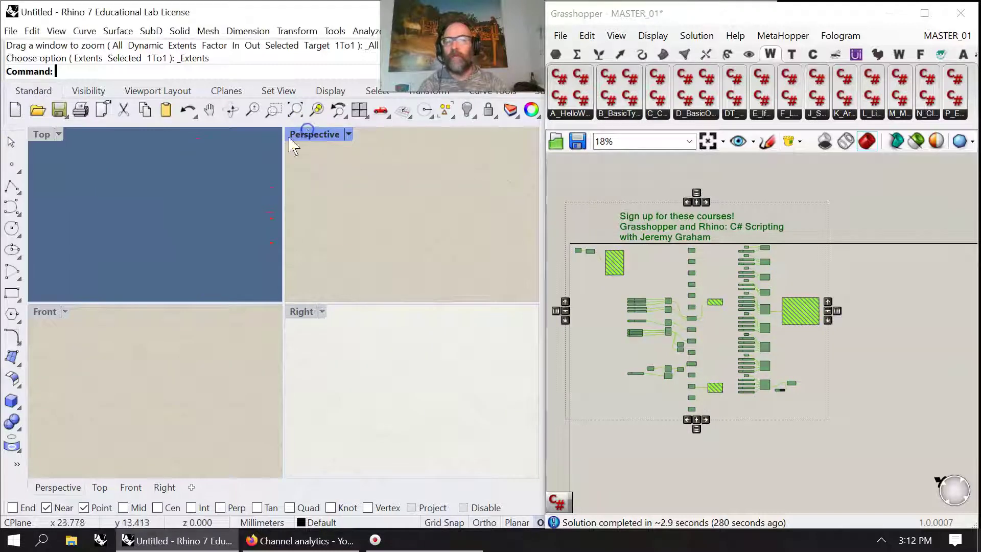
double_click(323, 134)
right_click(60, 135)
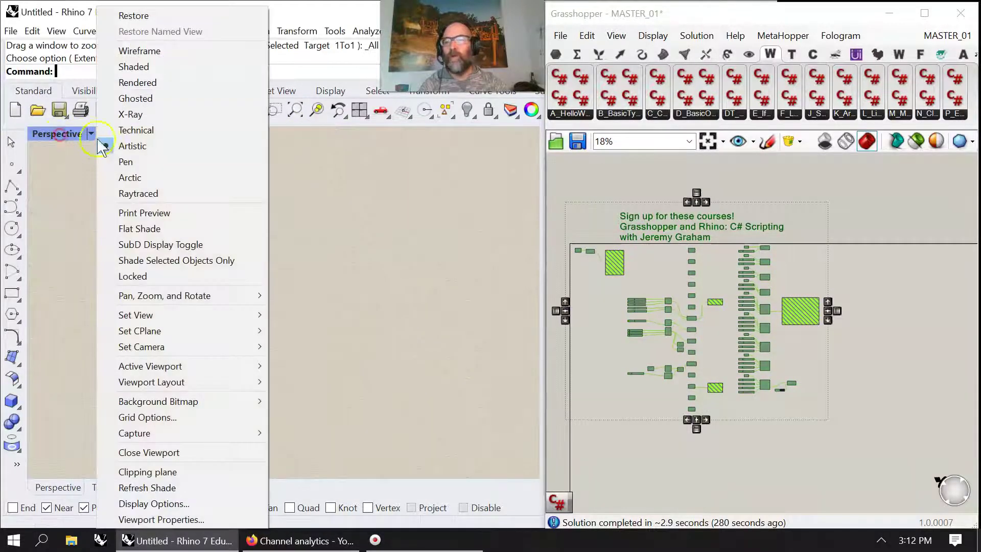
left_click(133, 67)
left_click(663, 365)
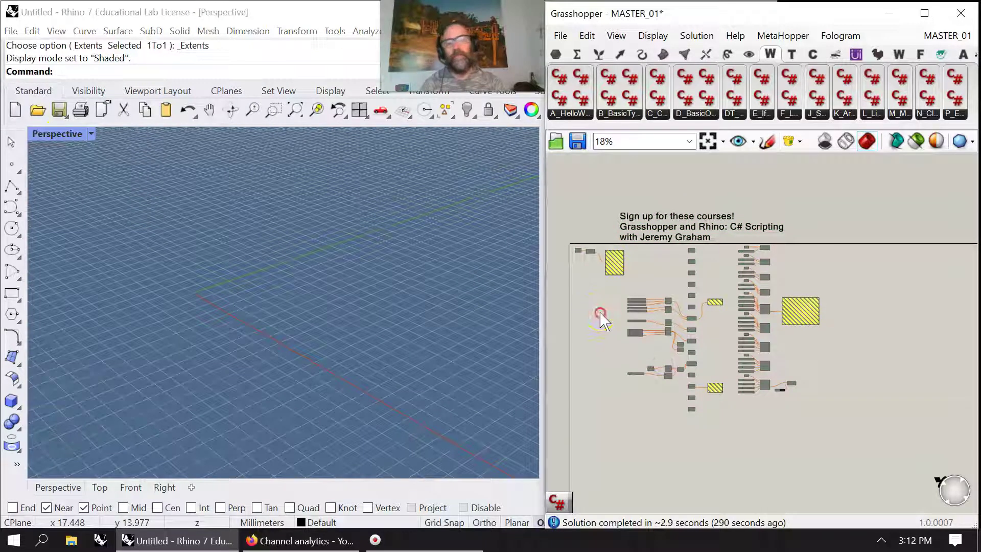
right_click_drag(600, 315, 675, 372)
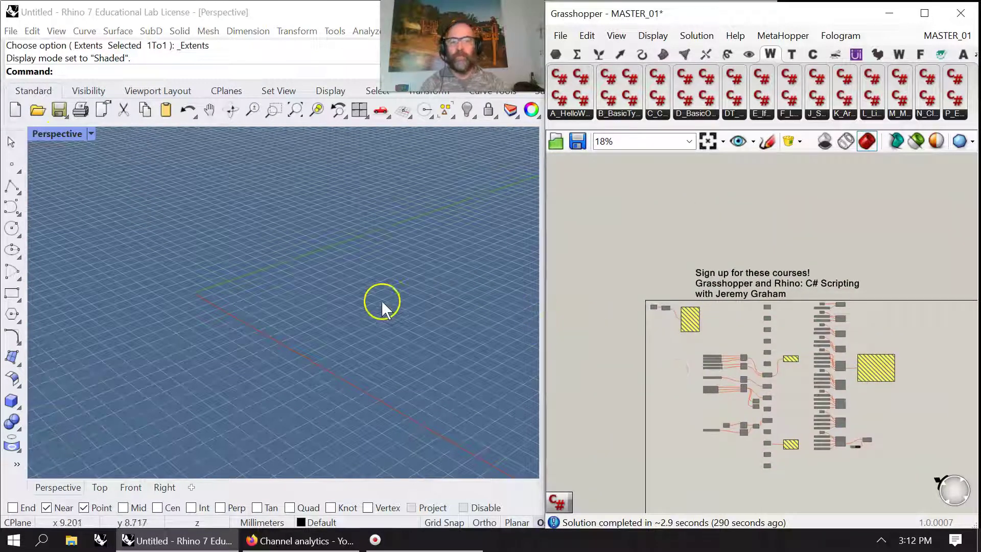
- Resize the Rhino window and its viewport area, and widen the Grasshopper window until it borders the Perspective view
left_click_drag(302, 3, 168, 13)
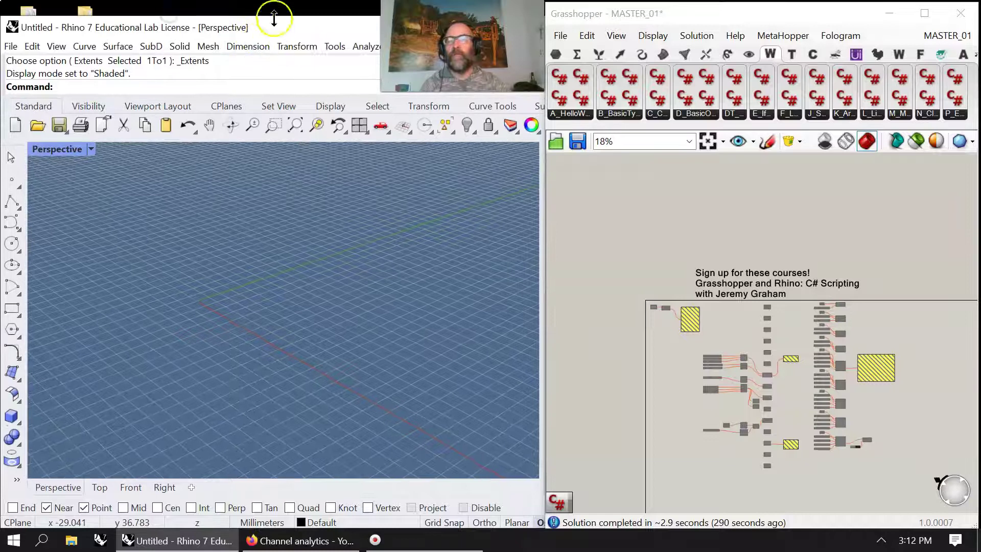
left_click_drag(278, 28, 5, 4)
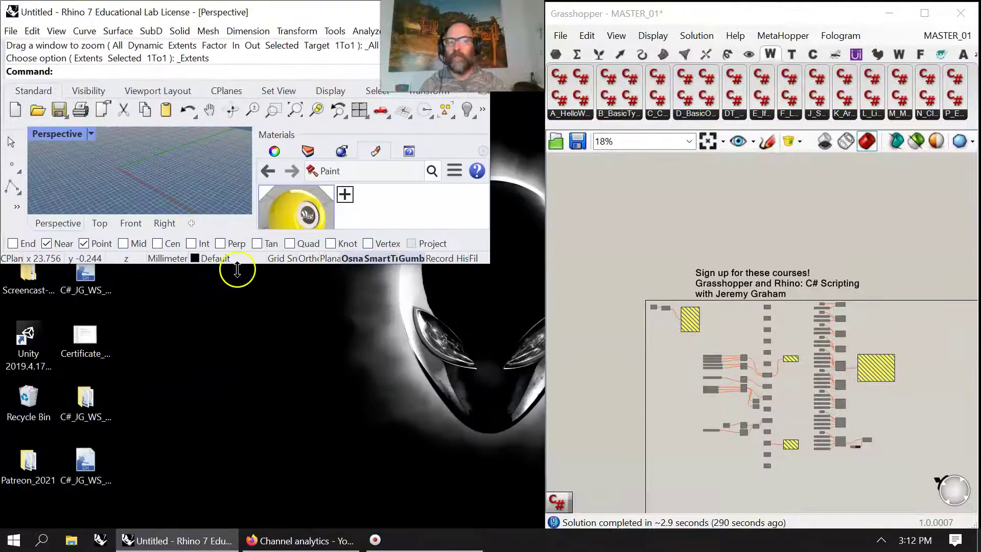
left_click_drag(239, 264, 248, 542)
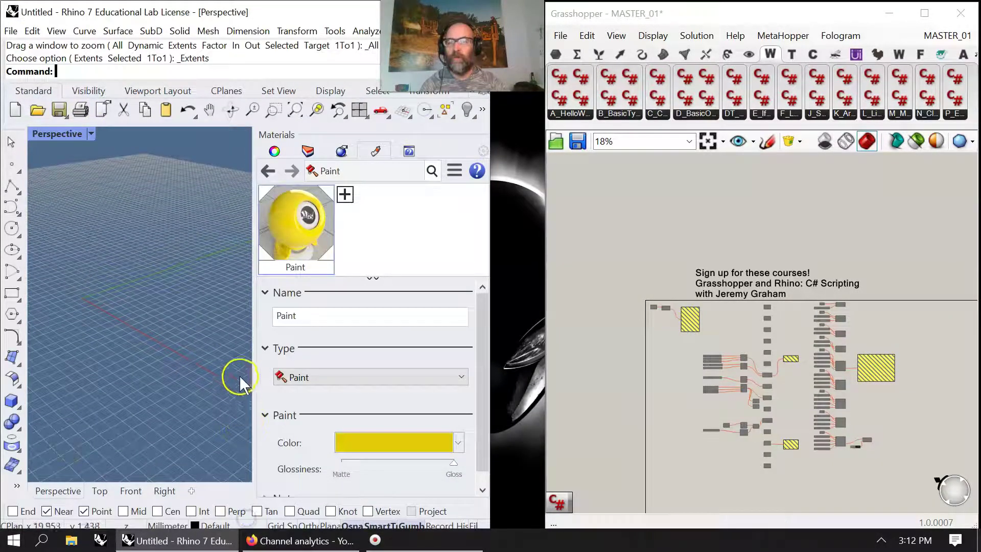
left_click_drag(254, 376, 454, 358)
left_click_drag(544, 357, 453, 356)
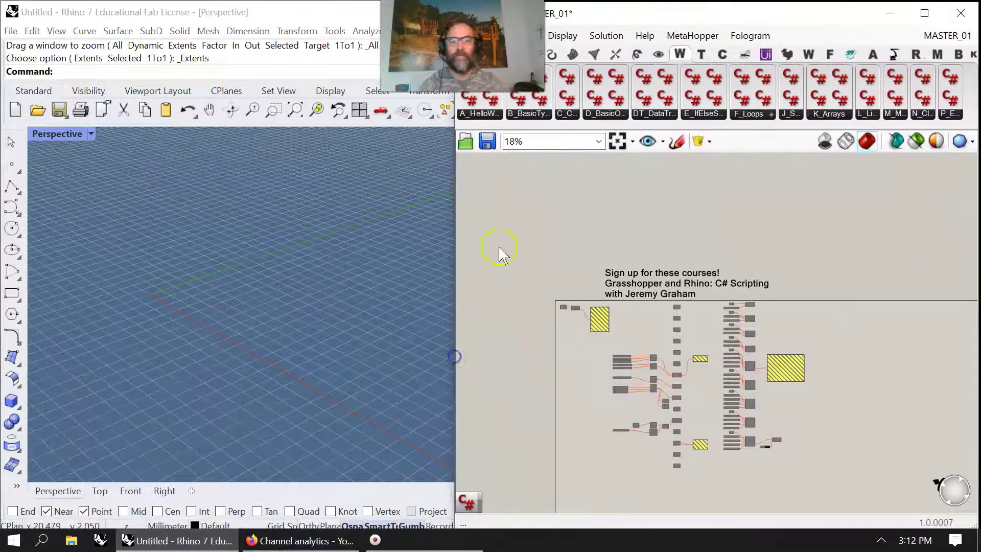
- Enable the first definition's Range, C# script and panel components, and move the panel slightly up
scroll(597, 353, "up", 5)
scroll(586, 355, "down", 1)
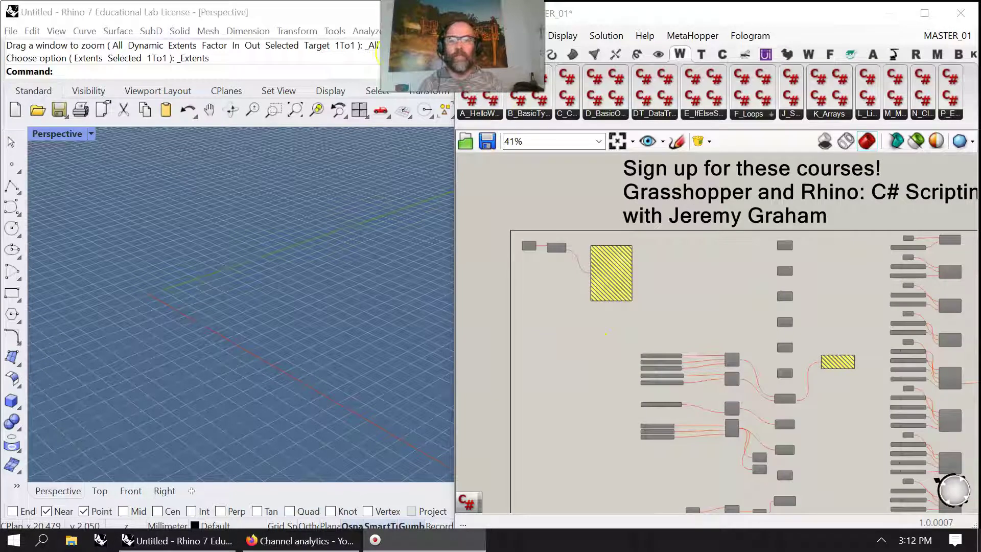
scroll(587, 350, "up", 3)
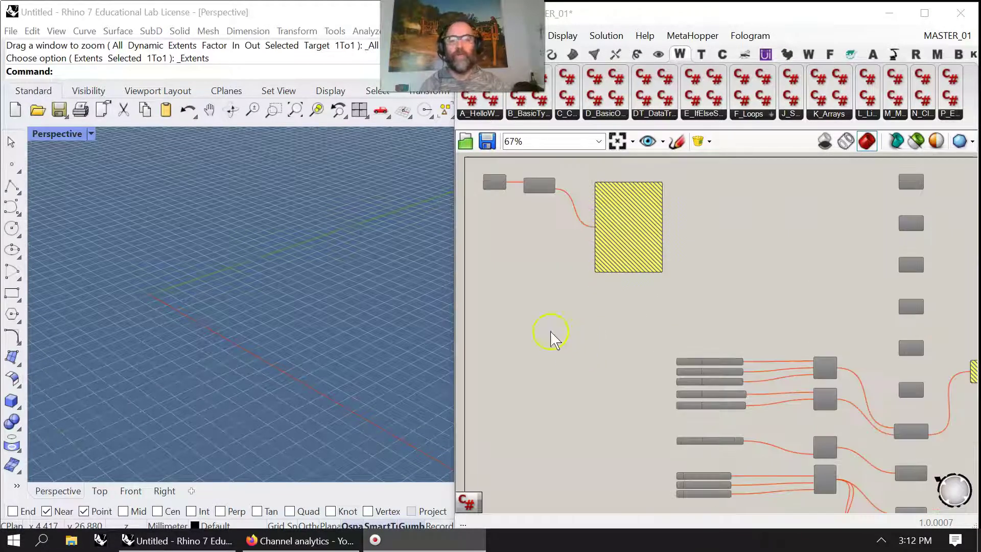
right_click_drag(551, 331, 624, 390)
scroll(697, 367, "up", 2)
right_click_drag(690, 360, 745, 440)
left_click_drag(801, 430, 557, 251)
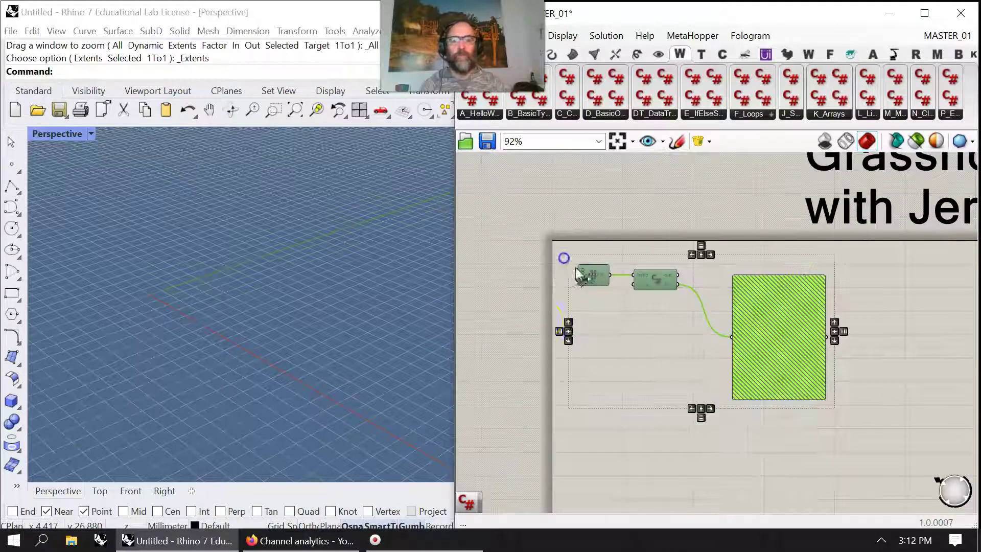
right_click(541, 327)
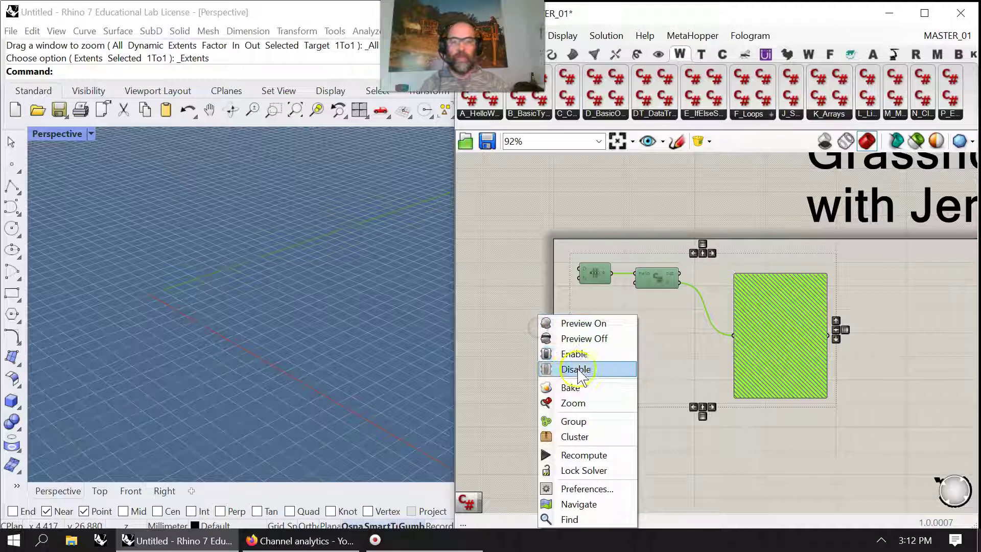
left_click(569, 352)
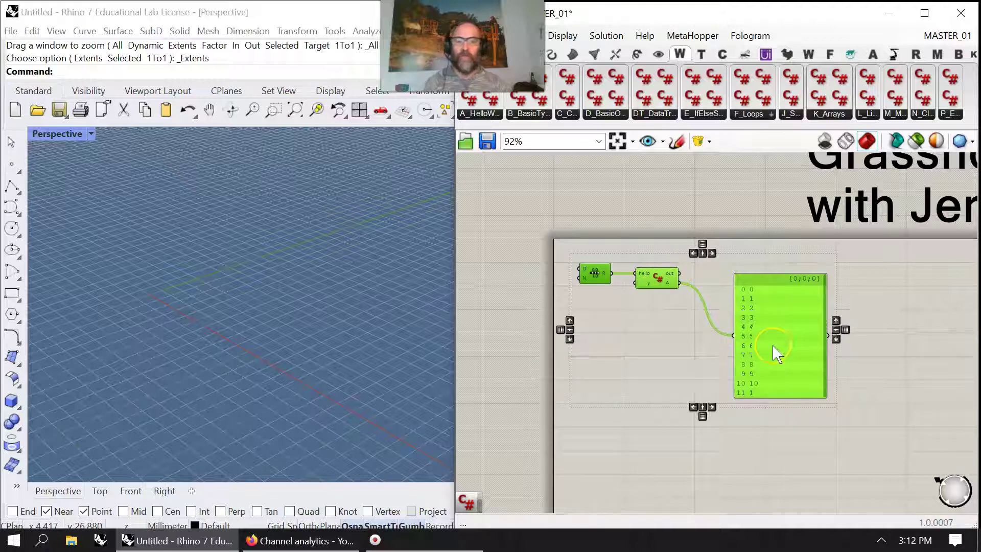
right_click_drag(782, 357, 805, 373)
left_click(620, 379)
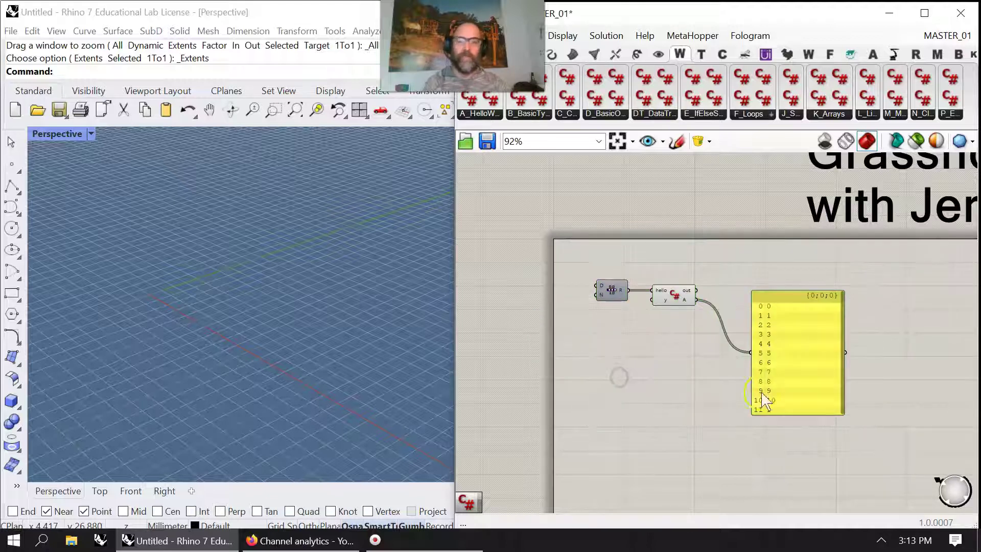
left_click_drag(815, 381, 815, 350)
- Rename the C# script's hello input to range and set its type hint to double
scroll(672, 317, "up", 5)
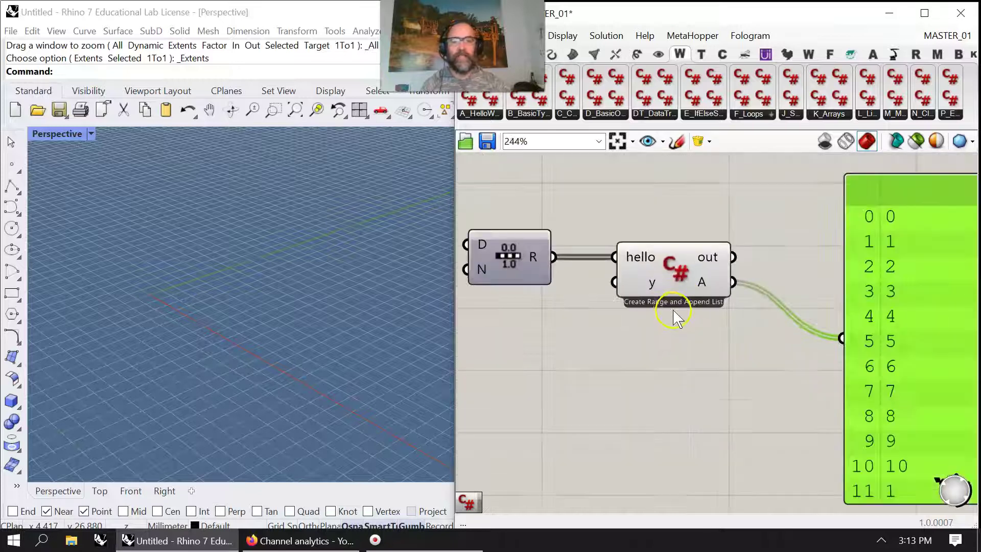
right_click_drag(652, 347, 647, 352)
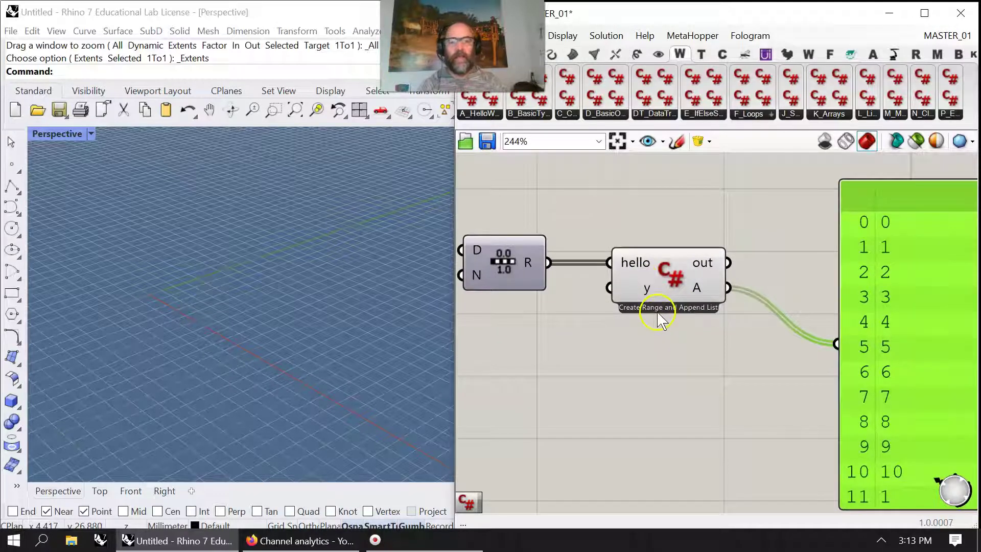
scroll(646, 312, "up", 2)
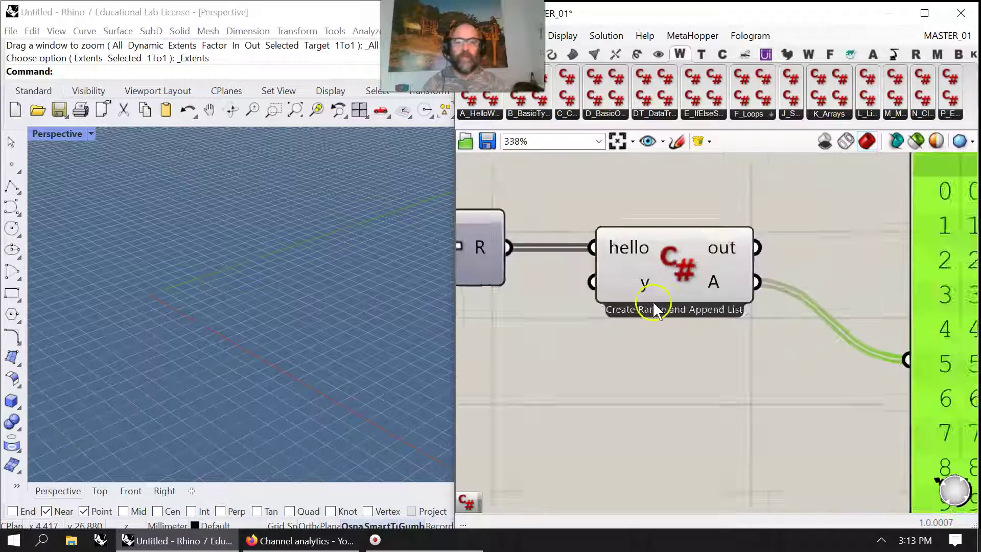
scroll(644, 350, "down", 3)
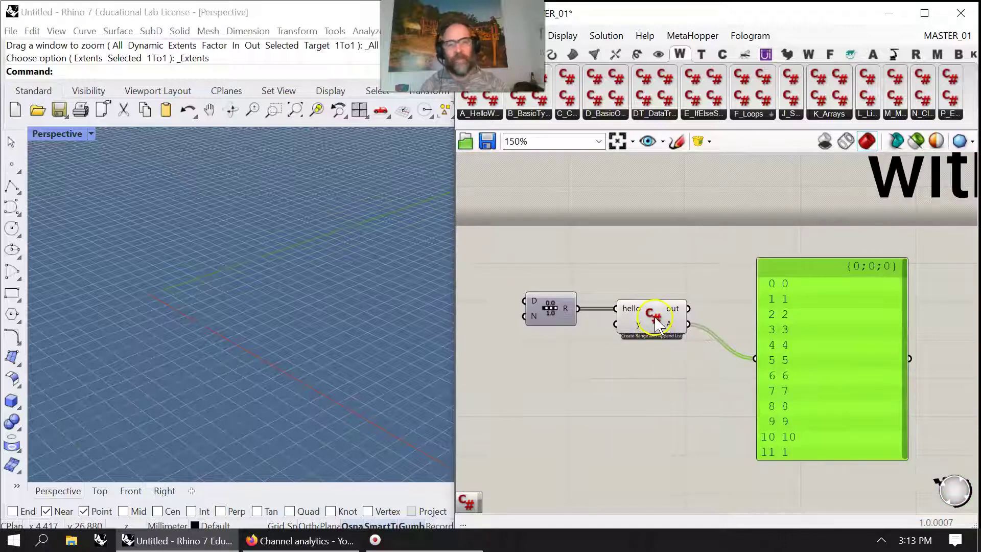
right_click(638, 313)
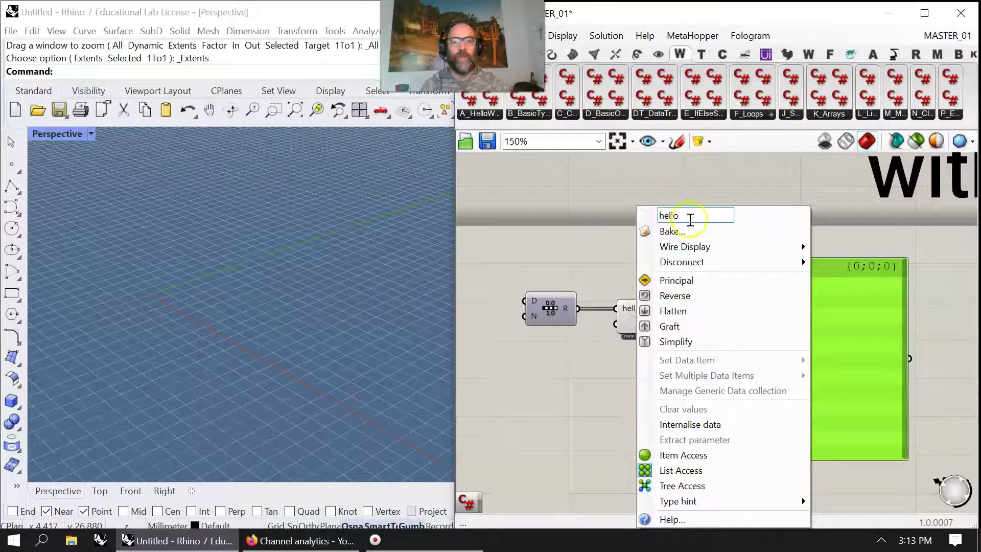
type("range")
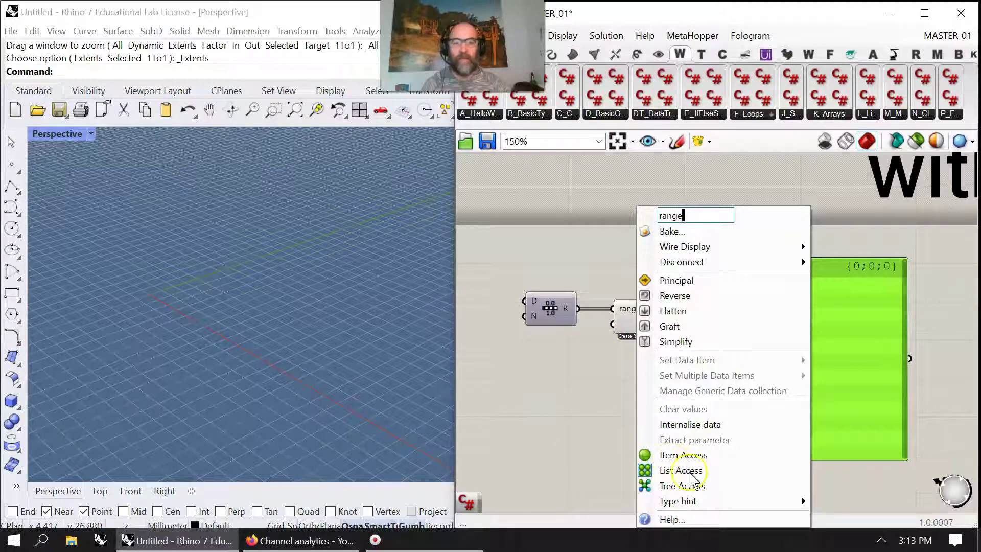
left_click(690, 501)
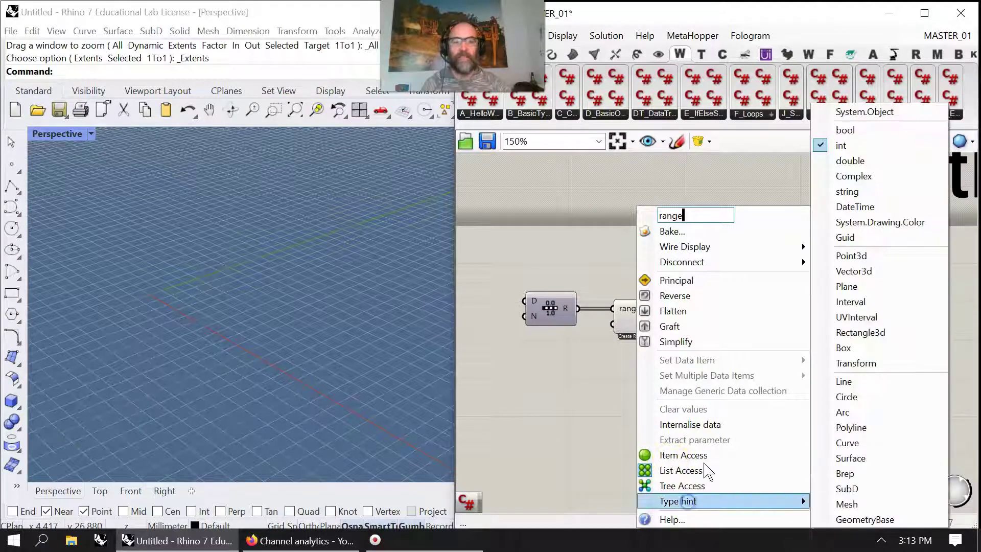
left_click(850, 161)
left_click(583, 396)
- Add a Construct Domain component before the Range component and wire its Domain output to the D input
right_click_drag(563, 368, 784, 369)
left_click_drag(749, 298, 767, 294)
left_click(488, 54)
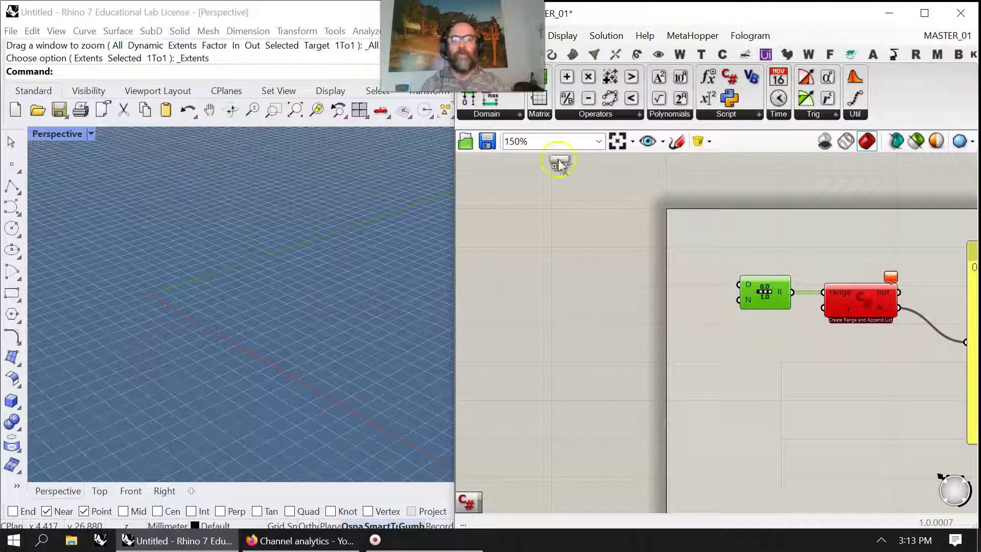
left_click_drag(600, 223, 640, 263)
left_click_drag(700, 263, 739, 284)
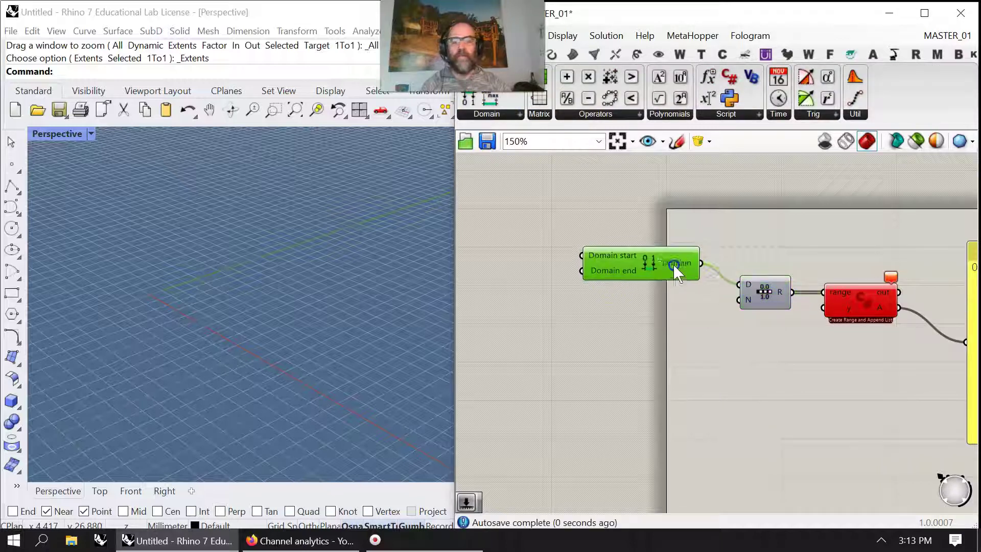
right_click_drag(601, 333, 719, 333)
left_click_drag(756, 256, 792, 256)
- Wire two decimal number sliders into the domain component, setting Domain start to 0.11 and Domain end to 0.80
left_click(639, 250)
double_click(639, 250)
type("1")
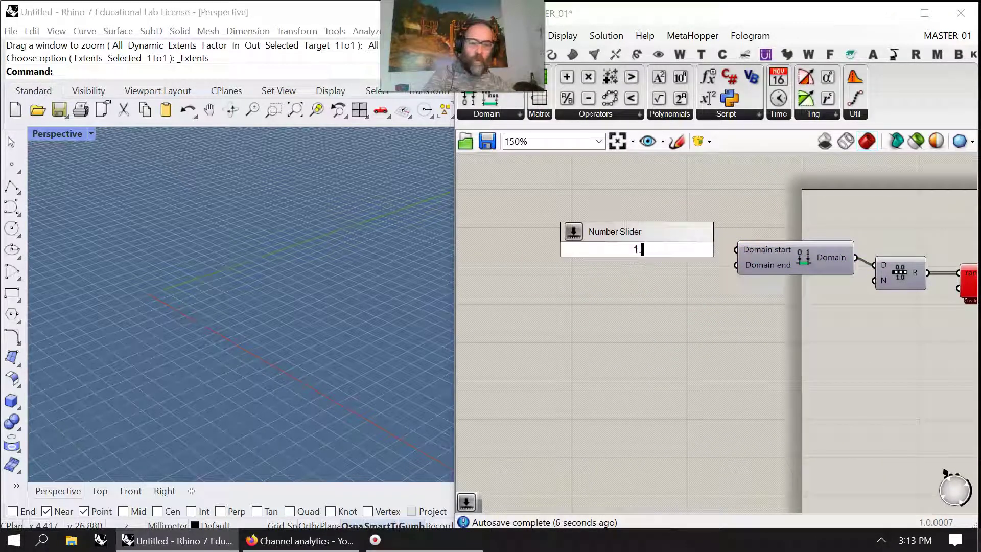
type(".")
key("Return")
left_click_drag(657, 266, 646, 276, "alt")
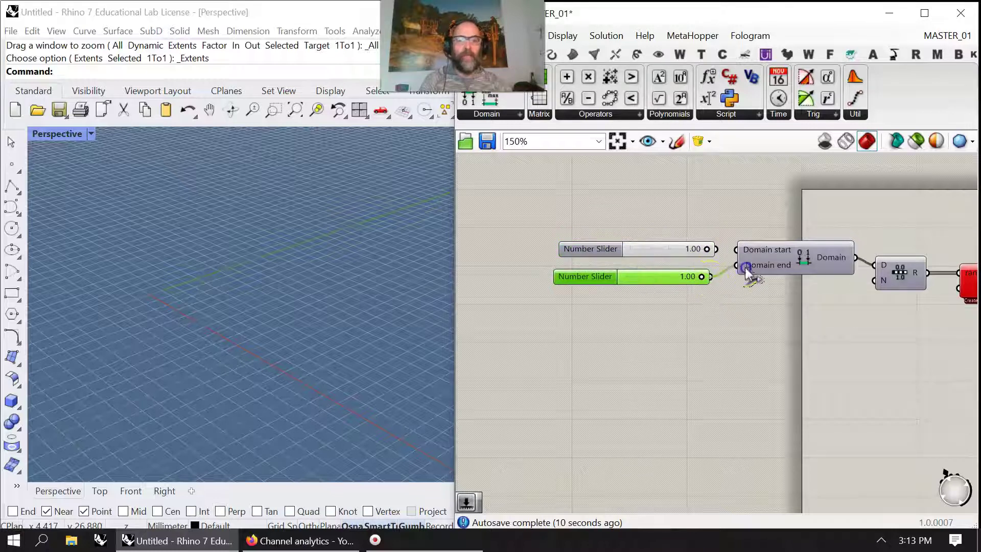
left_click_drag(746, 274, 639, 252)
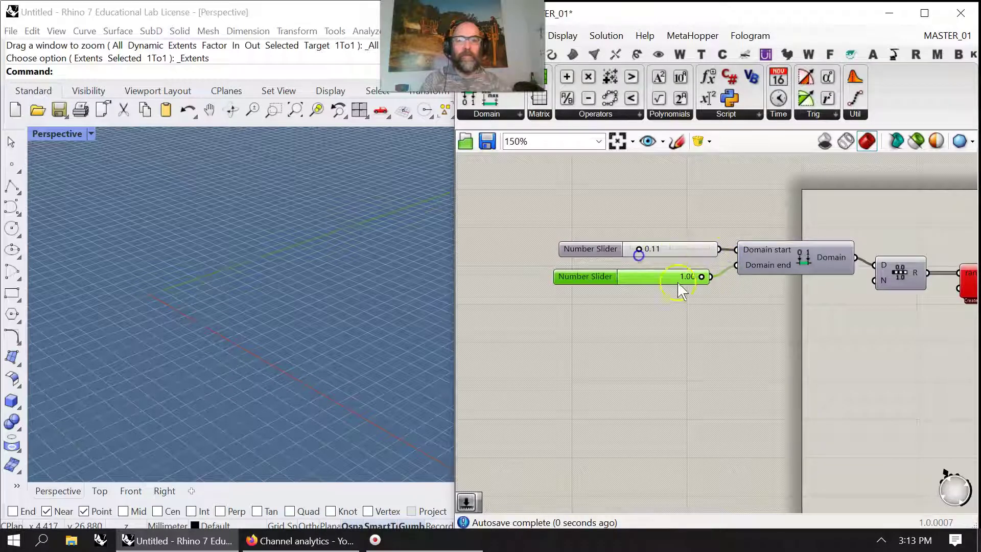
left_click_drag(703, 278, 687, 278)
- Add an integer number slider set to 3 and wire it to the Range component's N input
right_click_drag(734, 336, 647, 316)
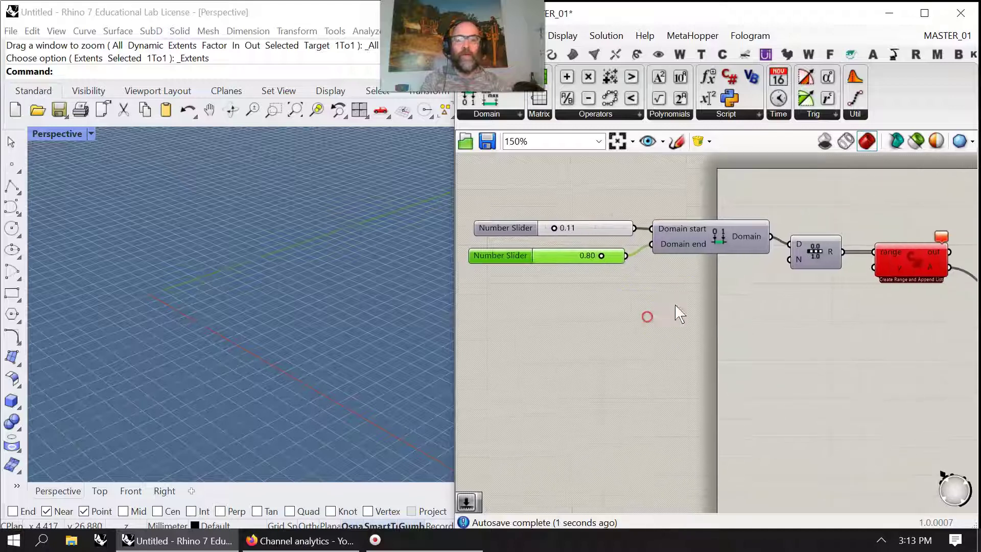
left_click(808, 260)
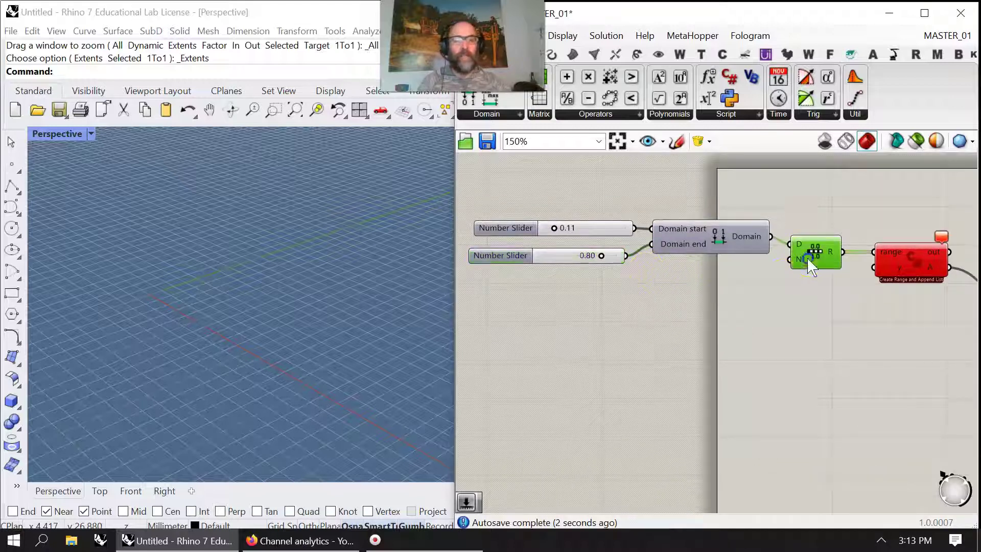
left_click(669, 312)
double_click(669, 312)
type("3")
key("Return")
left_click_drag(747, 307, 791, 259)
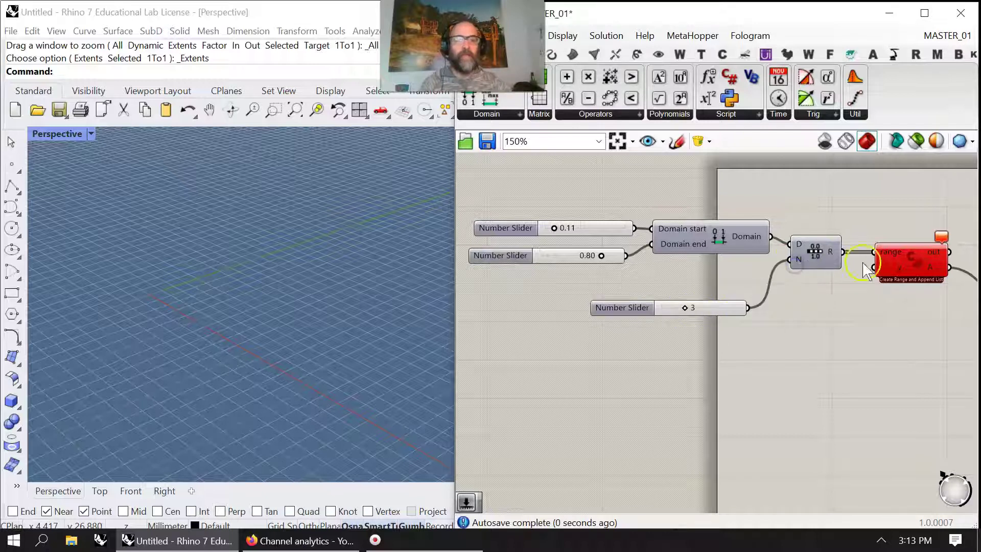
right_click_drag(904, 344, 785, 320)
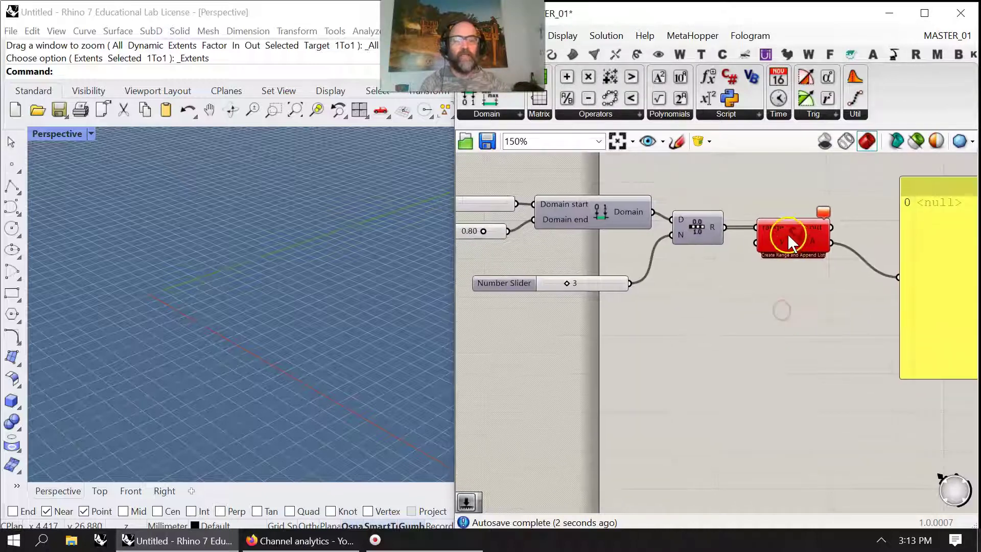
- Read the C# script component's errors and examine its code, including the using statements, Members and Utility functions regions
left_click(826, 212)
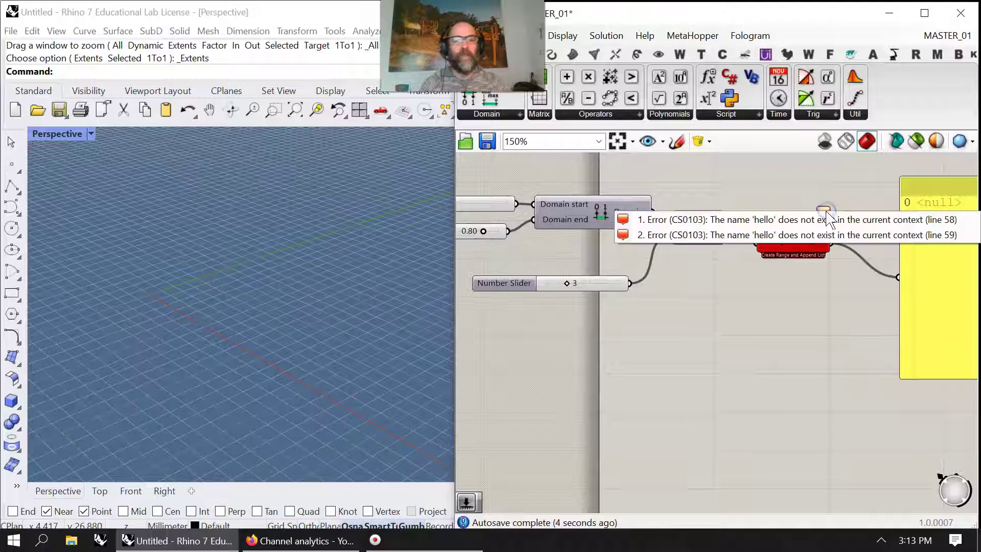
left_click(799, 290)
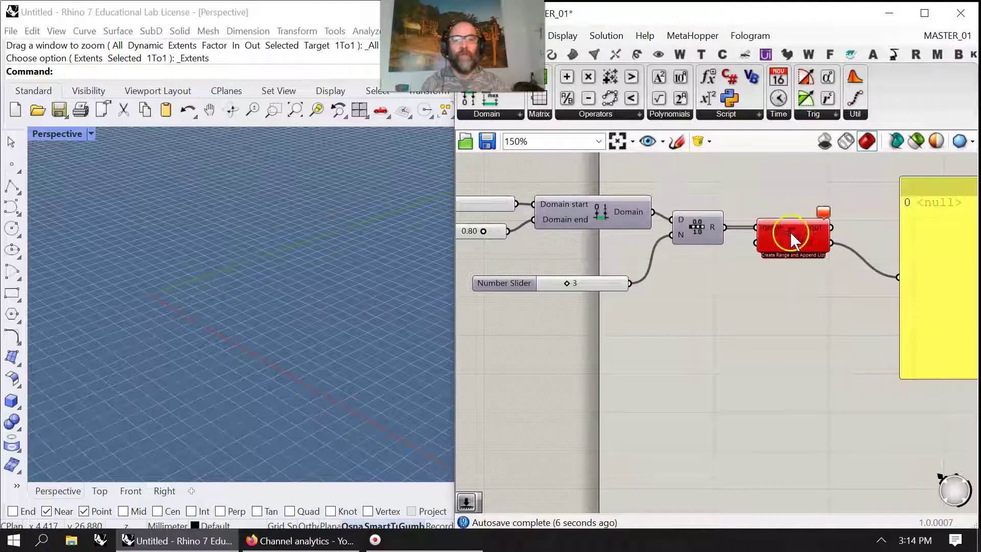
double_click(790, 232)
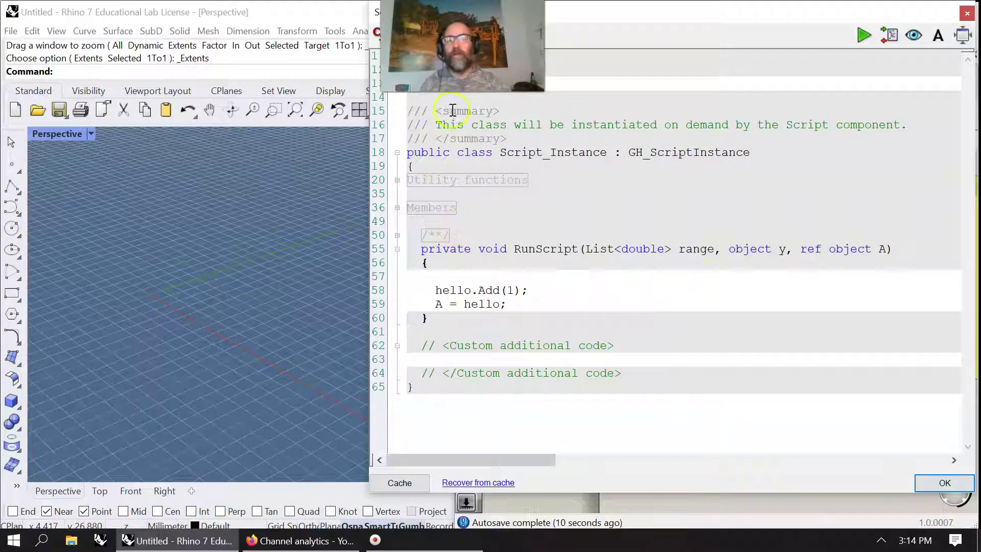
scroll(442, 111, "up", 3)
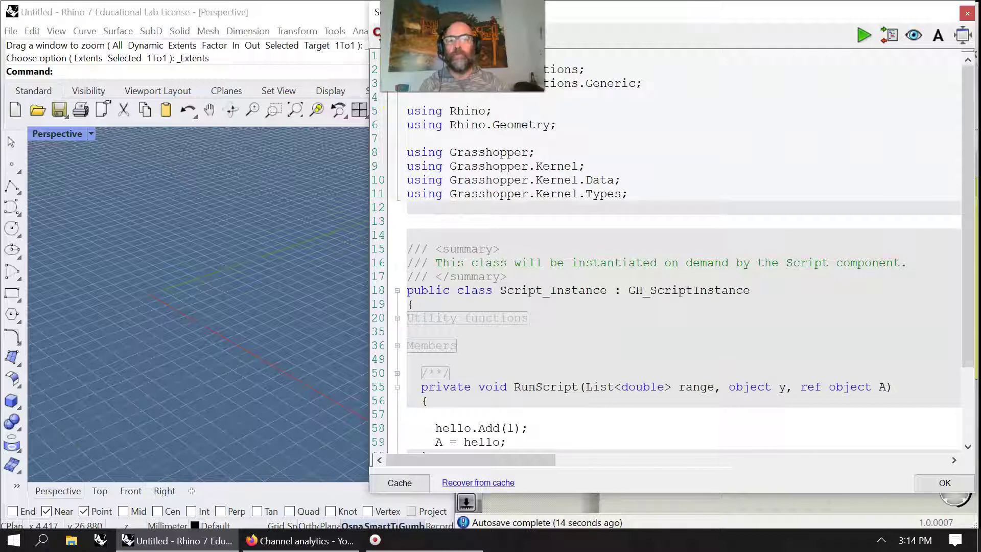
scroll(423, 153, "down", 3)
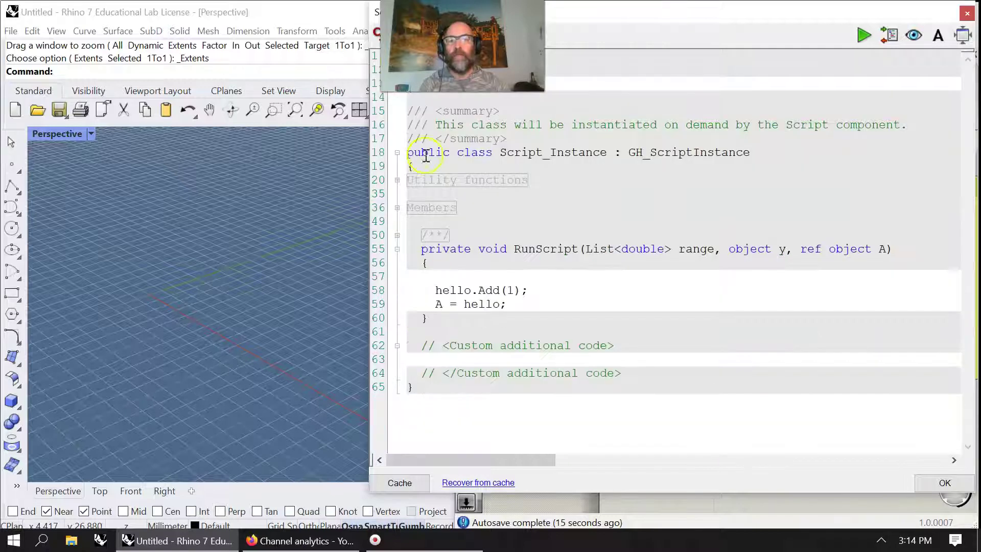
left_click(398, 209)
left_click(398, 209)
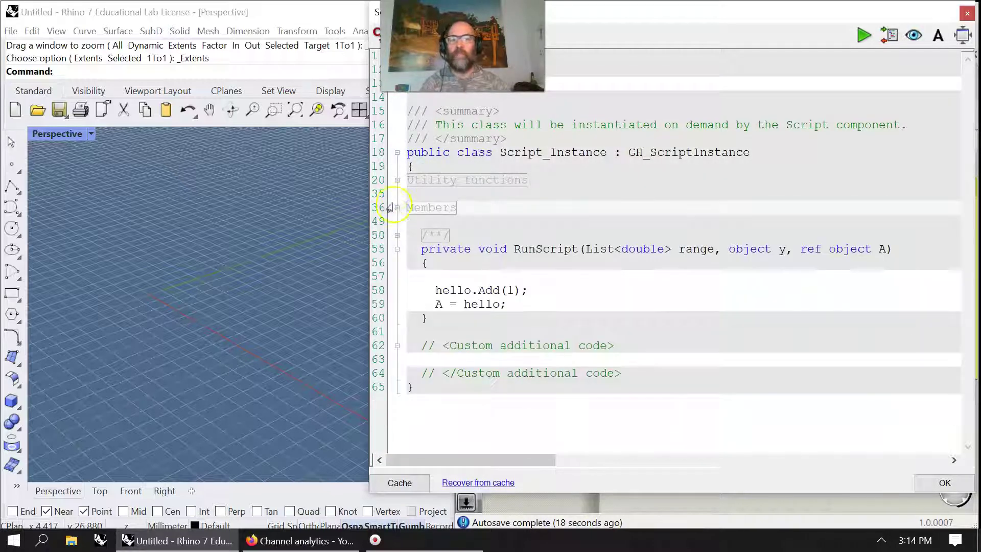
left_click(397, 180)
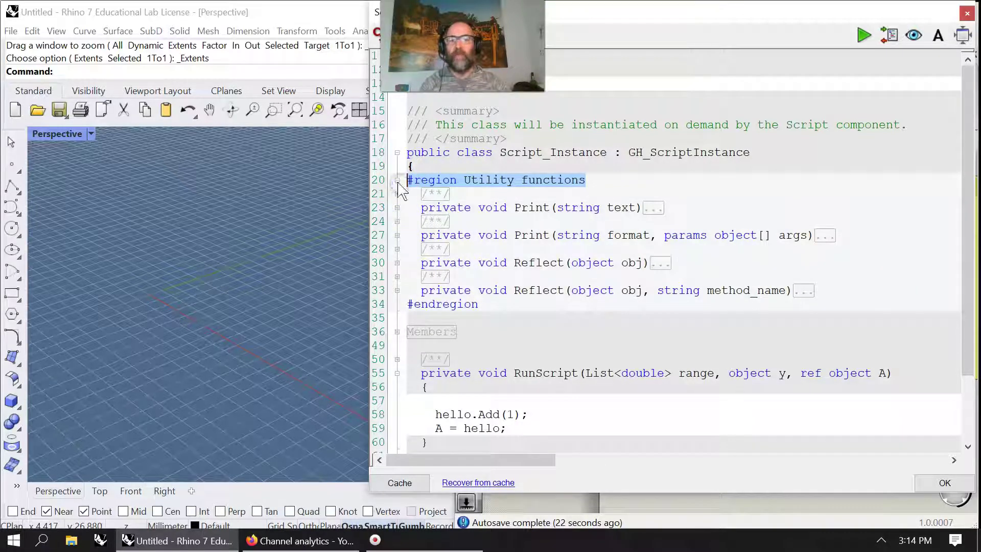
left_click(397, 153)
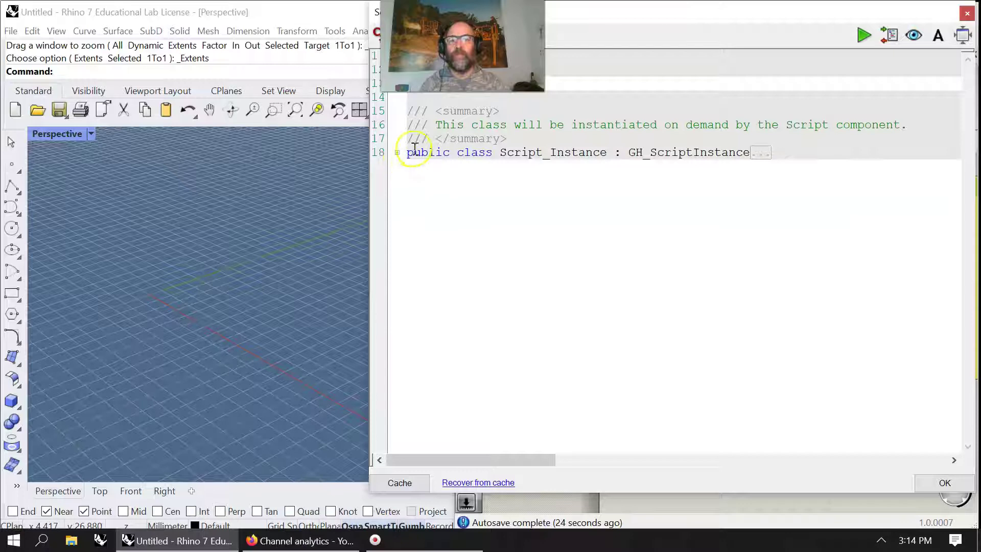
left_click(397, 152)
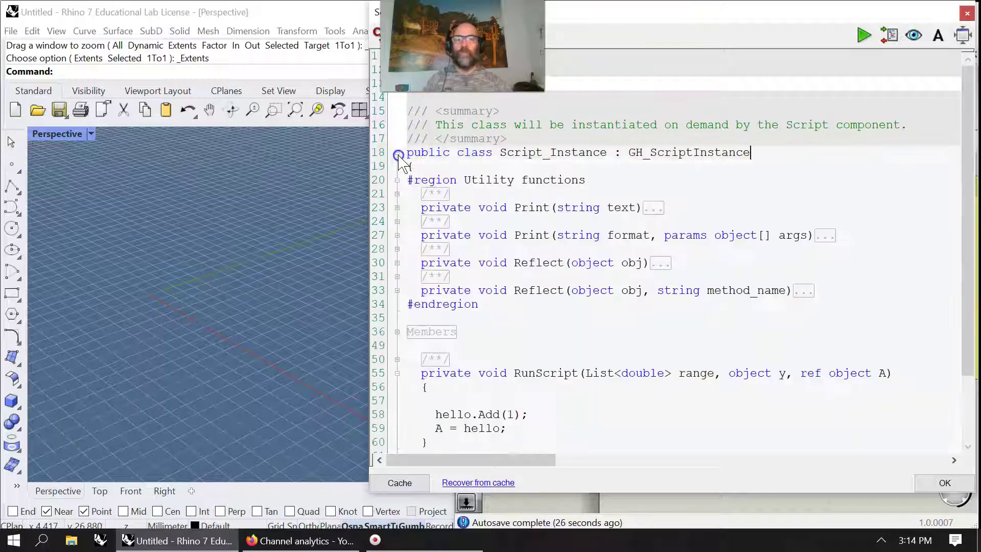
left_click(397, 180)
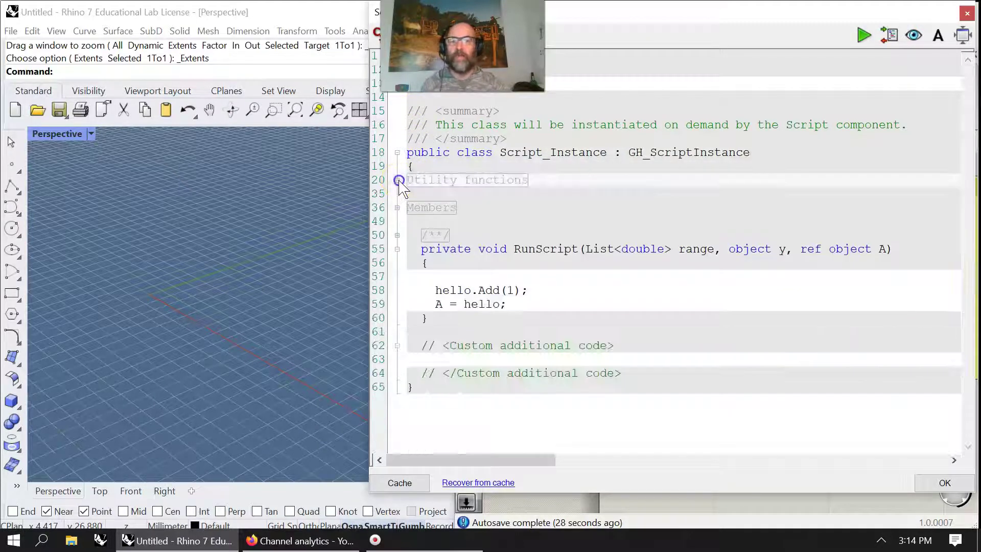
left_click(440, 296)
left_click(445, 308)
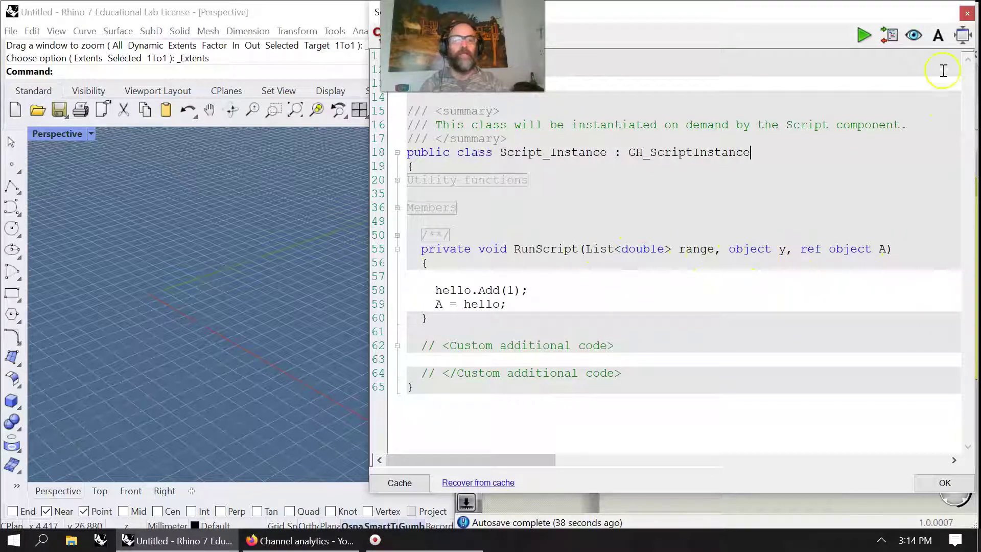
- Remove the C# script's y input and rewrite its code as range.Add(num); followed by A = range;
left_click(968, 13)
scroll(773, 230, "up", 5)
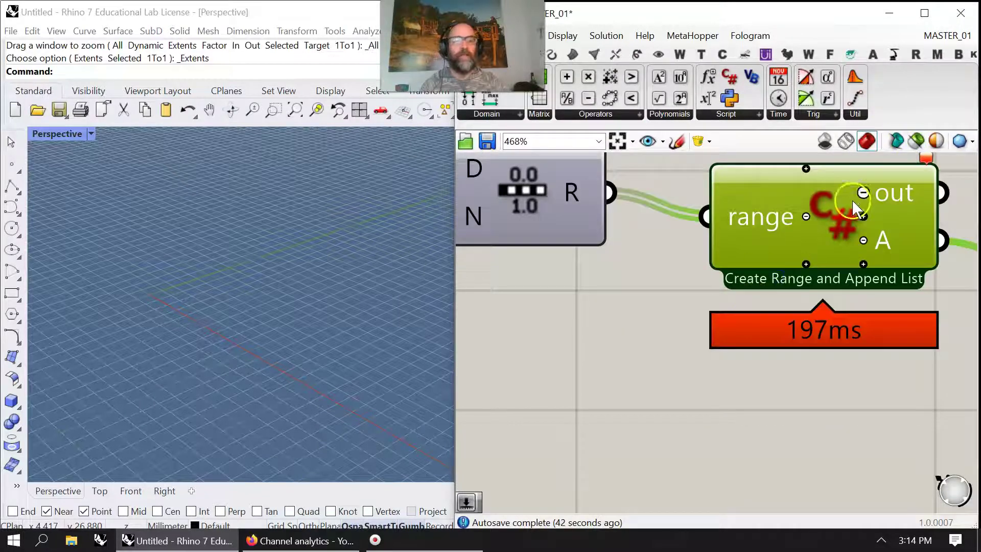
double_click(831, 216)
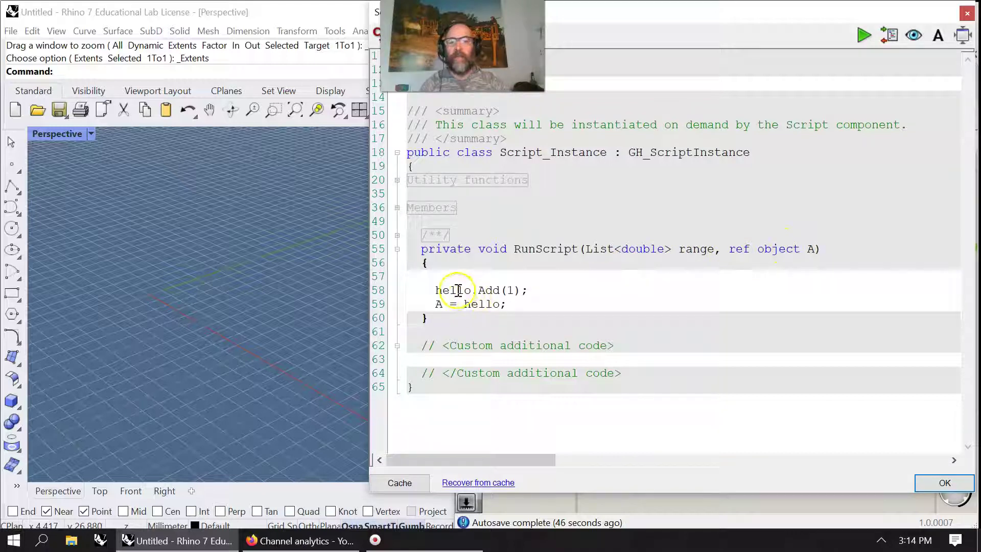
double_click(436, 290)
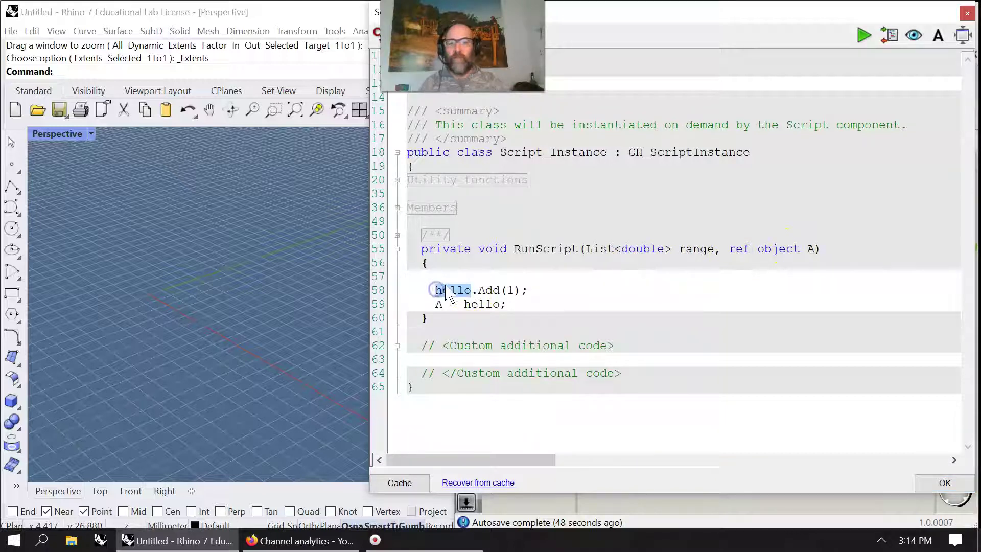
type("rang")
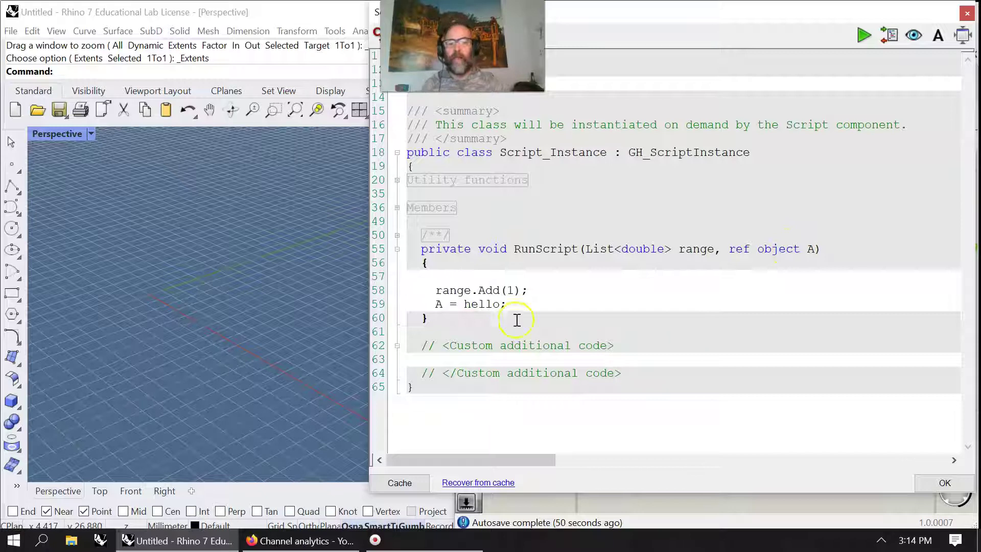
double_click(513, 291)
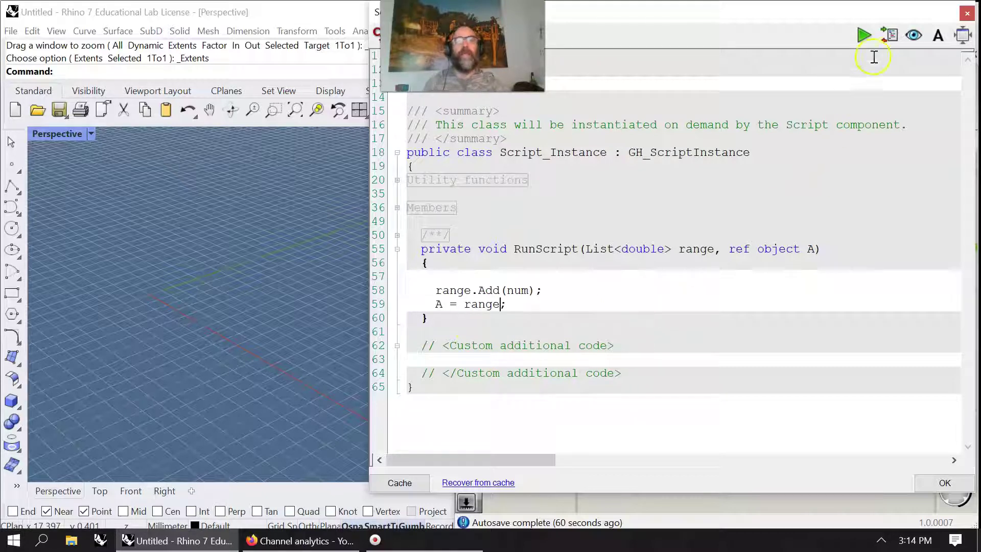
left_click(865, 38)
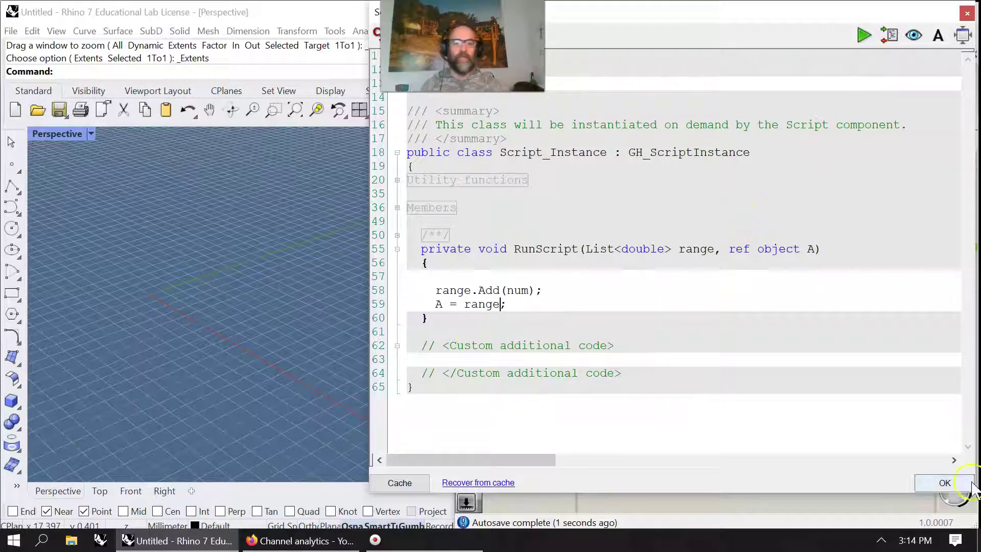
left_click(945, 483)
- Add a second input to the C# script, rename it num and give it a numeric type hint
scroll(695, 342, "down", 3)
scroll(668, 318, "up", 4)
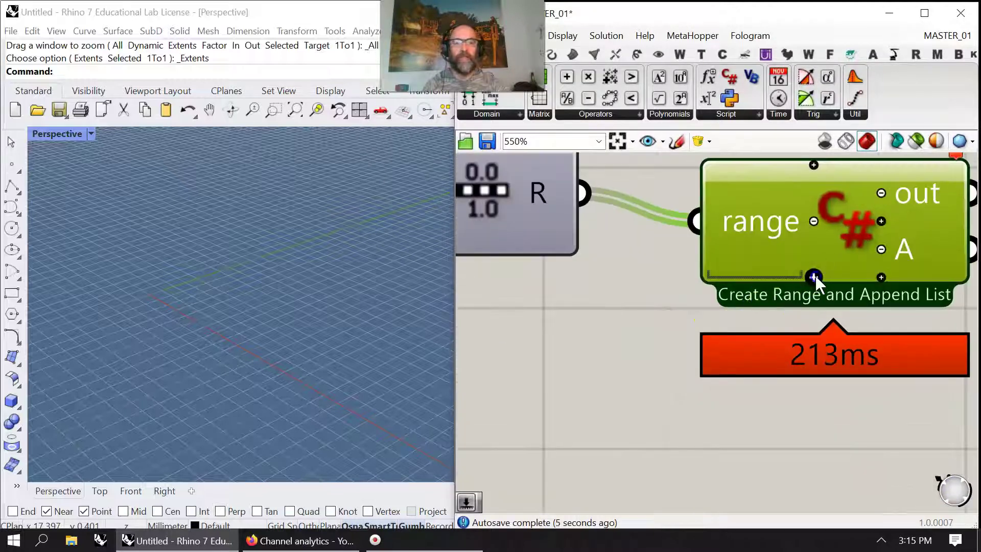
left_click(814, 277)
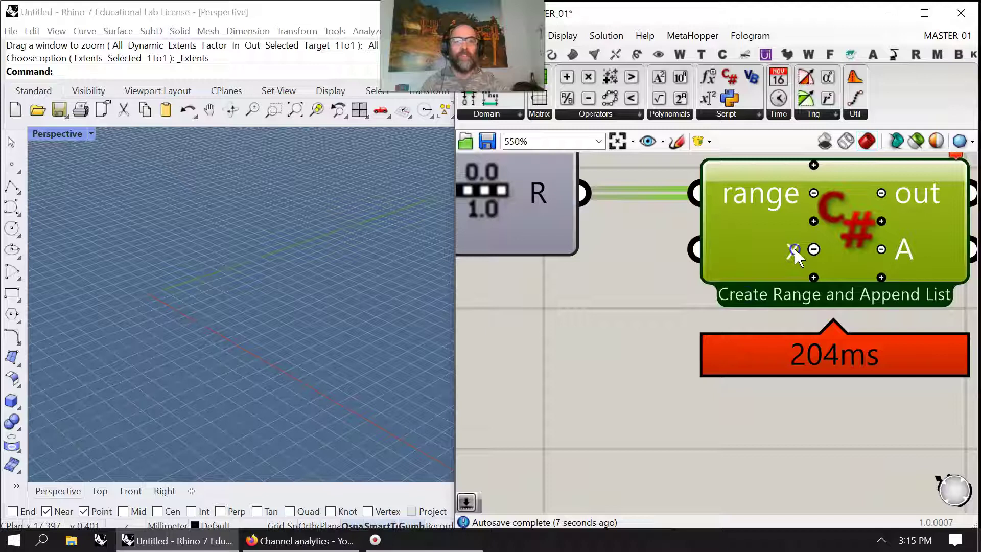
double_click(795, 250)
type("num")
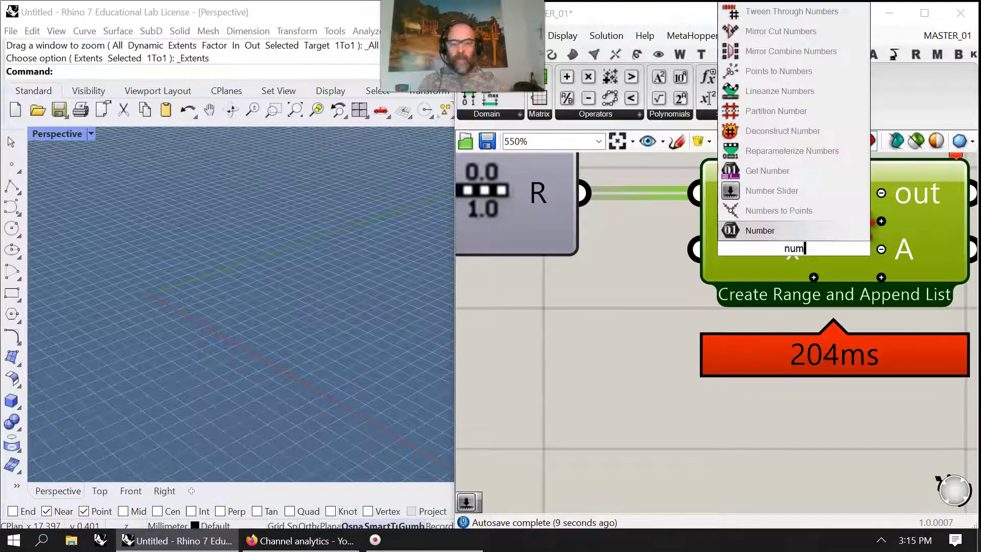
left_click(593, 352)
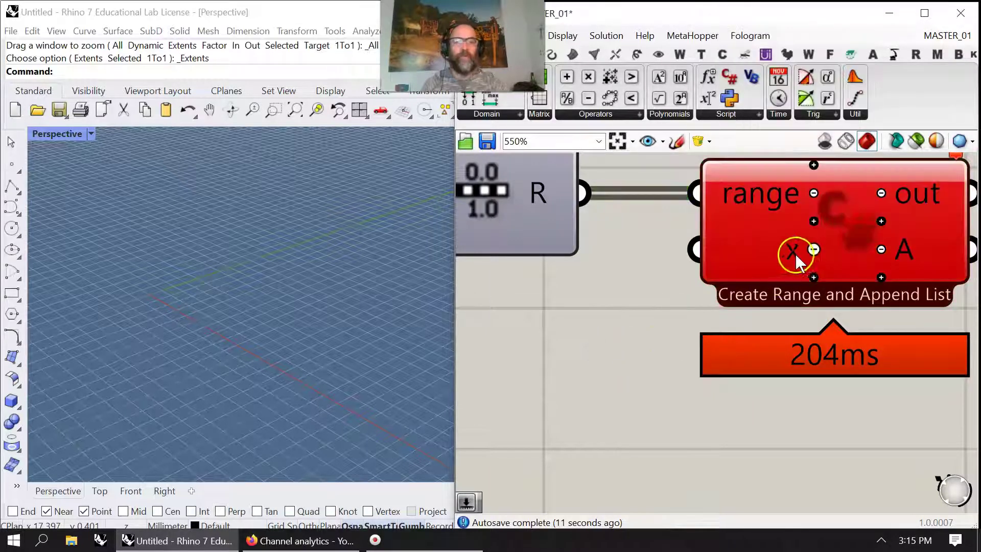
right_click(791, 228)
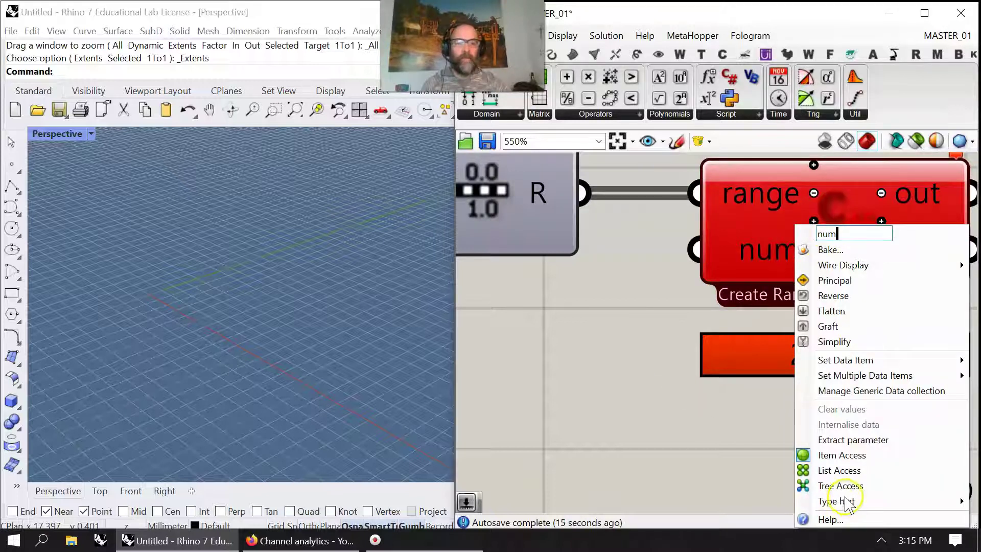
mouse_move(847, 503)
left_click(687, 148)
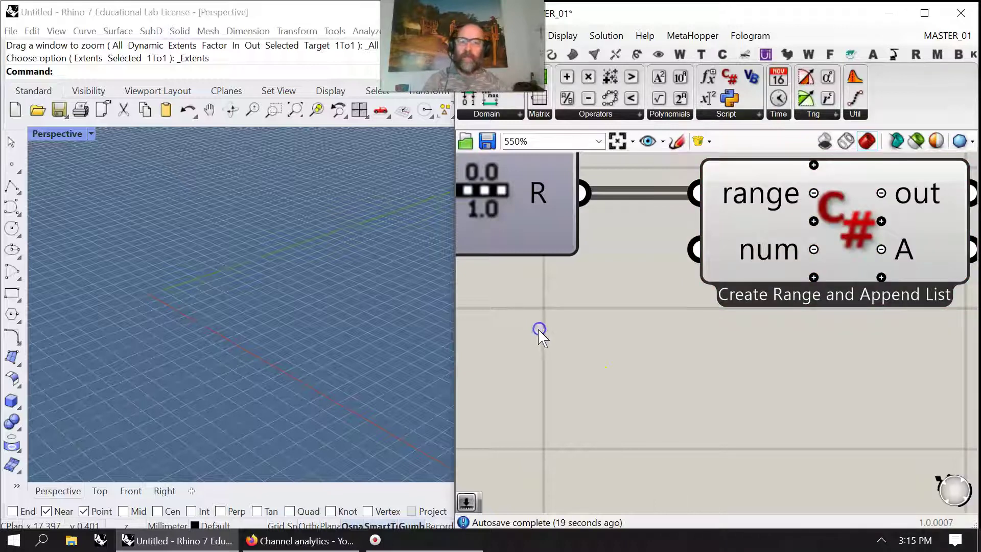
- Add an integer number slider set to 12 and wire it to the C# script's num input
double_click(539, 330)
type("12")
key("Return")
left_click_drag(700, 335, 605, 325)
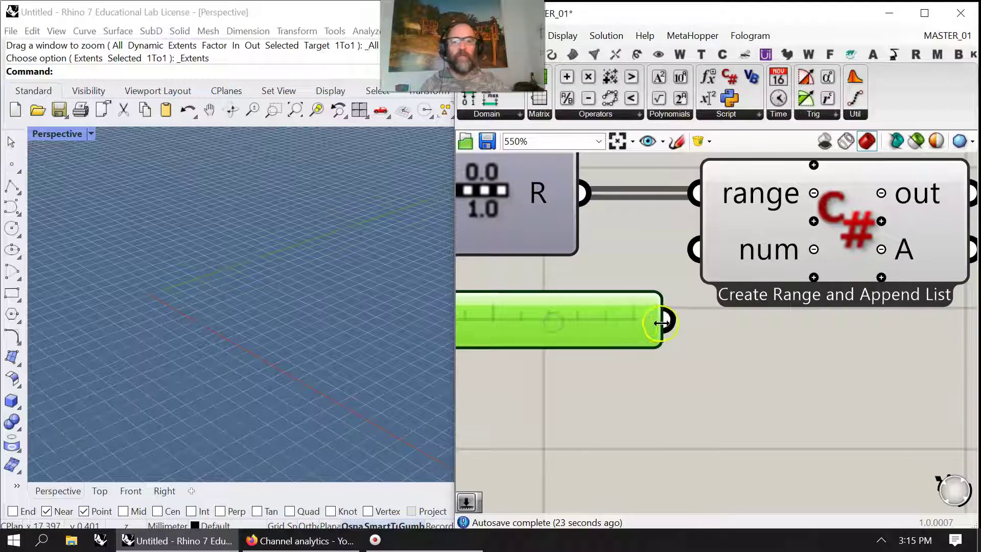
left_click_drag(668, 321, 695, 251)
scroll(712, 315, "down", 3)
right_click_drag(702, 321, 732, 360)
scroll(770, 327, "down", 3)
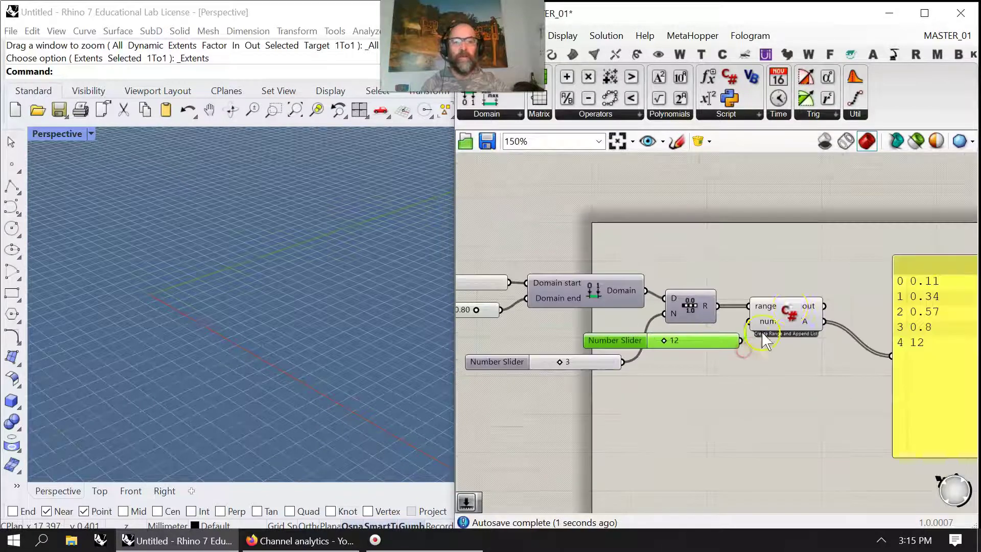
- Set the number slider feeding the num input to 50
left_click(787, 306)
right_click_drag(788, 424, 754, 378)
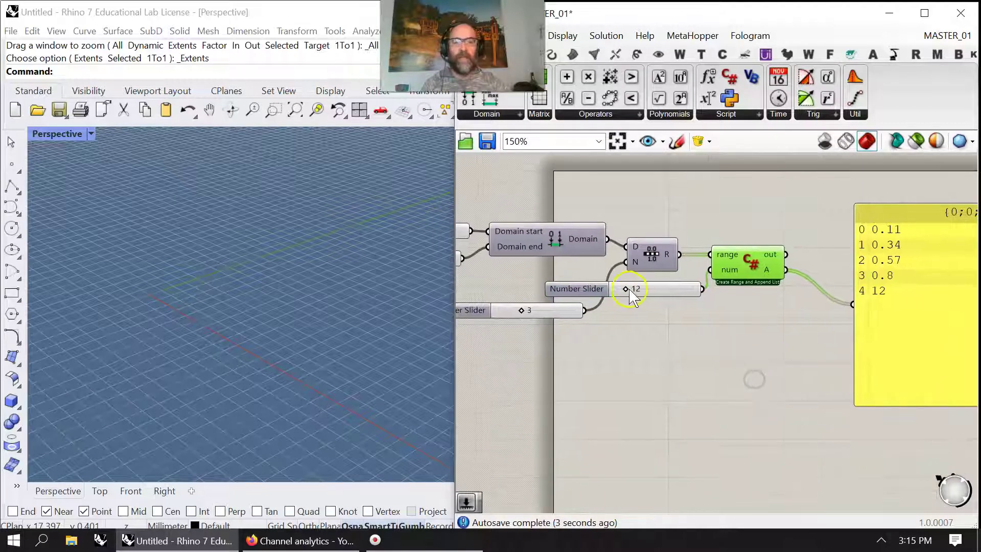
left_click_drag(631, 294, 655, 293)
- Graft the A output of the C# script component
right_click(774, 272)
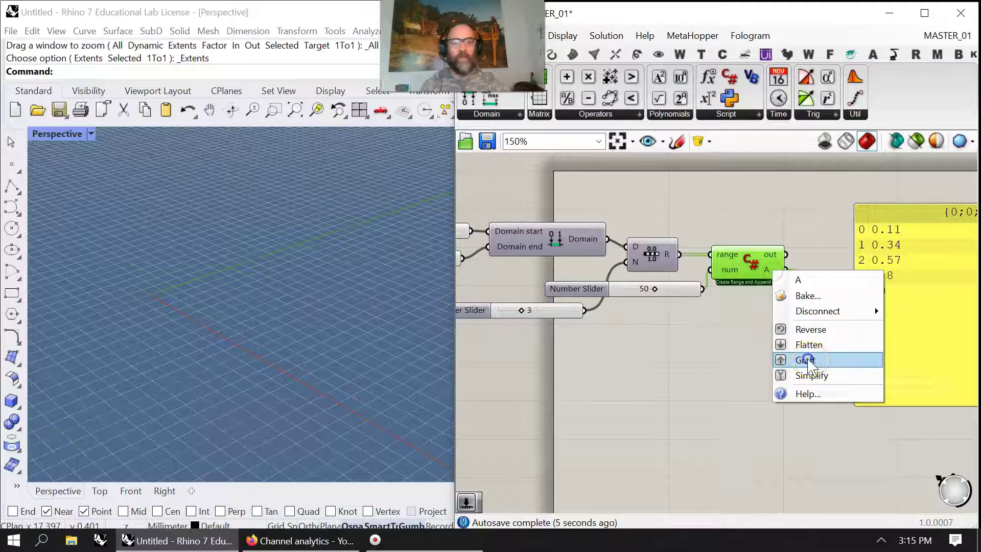
left_click(809, 361)
scroll(674, 358, "down", 4)
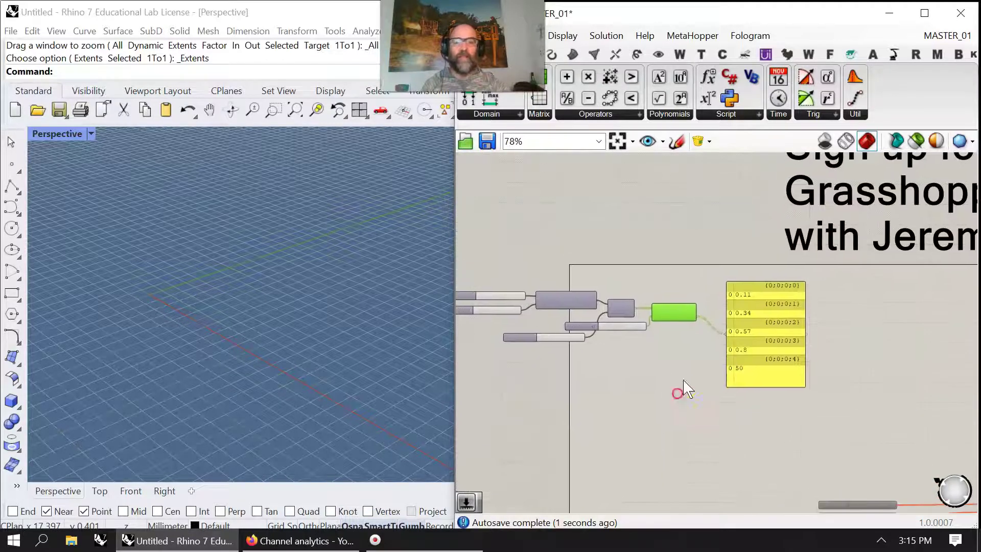
scroll(721, 348, "up", 3)
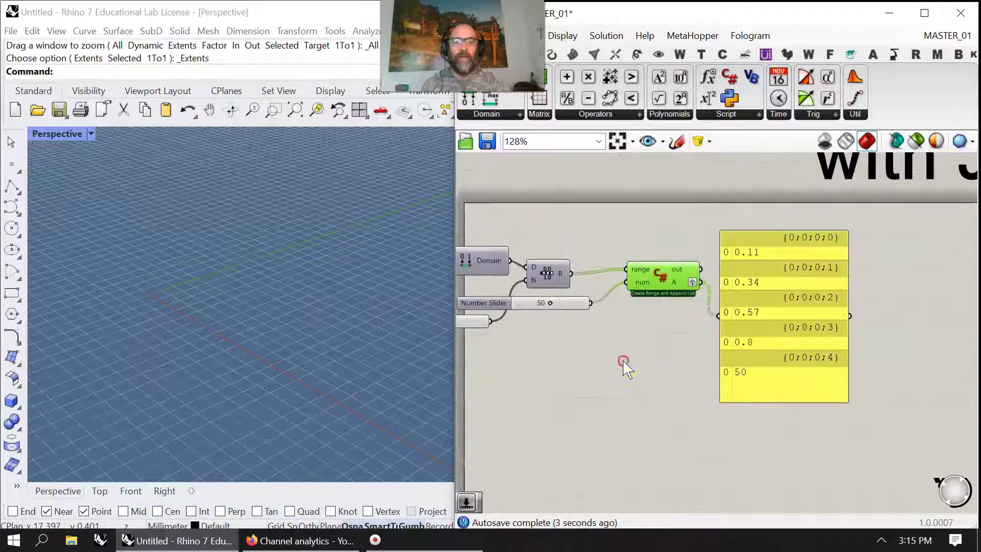
right_click_drag(633, 347, 677, 333)
scroll(676, 337, "down", 3)
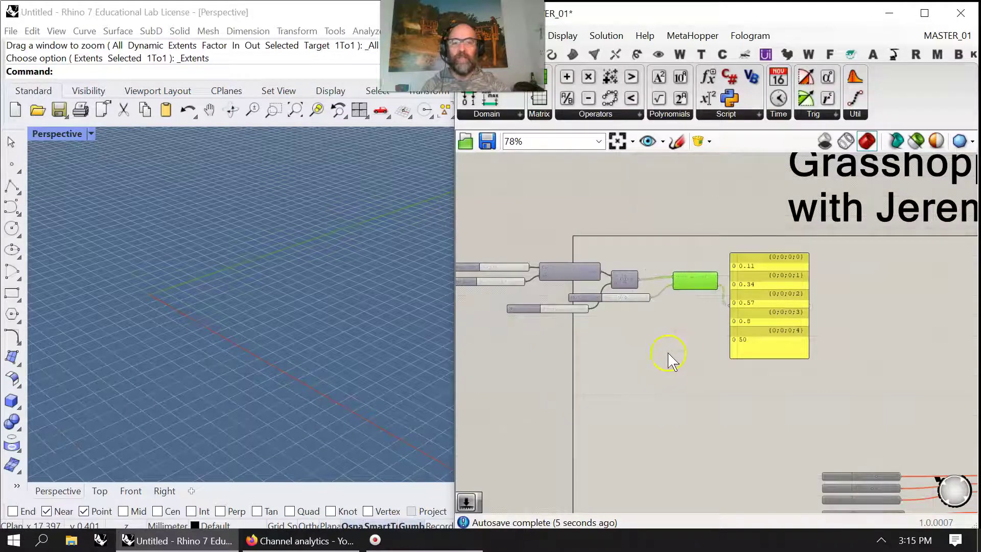
- Move the whole range script definition, with its sliders and output panel, out of the framed area
right_click_drag(680, 383, 760, 373)
left_click_drag(867, 377, 546, 240)
left_click_drag(800, 278, 533, 299)
right_click_drag(555, 334, 739, 339)
left_click(706, 469)
- Move the output panel below the C# script component
left_click_drag(778, 340, 784, 438)
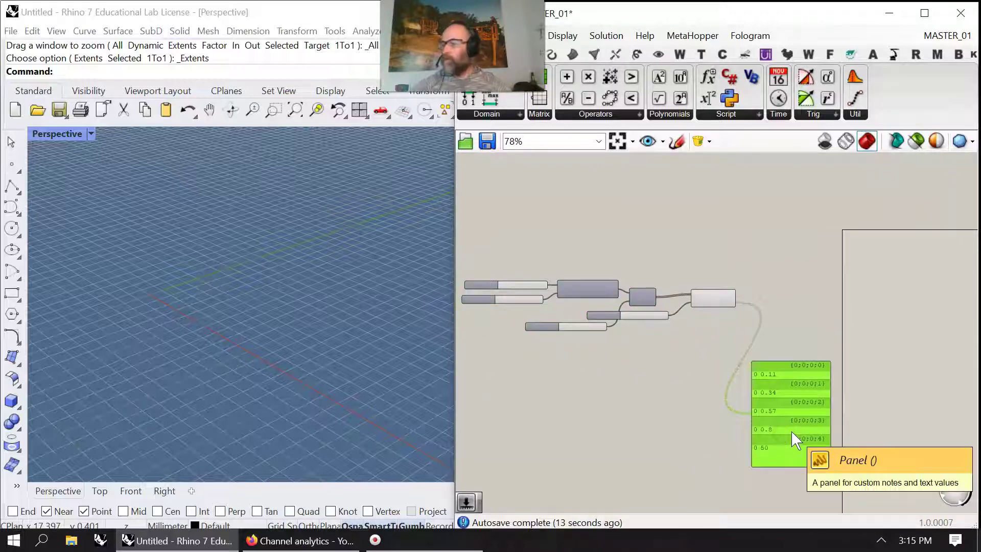
left_click(738, 421)
scroll(646, 345, "up", 3)
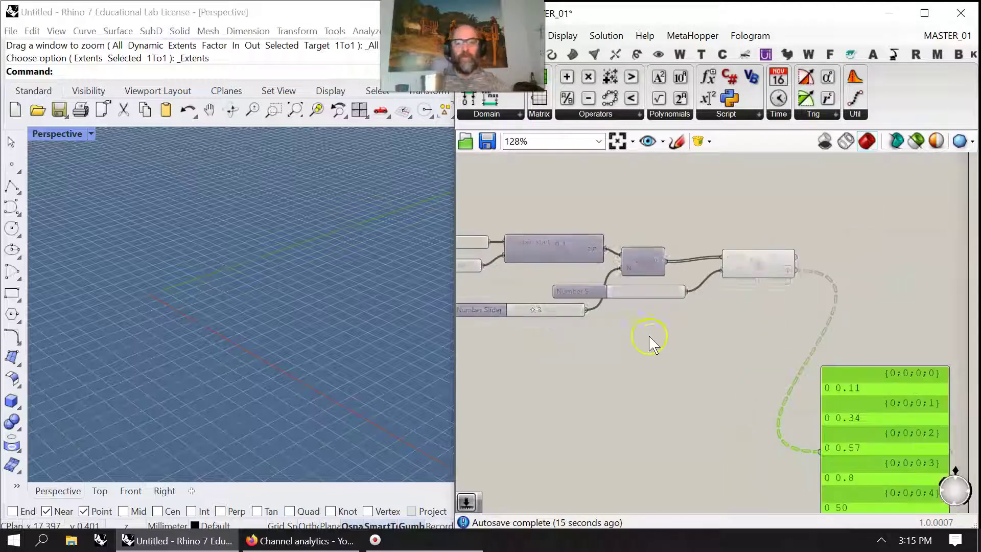
- Widen the Grasshopper window over the Rhino viewport and set the slider feeding num to 19
left_click_drag(457, 348, 387, 347)
right_click_drag(639, 409, 623, 294)
right_click_drag(453, 267, 540, 335)
mouse_move(652, 259)
left_mouse_down()
mouse_move(668, 256)
mouse_move(645, 263)
left_mouse_up()
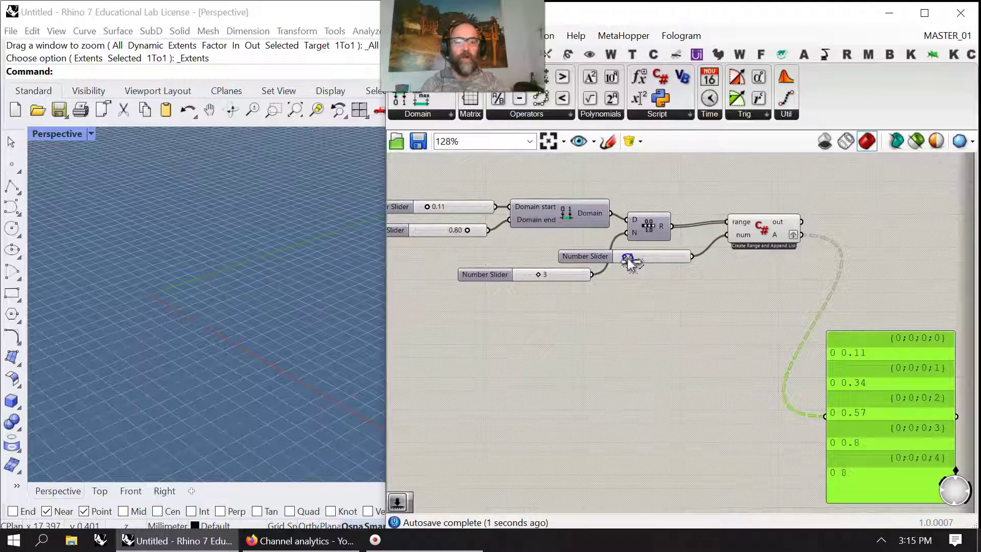
- Add a List Item component after the C# script and wire the script's A output to its List input
right_click_drag(724, 347, 618, 329)
right_click_drag(659, 286, 562, 294)
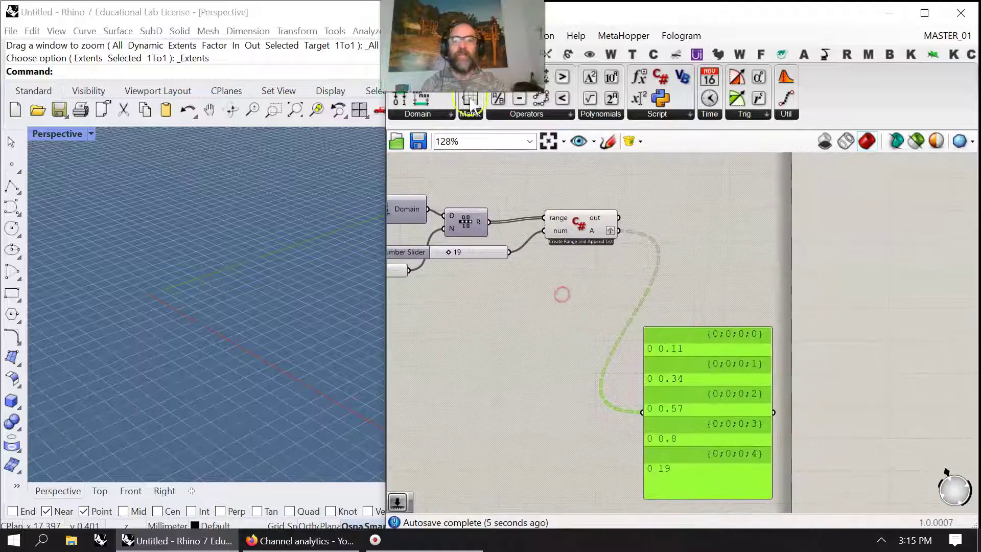
left_click(439, 54)
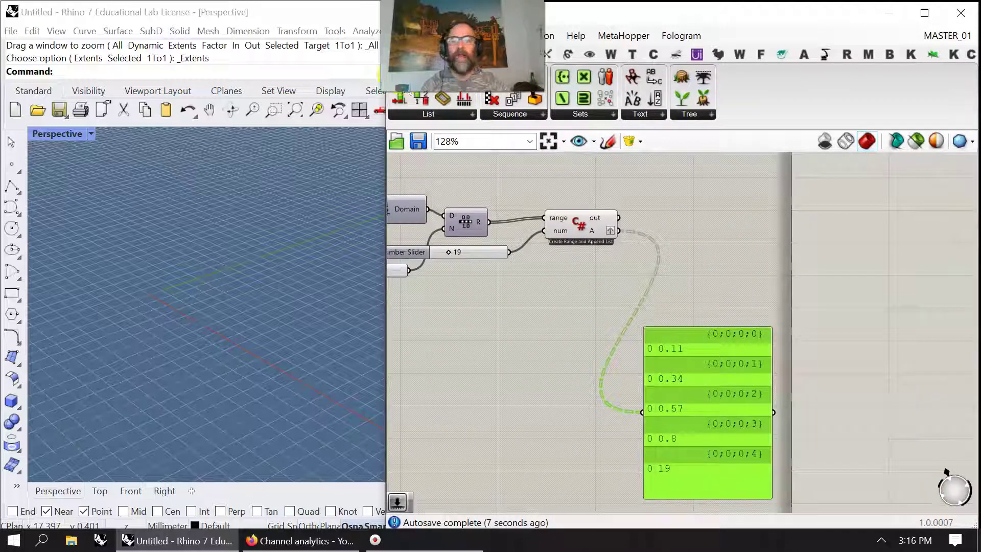
left_click(740, 202)
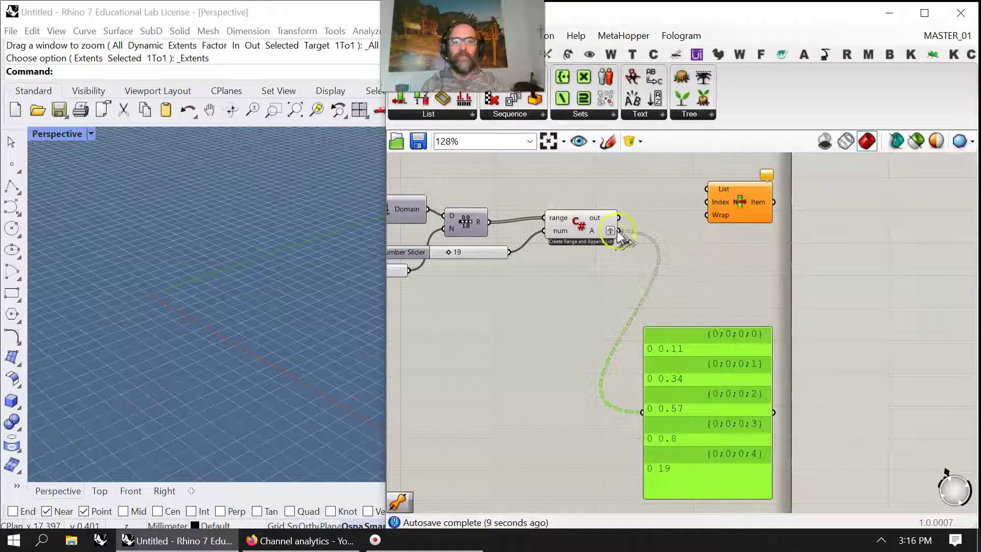
left_click_drag(620, 231, 708, 189)
- Create a panel containing -1, wire it to the List Item's Index input, and nudge the List Item component into place
left_click(554, 297)
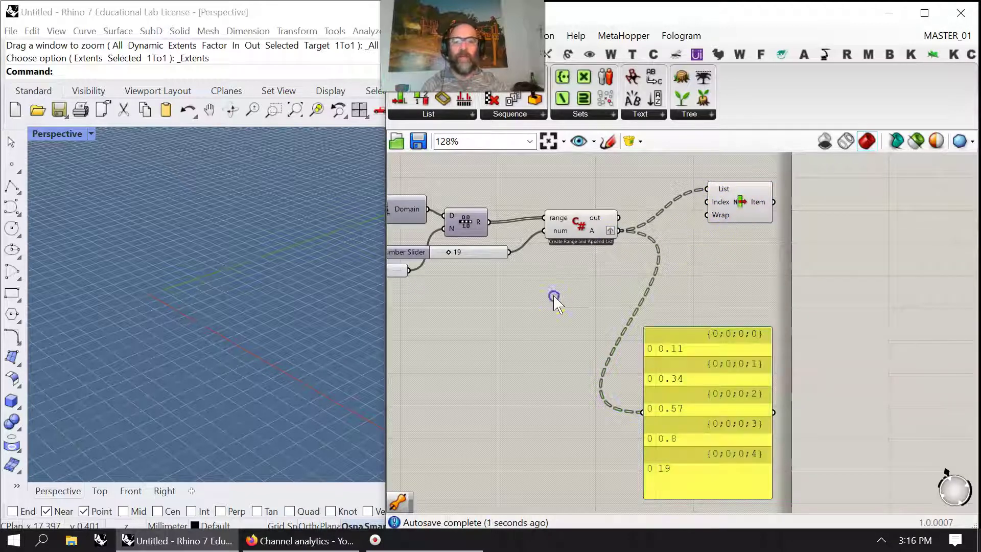
double_click(556, 297)
type("\"1")
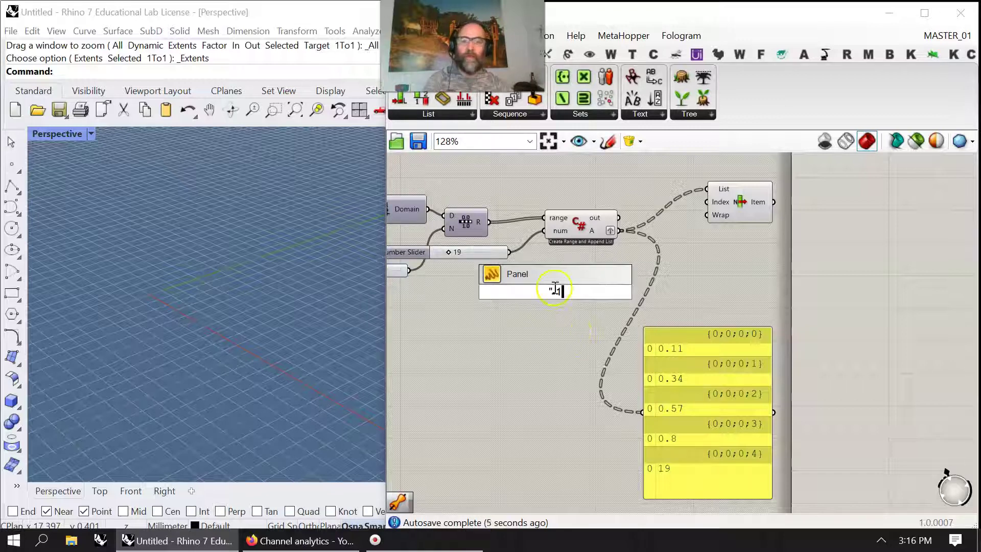
type("-1")
key("Return")
left_click_drag(569, 296, 733, 210)
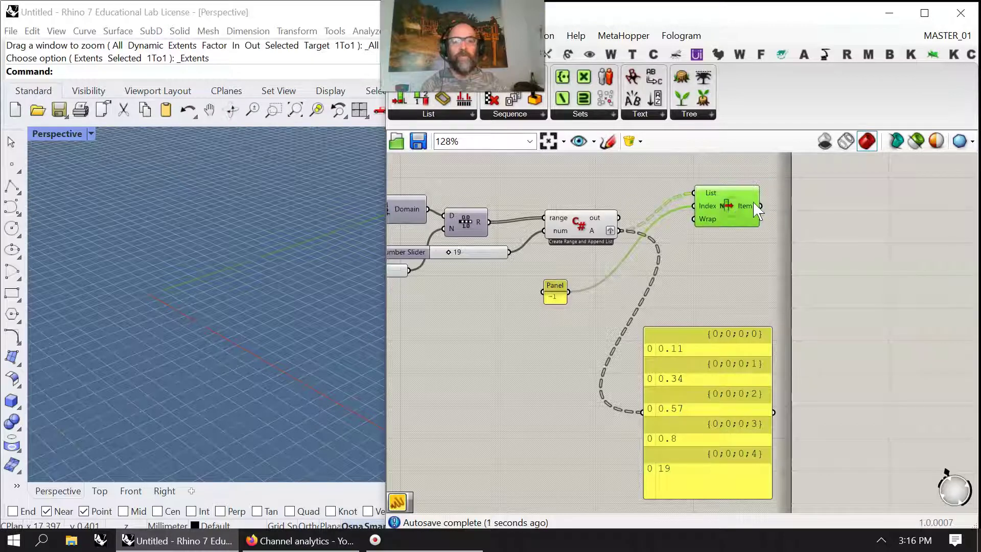
- Connect a new panel to the List Item's Item output and flatten its List input
left_click(397, 54)
left_click_drag(627, 98, 854, 209)
left_click_drag(761, 206, 830, 212)
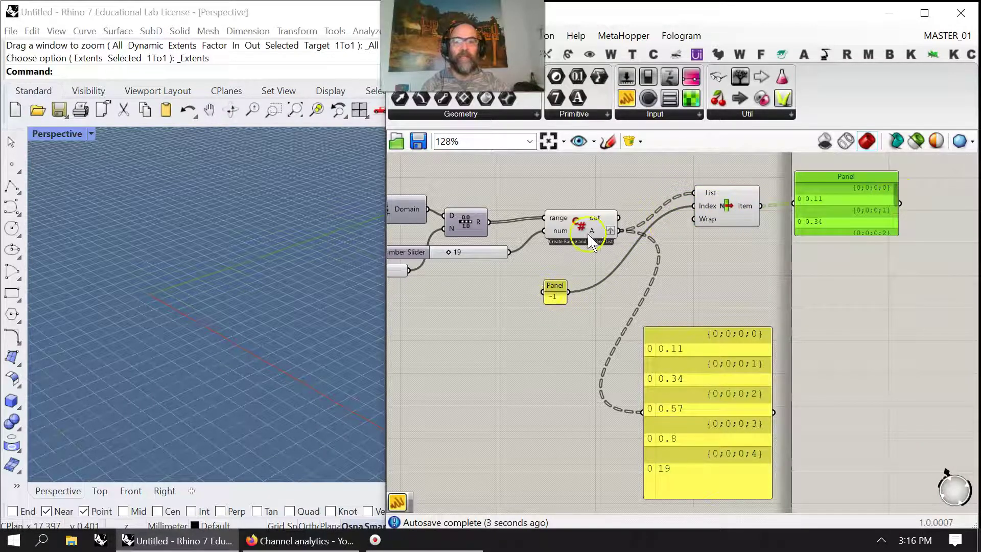
right_click(712, 195)
left_click(746, 296)
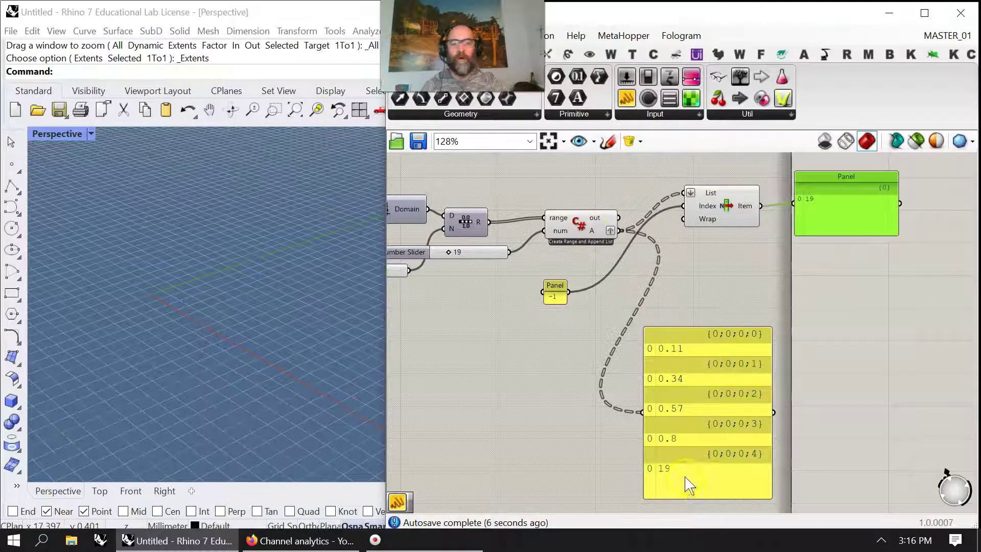
- Add a Construct Point component with the List Item output feeding its X, Y and Z coordinates, placed below the item panel
right_click_drag(792, 285, 569, 276)
scroll(599, 281, "down", 1)
left_click(463, 54)
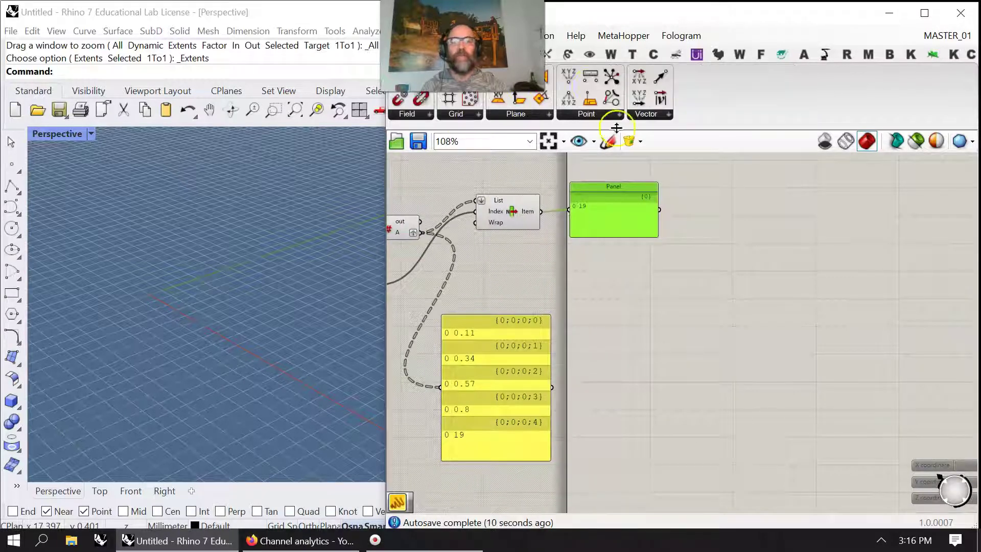
left_click(568, 76)
left_click(710, 227)
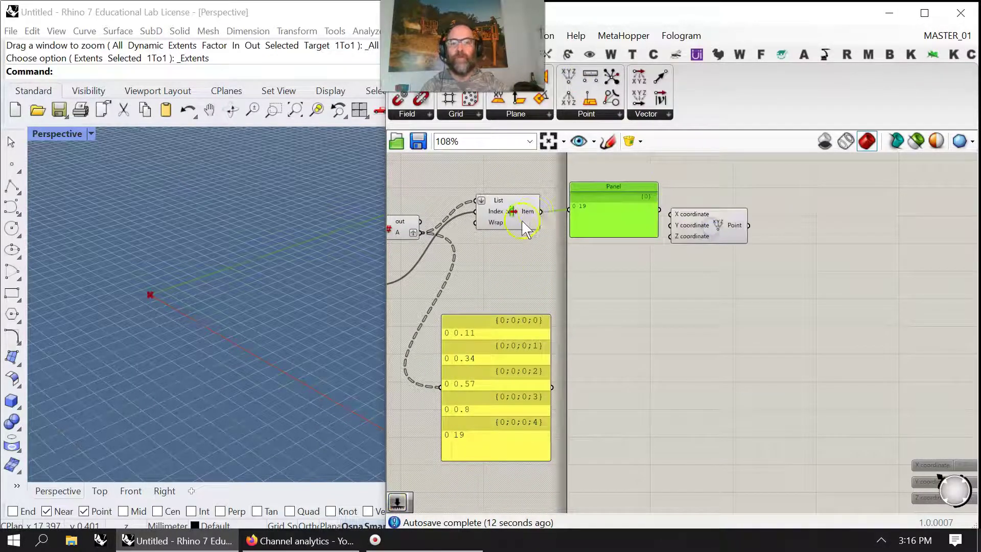
left_click_drag(542, 211, 669, 214)
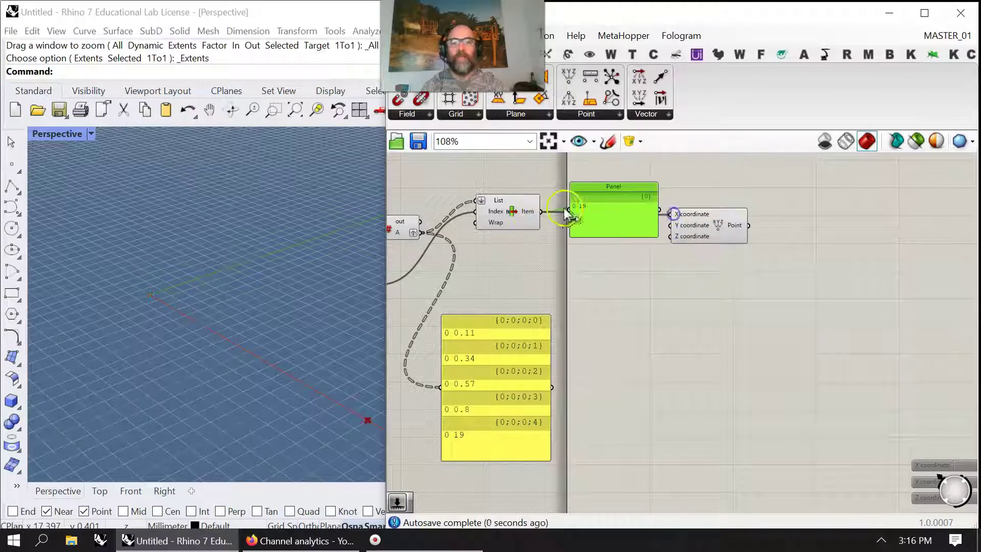
left_click_drag(543, 213, 668, 225)
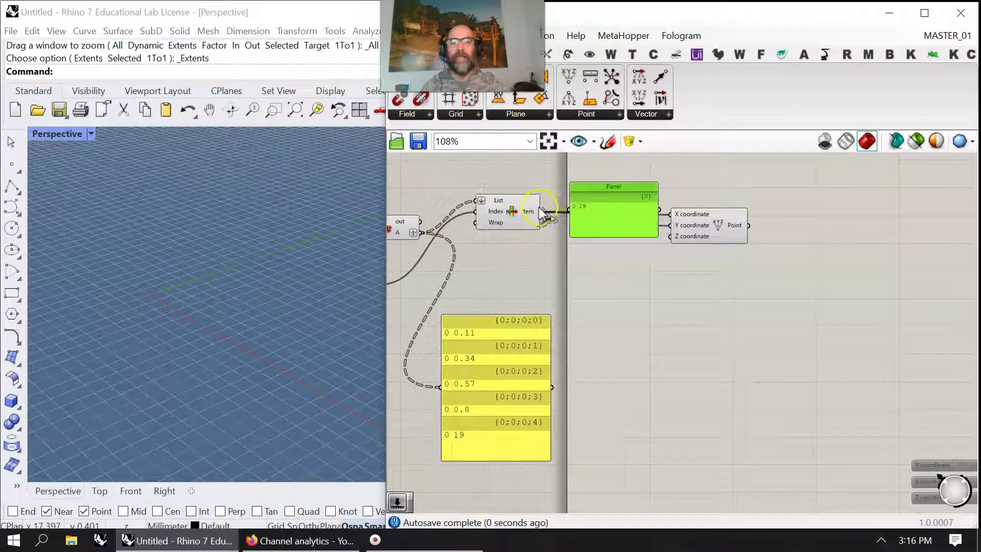
left_click_drag(540, 211, 712, 274)
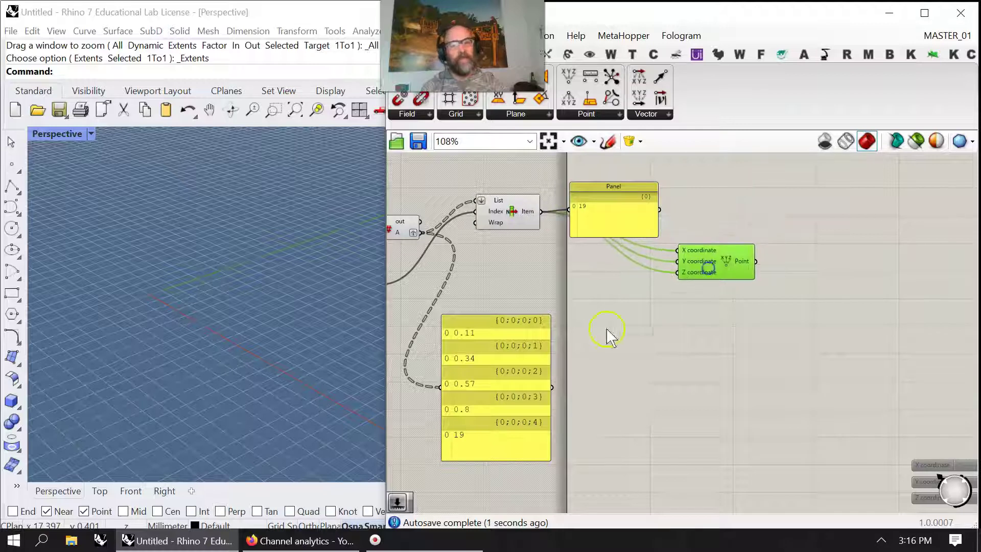
- Add a Cull Index component below List Item, feeding its List from the script's A output and its Indices from the -1 panel
right_click_drag(613, 339, 637, 337)
scroll(642, 335, "down", 2)
scroll(621, 327, "up", 3)
right_click_drag(670, 289, 677, 315)
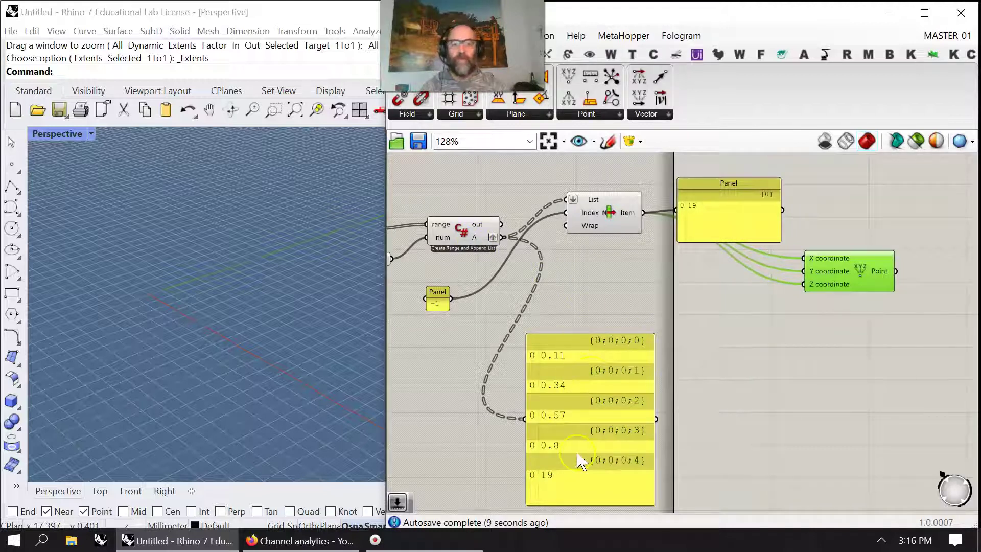
left_click_drag(597, 224, 600, 238)
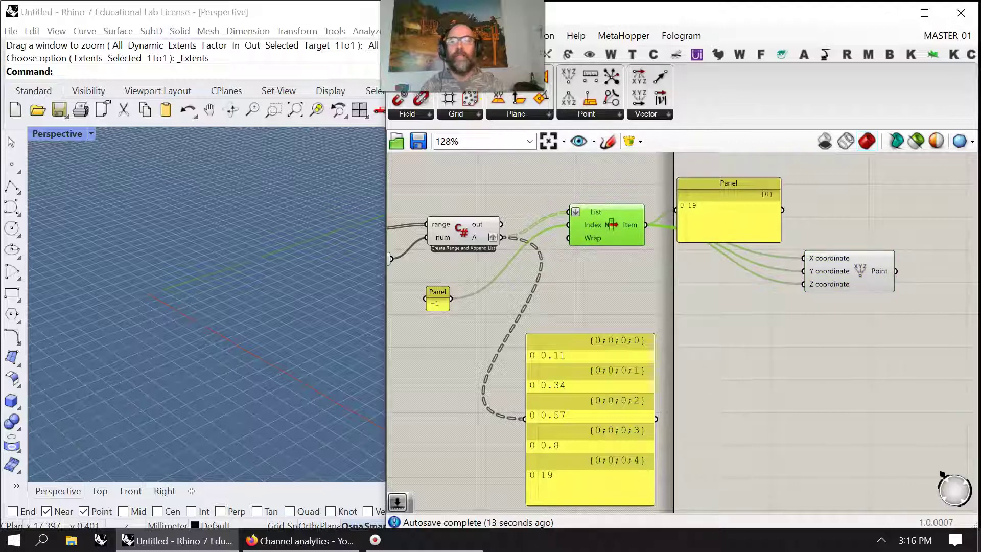
left_click(439, 54)
left_click(501, 111)
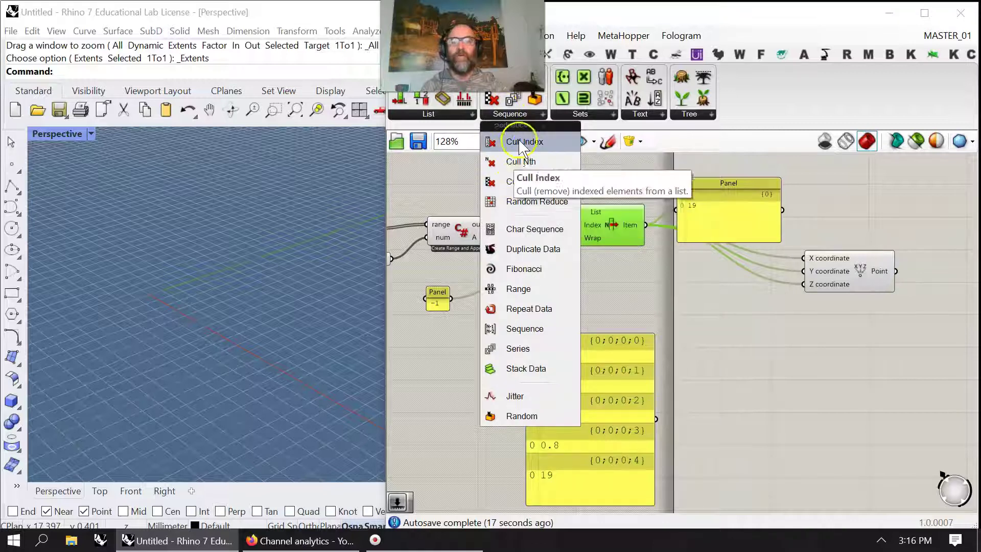
left_click_drag(516, 142, 612, 293)
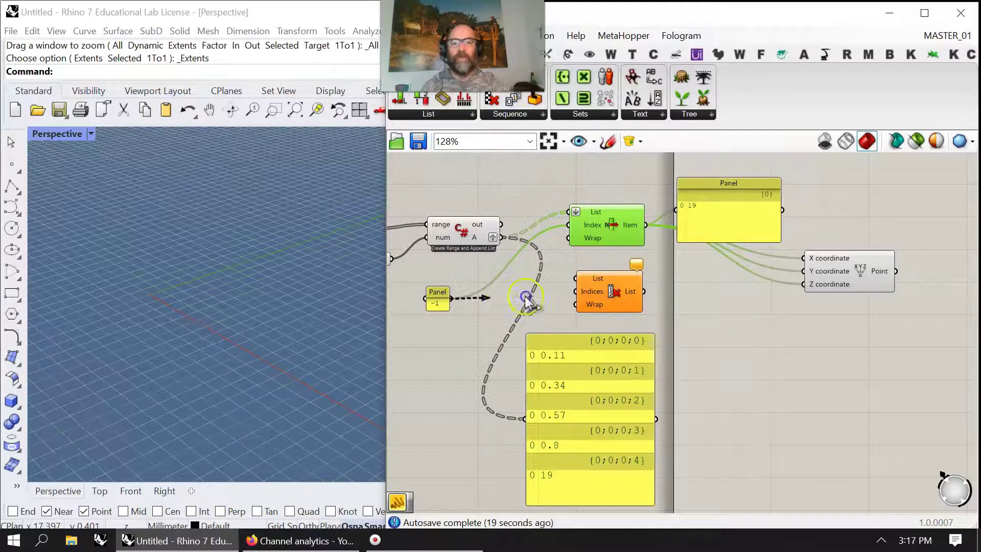
left_click_drag(530, 298, 576, 291)
left_click_drag(503, 237, 596, 289)
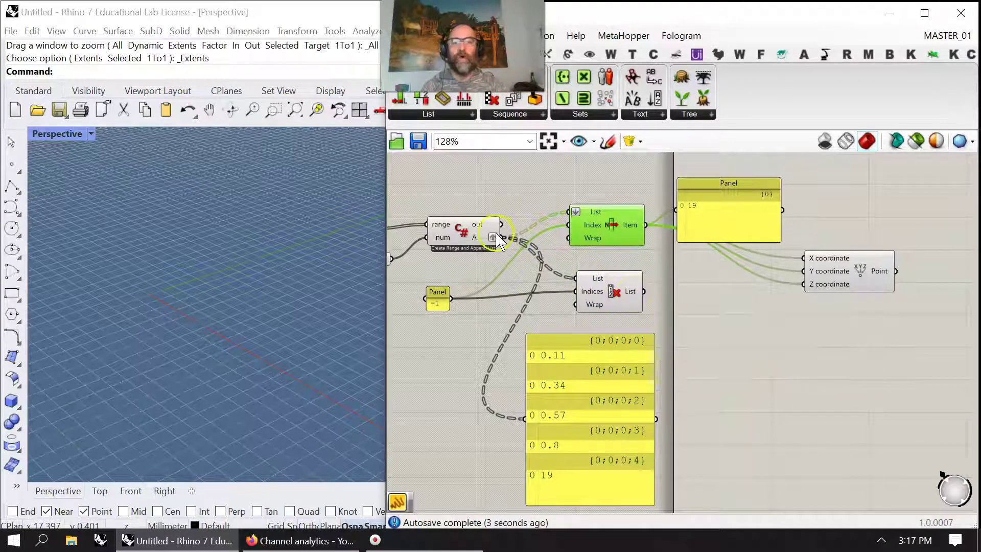
- Flatten the Cull Index List input and graft its List output
right_click(603, 281)
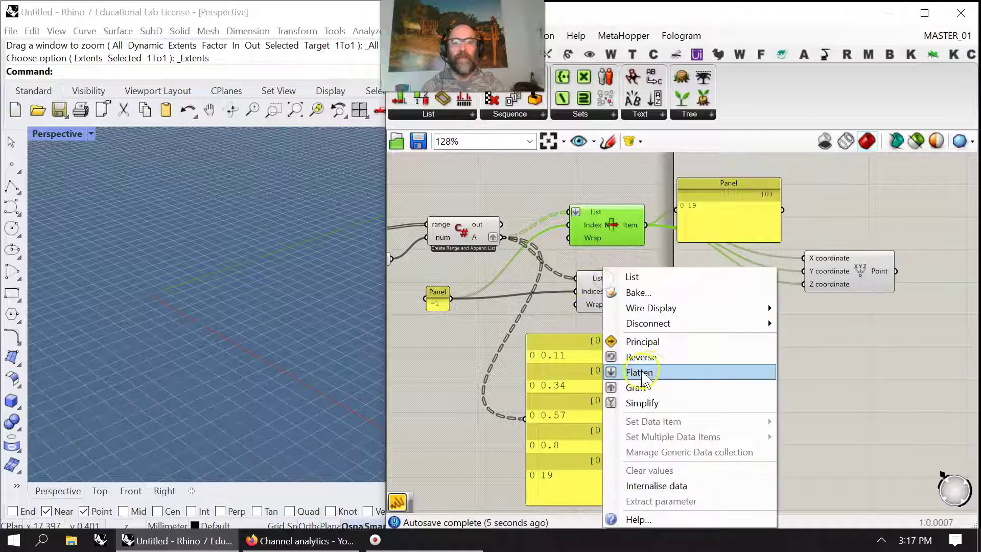
left_click(638, 373)
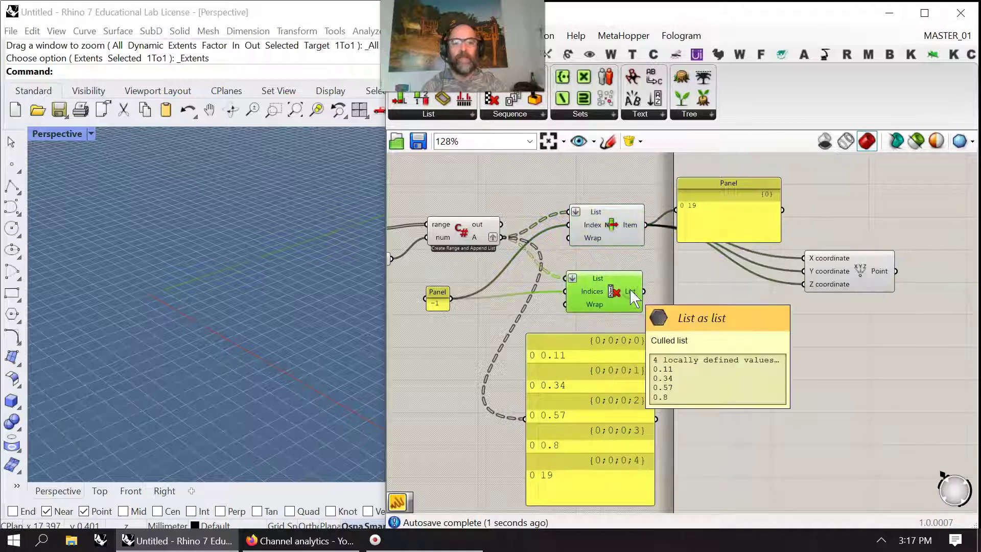
left_click(636, 293)
right_click(634, 297)
left_click(667, 360)
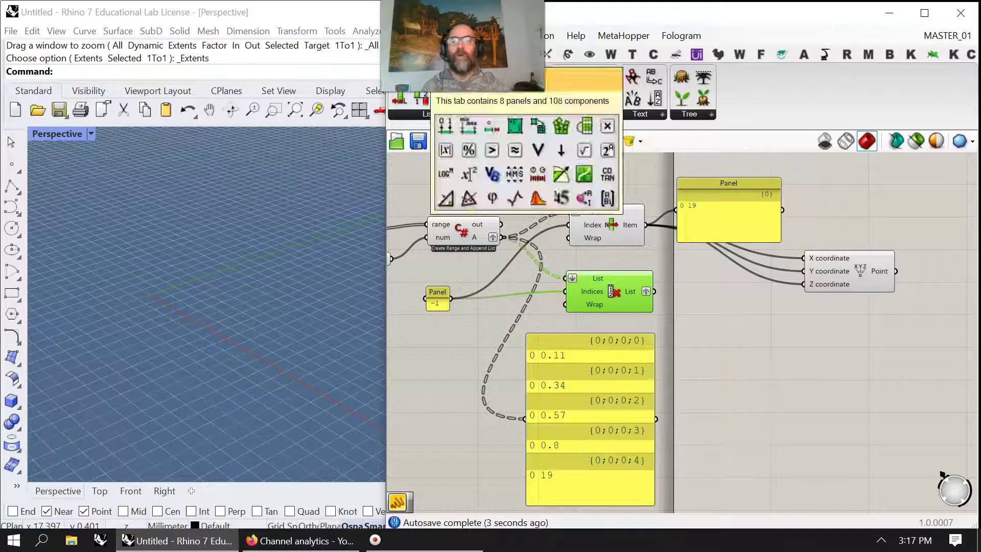
- Add a second Construct Point with the culled list feeding X, Y and Z, and arrange both point components one above the other
left_click(461, 54)
left_click_drag(569, 77, 838, 339)
left_click_drag(655, 292, 782, 336)
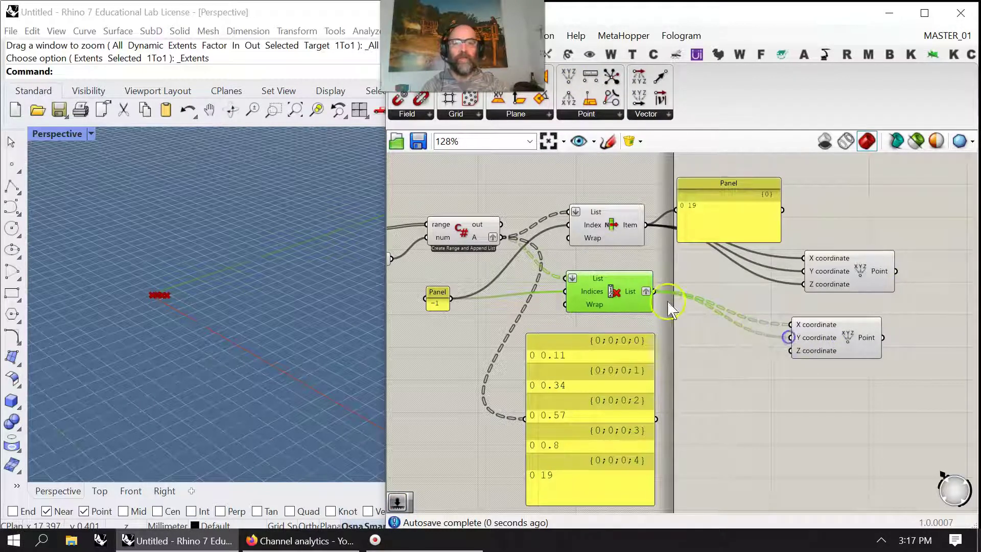
left_click_drag(655, 292, 795, 352)
left_click(839, 355)
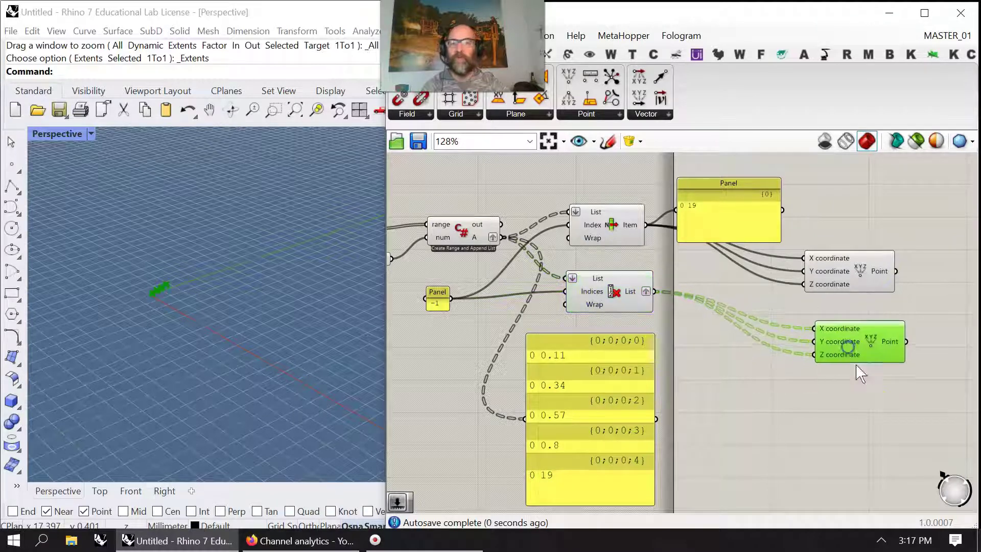
right_click_drag(872, 407, 817, 385)
scroll(138, 297, "up", 12)
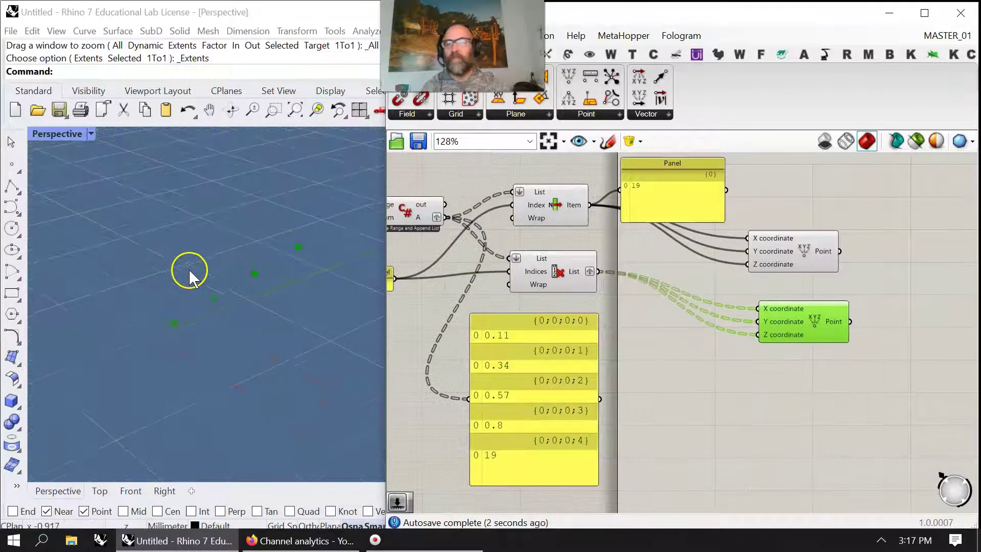
right_click_drag(285, 321, 320, 335)
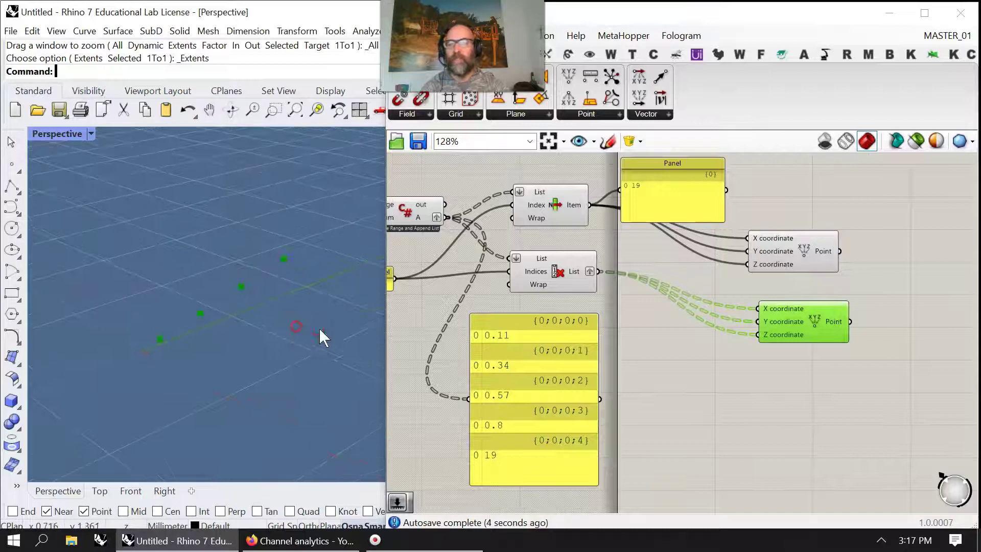
left_click(808, 257)
left_click_drag(777, 252, 791, 256)
- Add a Polar Array component and wire the culled-list points to its Geometry input
right_click_drag(867, 371, 602, 382)
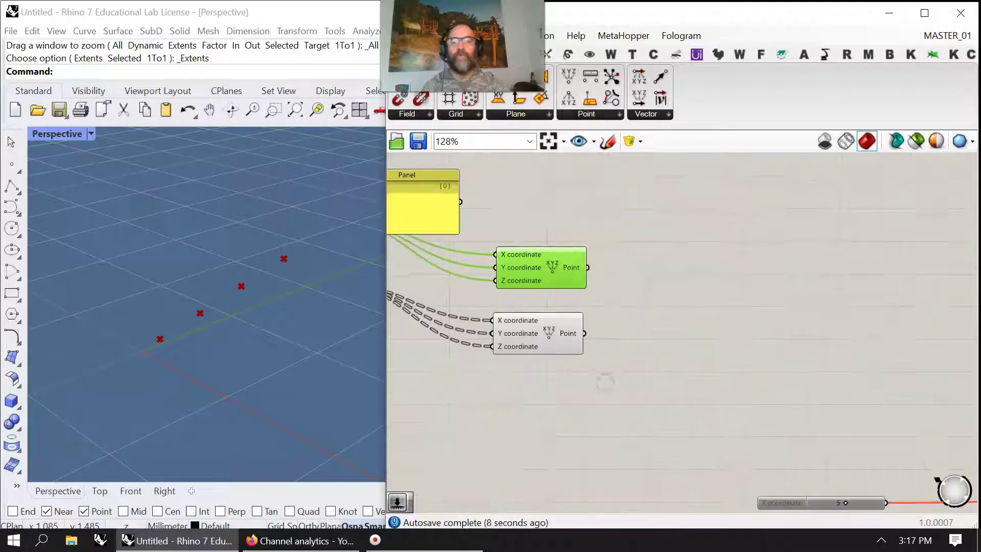
left_click(566, 54)
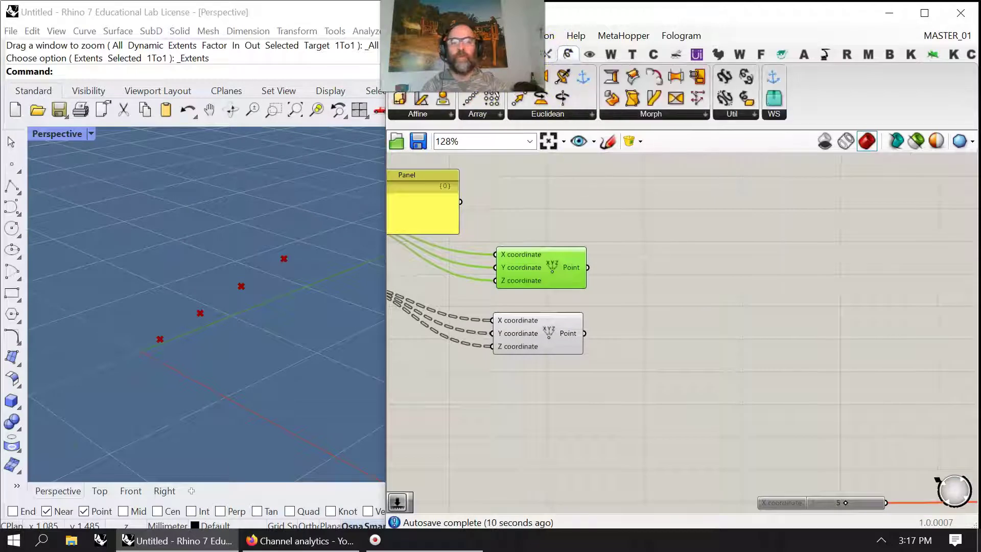
left_click_drag(486, 82, 697, 339)
left_click_drag(586, 333, 707, 352)
right_click_drag(194, 340, 168, 307)
left_click_drag(710, 348, 656, 350)
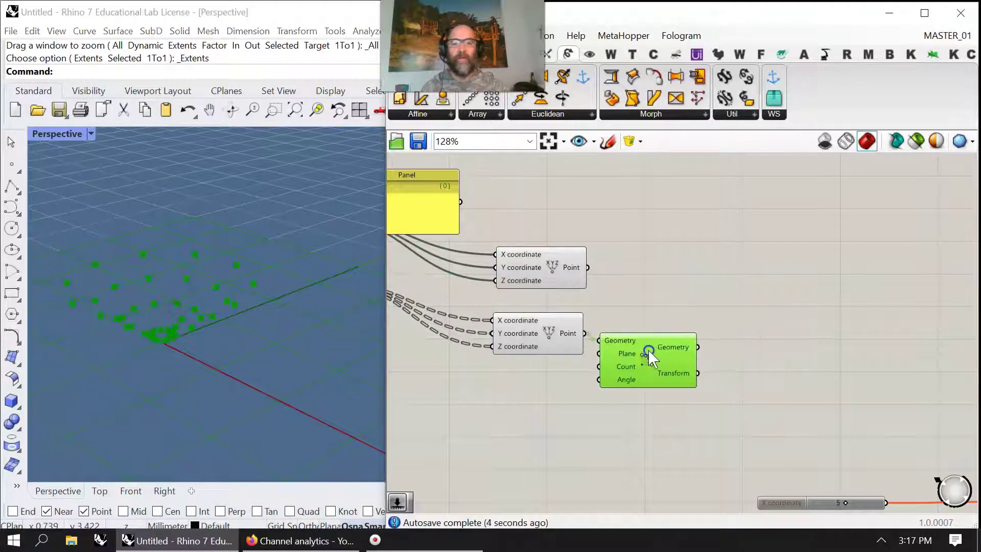
- Add a Line component from the List Item point as Start Point to the Polar Array geometry as End Point, and inspect the lines
left_click(460, 54)
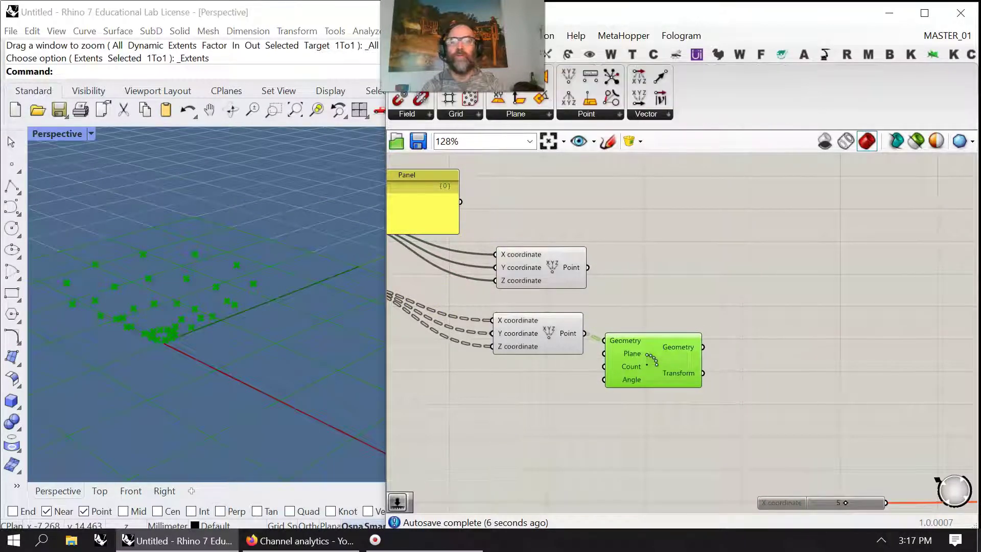
left_click(483, 54)
left_click(787, 289)
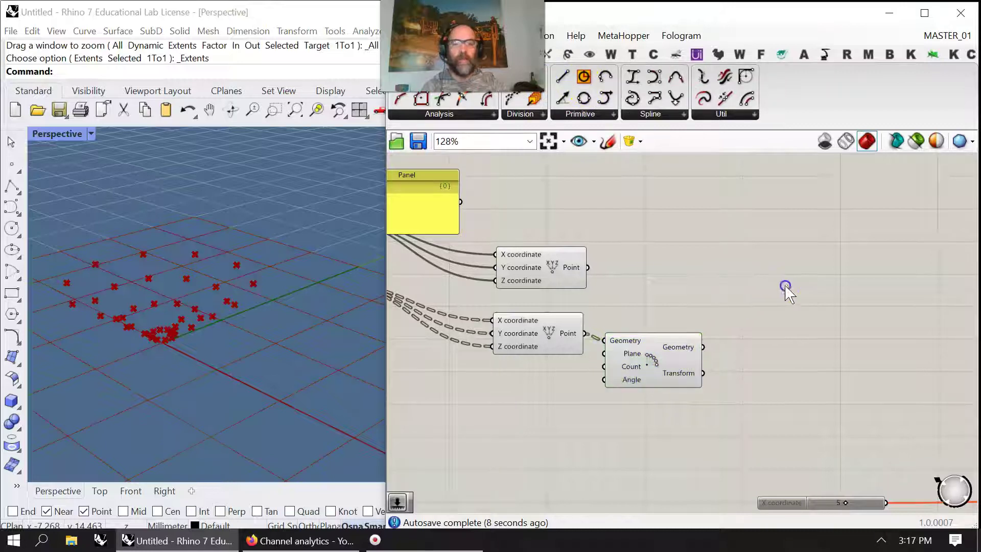
left_click(563, 77)
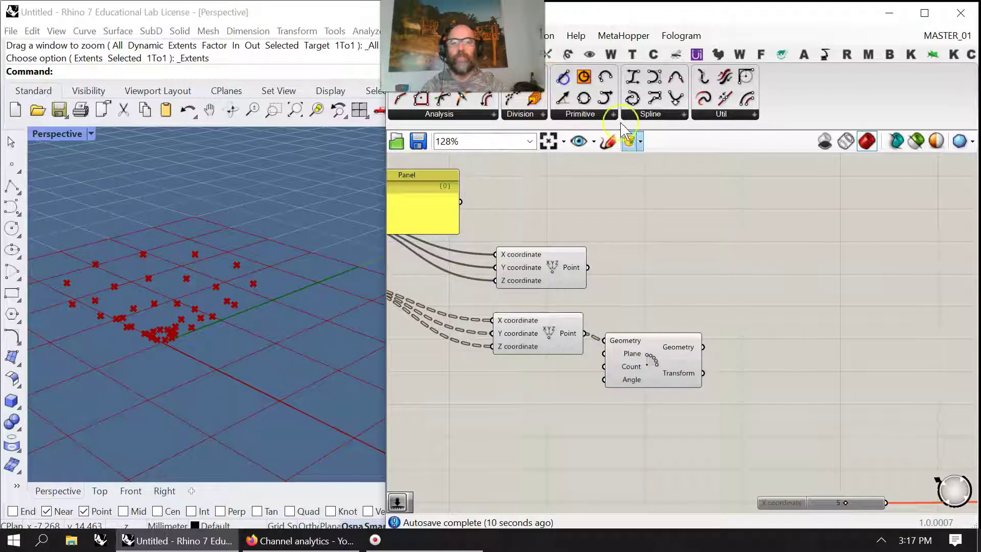
left_click(781, 291)
left_click_drag(702, 348, 742, 296)
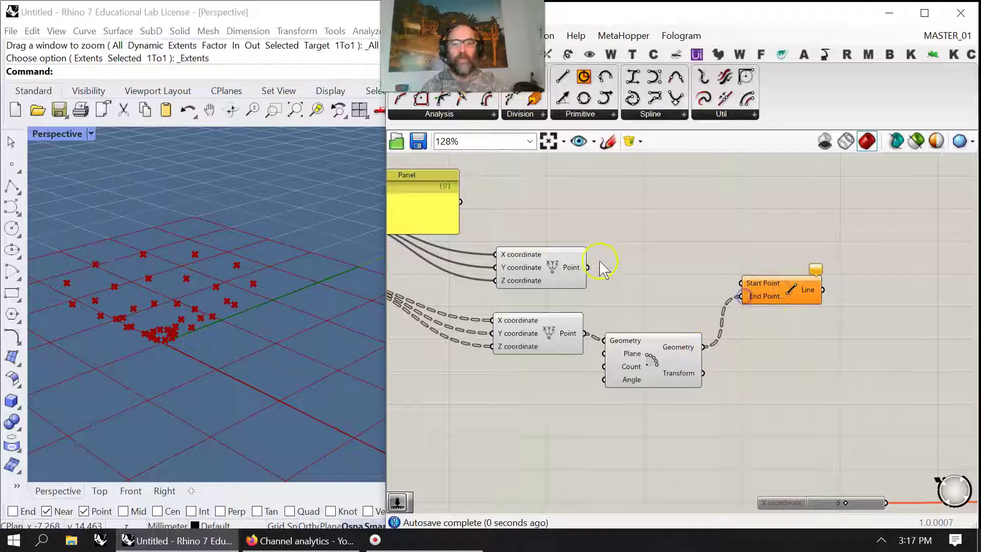
left_click_drag(588, 268, 740, 283)
left_click(790, 289)
right_click_drag(197, 215, 239, 169)
scroll(194, 256, "down", 10)
scroll(247, 204, "down", 5)
right_click_drag(248, 204, 253, 245)
- Move the 19 slider aside and feed the C# script's num input from a new Number Slider set to 2.00
right_click_drag(428, 306, 773, 318)
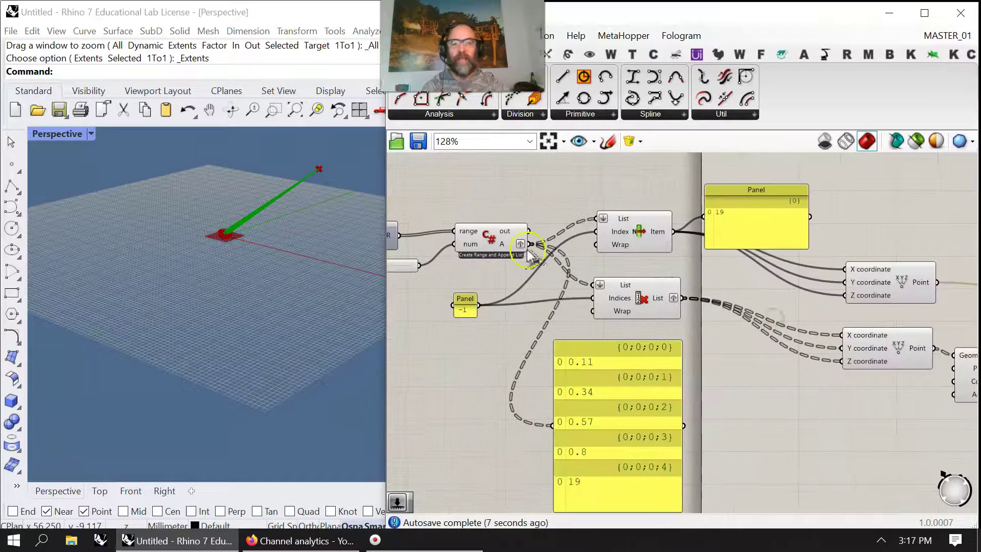
right_click_drag(515, 244, 758, 212)
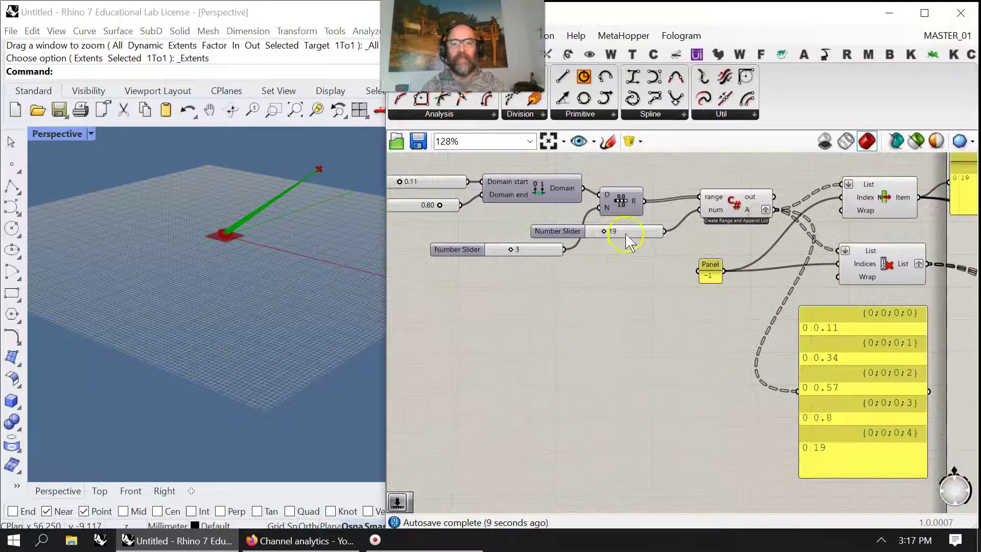
left_click_drag(626, 234, 531, 233)
double_click(487, 312)
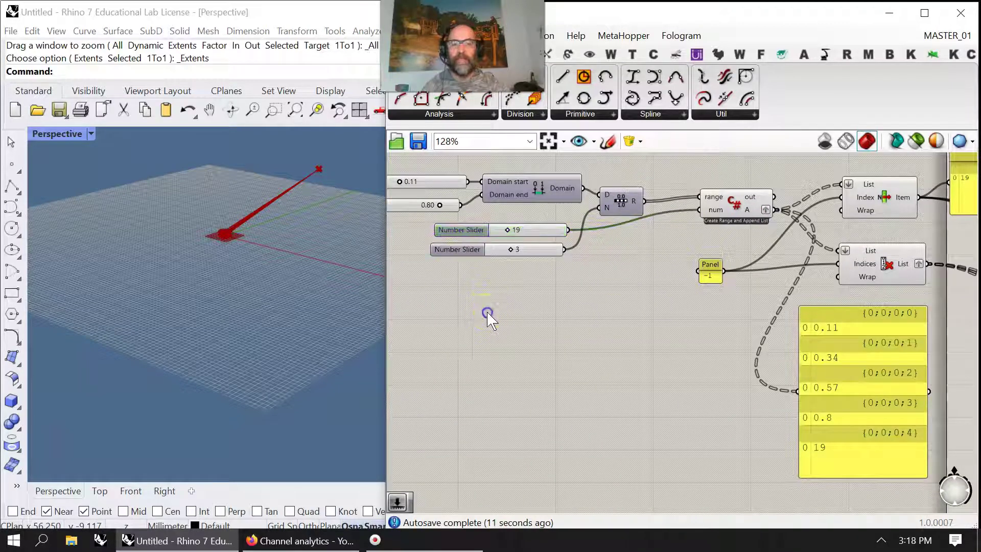
type("2.00")
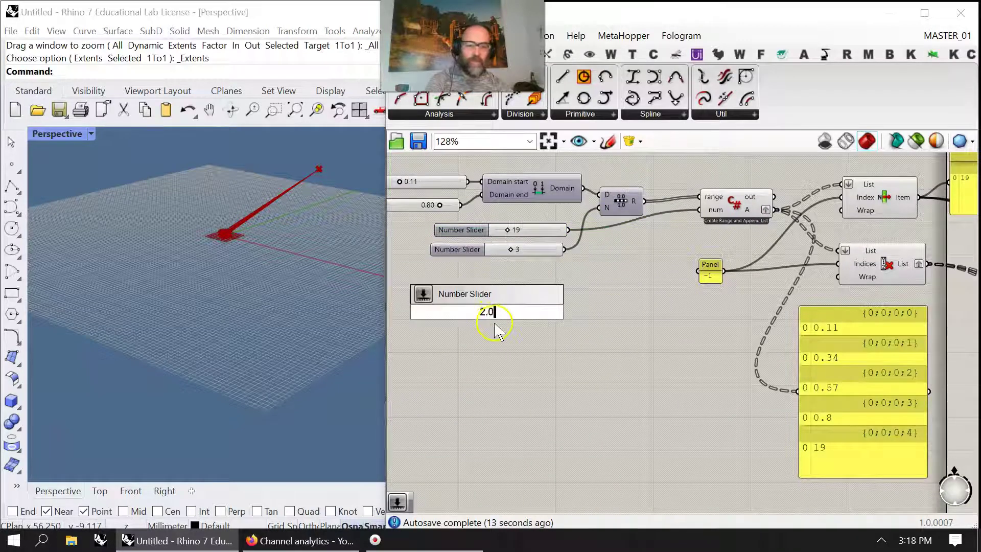
key("Return")
left_click_drag(556, 312, 701, 210)
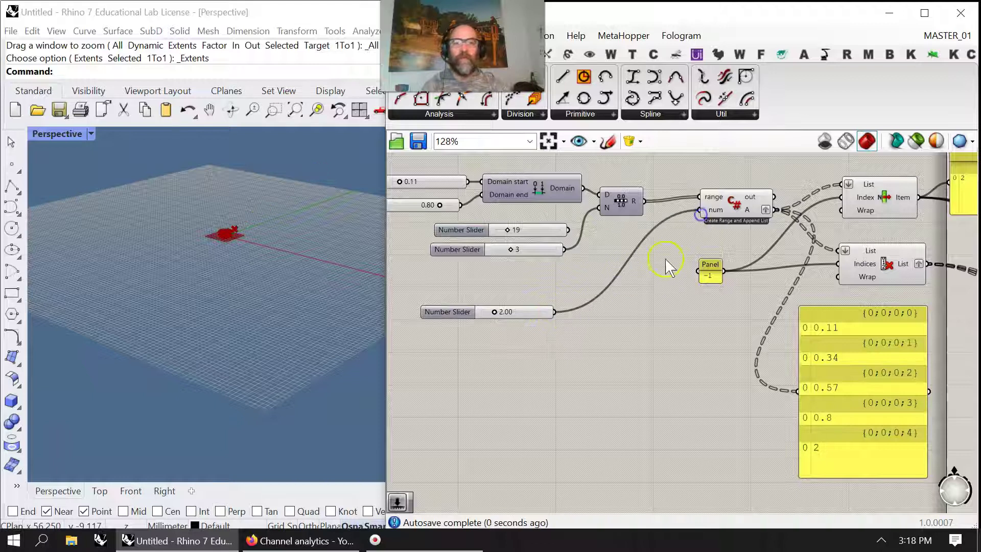
- Tidy the 2.00 slider and the Line component on the canvas, and inspect the converging lines in the Perspective view
right_click_drag(678, 279, 611, 274)
left_click(237, 238)
scroll(237, 238, "up", 18)
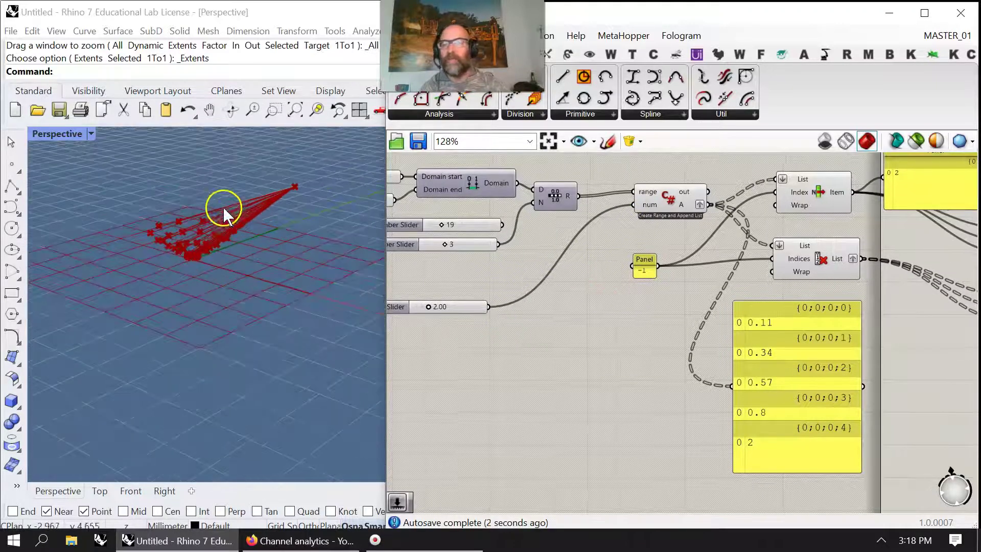
left_click(435, 306)
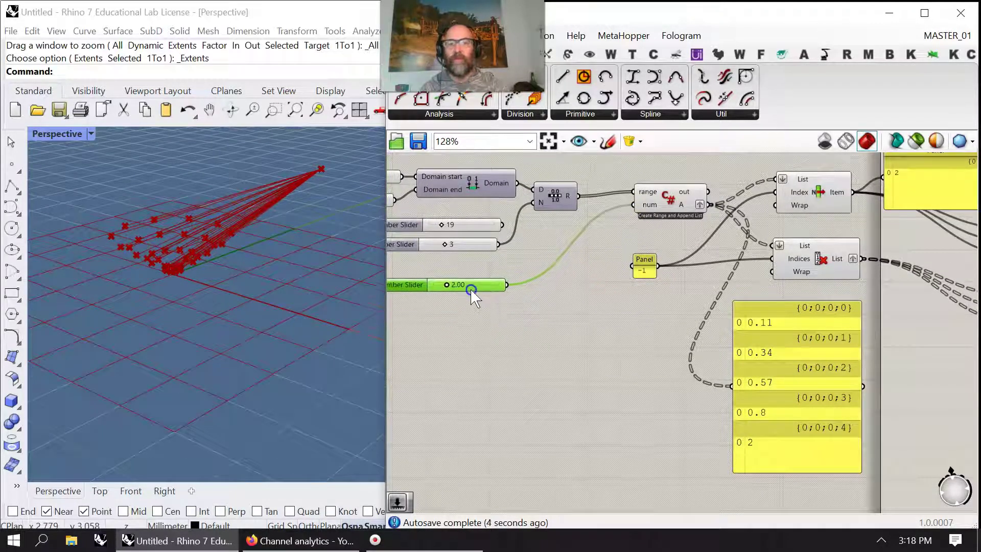
right_click_drag(559, 362, 491, 398)
right_click_drag(588, 408, 455, 379)
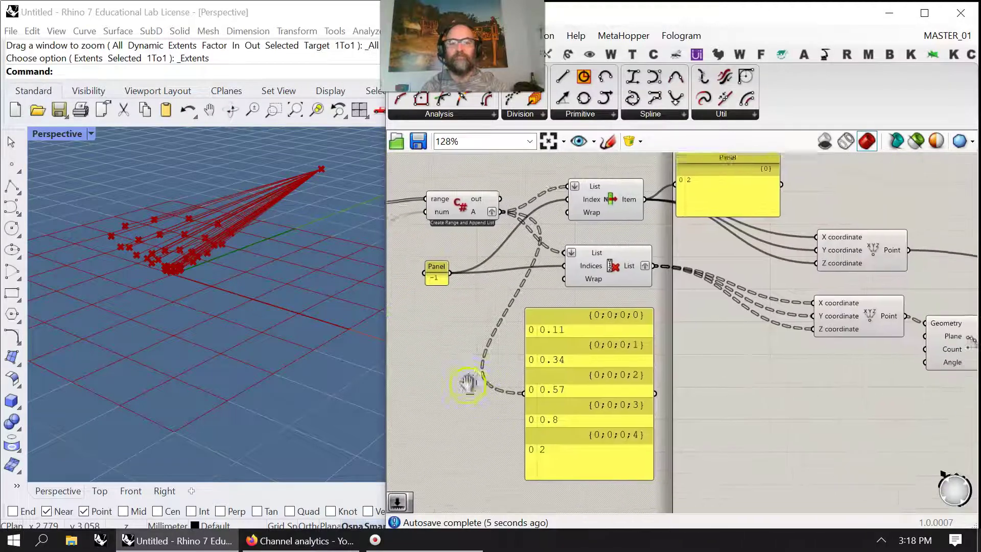
right_click_drag(822, 405, 516, 361)
right_click_drag(734, 387, 583, 372)
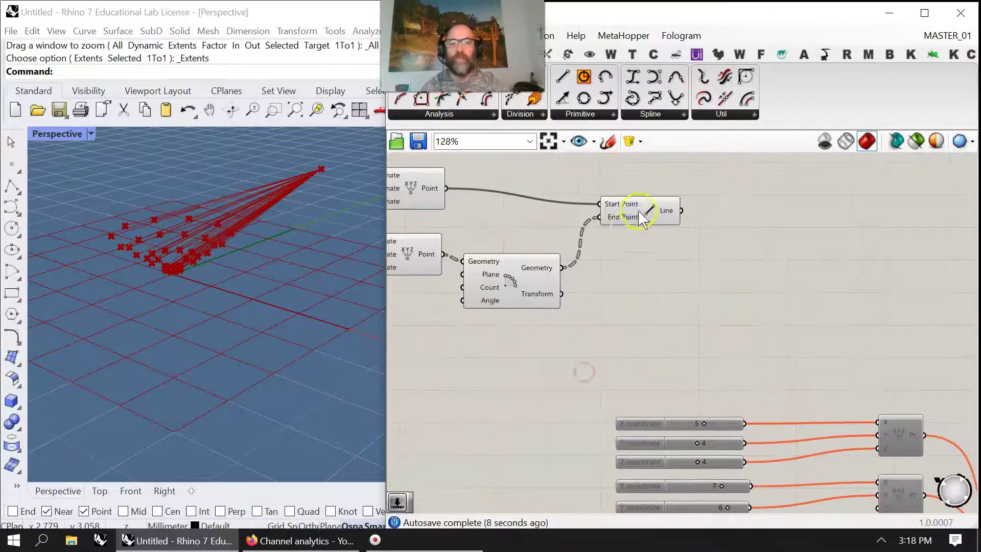
left_click_drag(645, 217, 615, 228)
right_click_drag(266, 224, 234, 348)
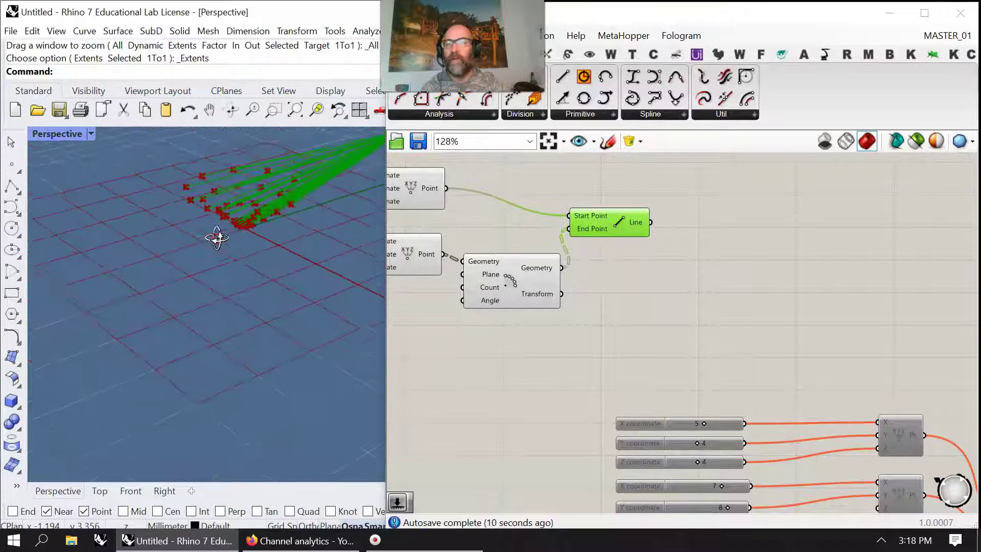
right_click_drag(223, 226, 235, 329)
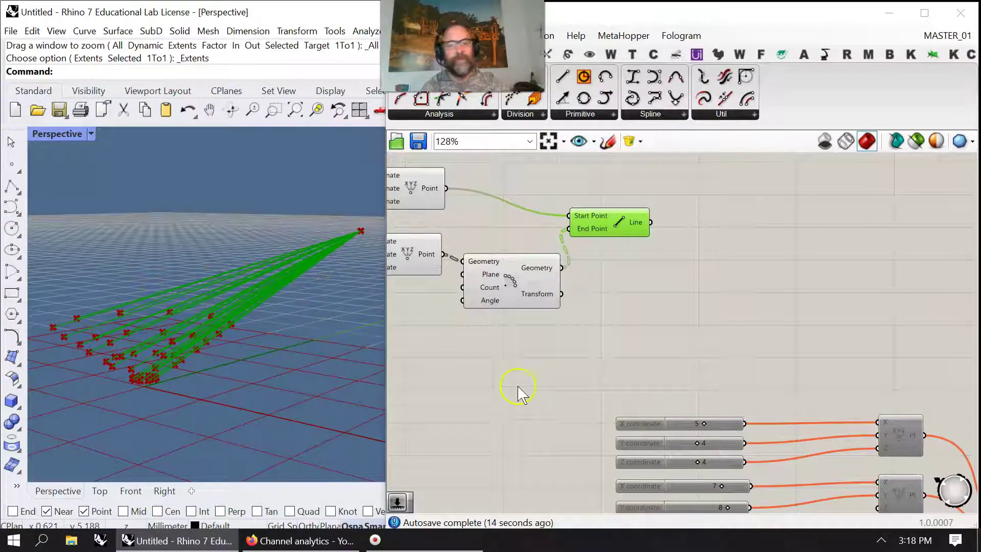
- Review the definition from the C# script's output through the list components to the points, Polar Array and Line
right_click_drag(478, 367, 635, 320)
left_click(649, 280)
scroll(532, 311, "down", 3)
right_click_drag(532, 311, 686, 347)
scroll(588, 227, "up", 5)
left_click(461, 181)
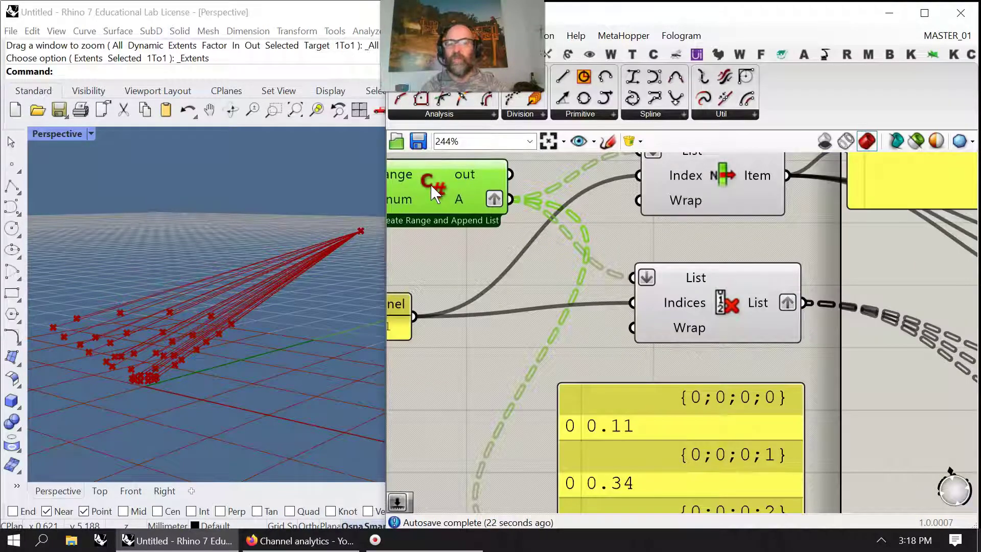
right_click_drag(518, 292, 473, 301)
scroll(564, 319, "down", 5)
right_click_drag(684, 342, 569, 301)
scroll(594, 324, "up", 3)
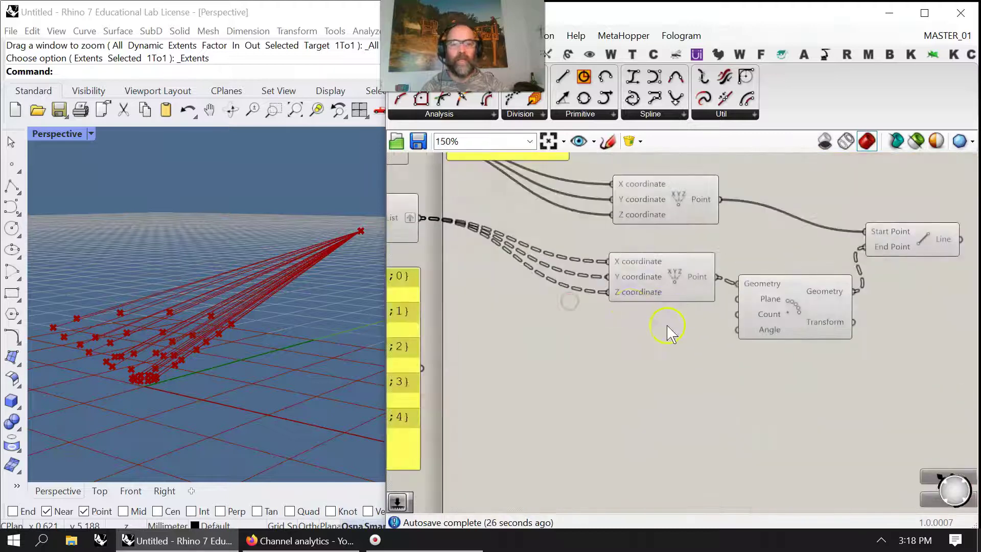
- Add a Number Slider with value 2 and wire it to the Polar Array's Count input
scroll(671, 334, "up", 2)
double_click(635, 341)
type("2")
key("Return")
left_click_drag(766, 340, 778, 308)
right_click_drag(720, 328, 657, 331)
right_click_drag(229, 327, 244, 305)
- Add a Pipe component beside the Line component and wire the Line output to its Curve input
right_click_drag(878, 344, 607, 416)
left_click(773, 233)
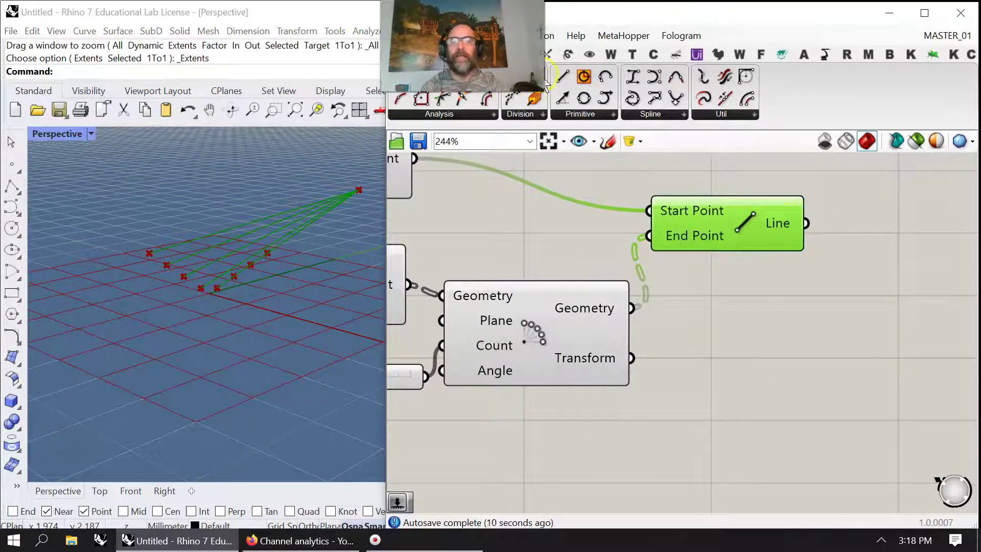
left_click(504, 54)
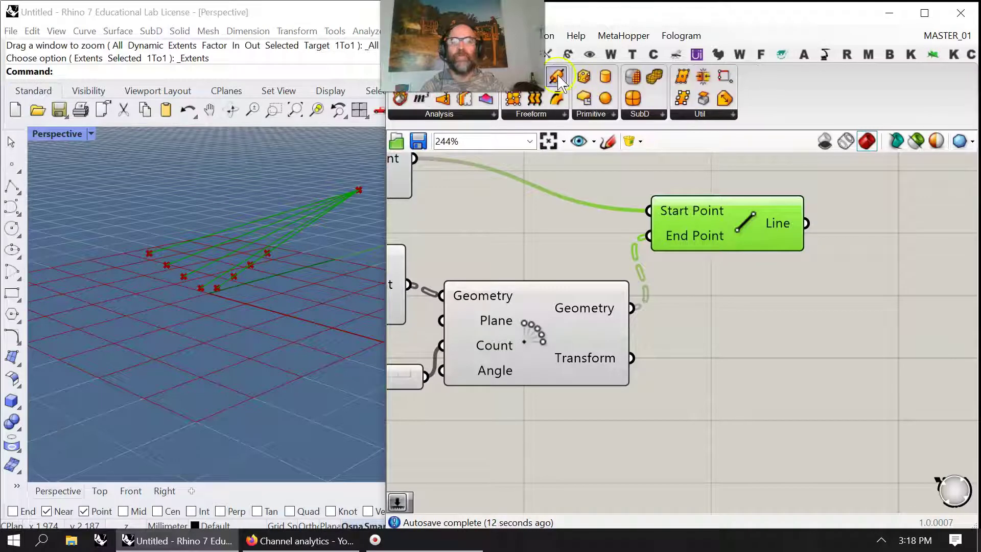
left_click(556, 78)
left_click(897, 234)
left_click_drag(807, 223, 834, 210)
left_click_drag(877, 237, 894, 271)
- Add a Number Slider, wire it to the Pipe's Radius input and set it to 0.12
right_click_drag(812, 365, 629, 335)
double_click(614, 334)
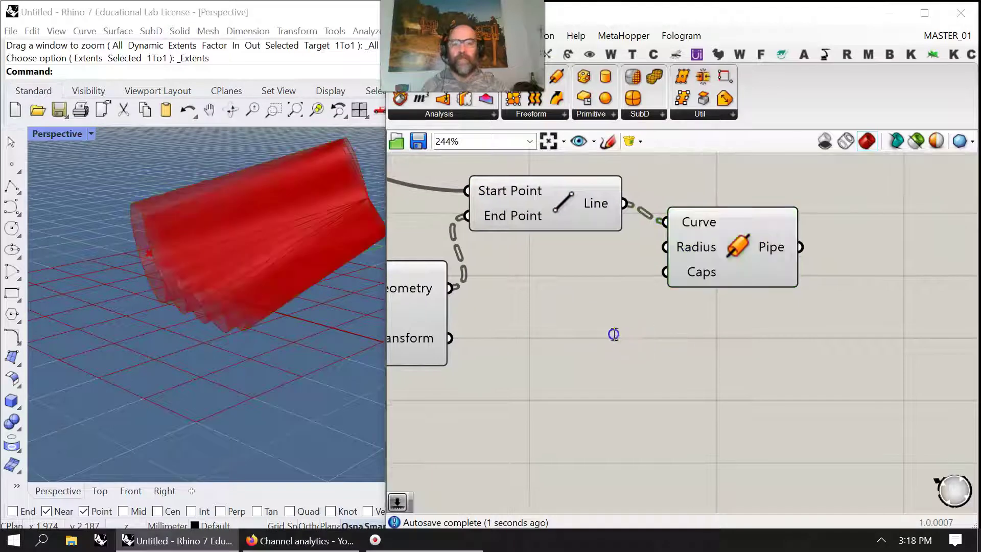
type("1")
key("Return")
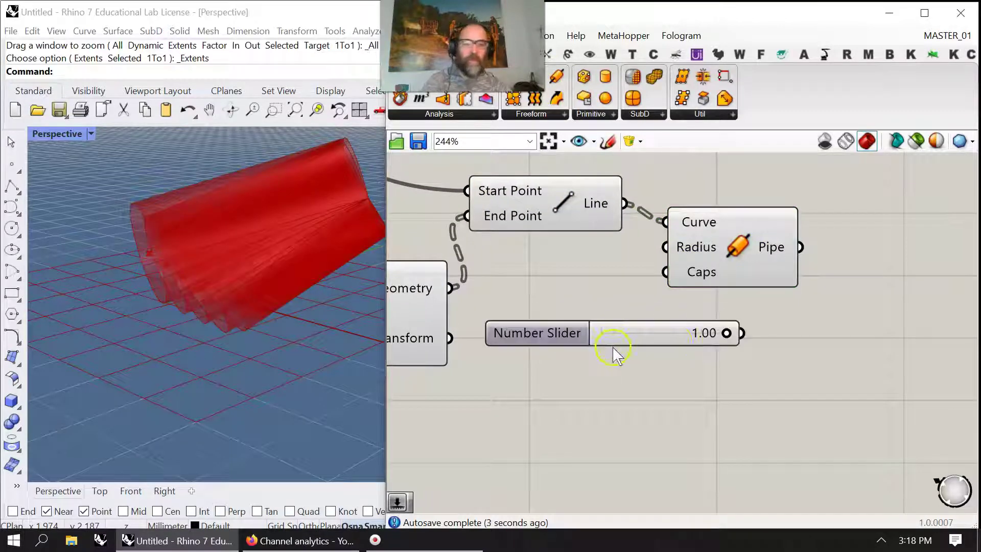
left_click_drag(740, 333, 673, 250)
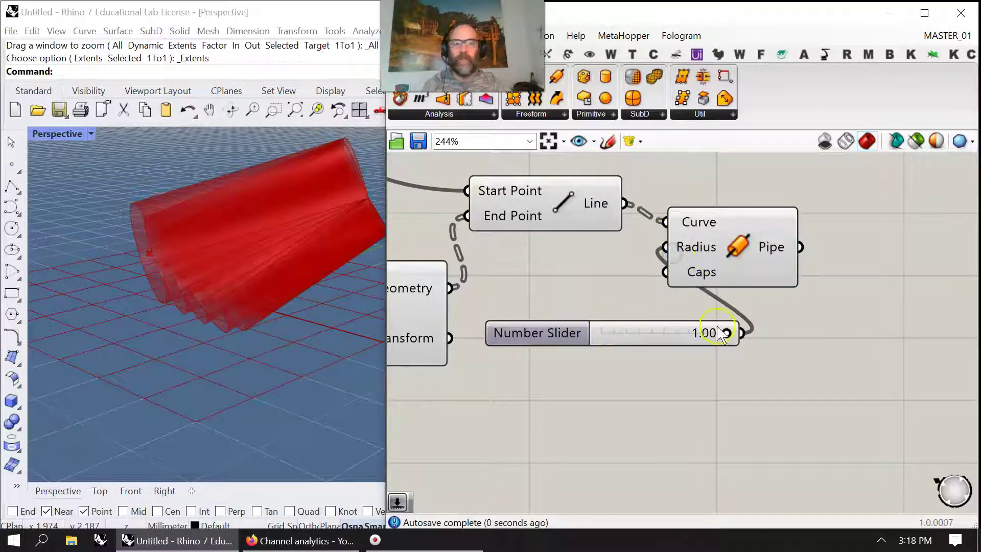
left_click_drag(728, 333, 616, 335)
- Set the Pipe's Caps option to Flat, reposition the component and inspect the pipes
right_click(698, 278)
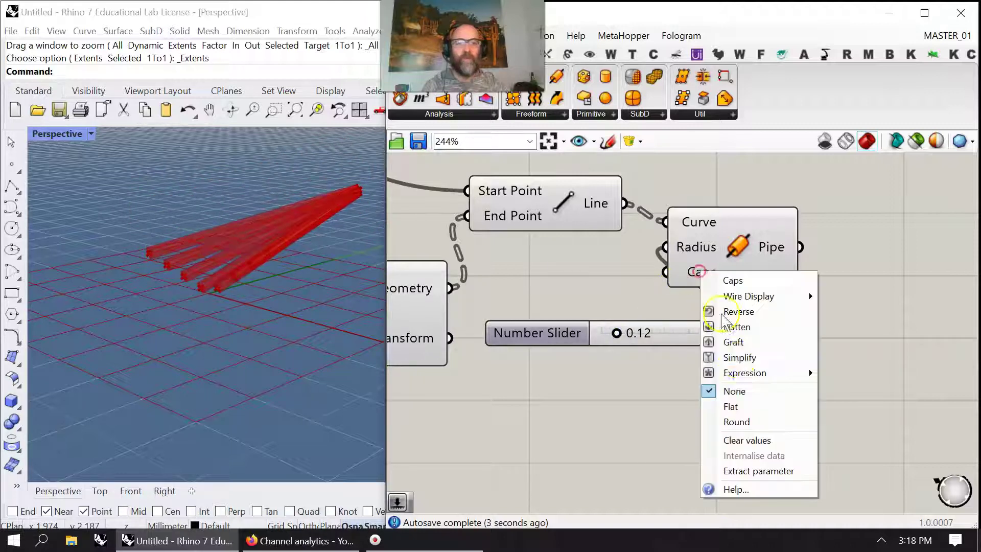
left_click(728, 401)
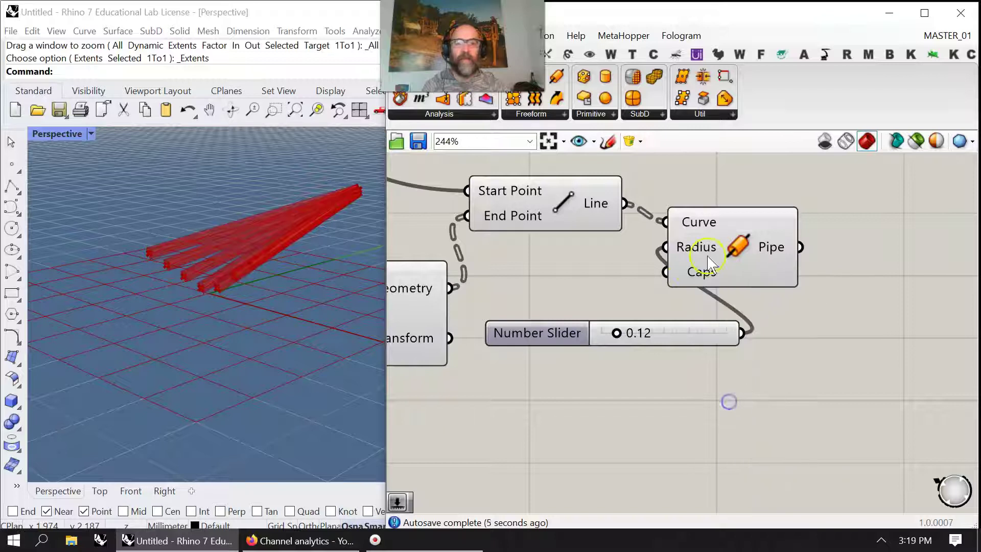
left_click_drag(711, 245, 761, 233)
right_click_drag(276, 301, 240, 241)
scroll(555, 312, "down", 3)
right_click_drag(636, 307, 502, 313)
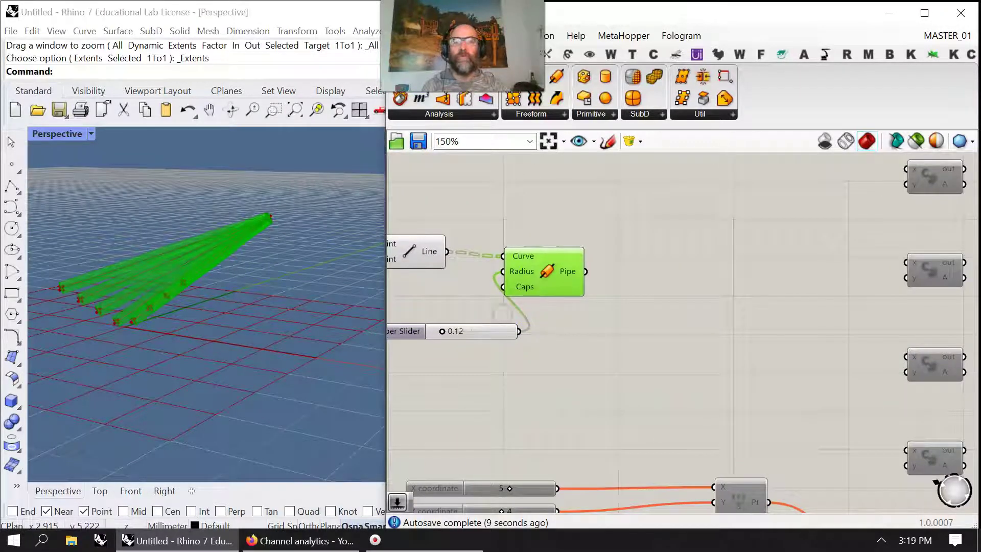
- Add a second Polar Array after the Pipe component and wire the Pipe output to its Geometry input
left_click(568, 53)
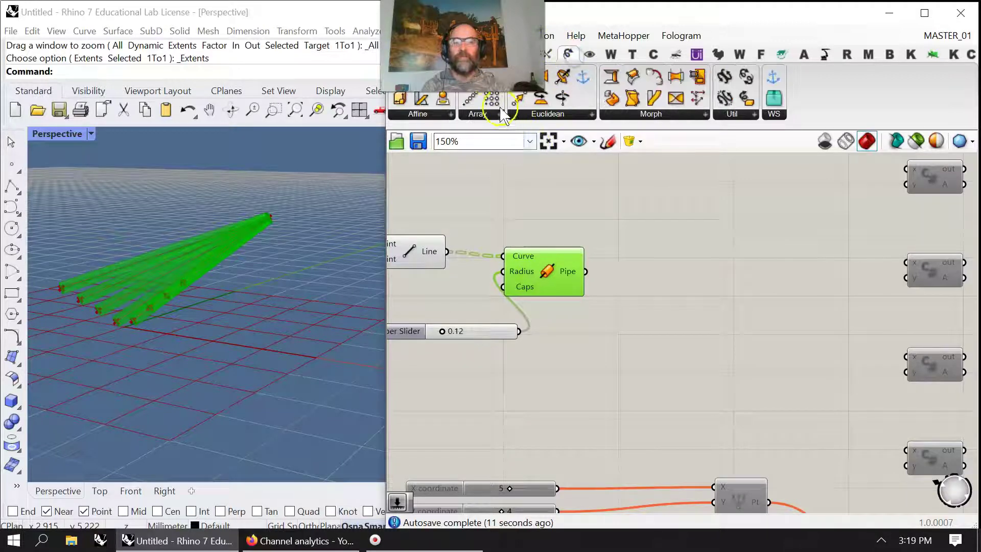
left_click(646, 286)
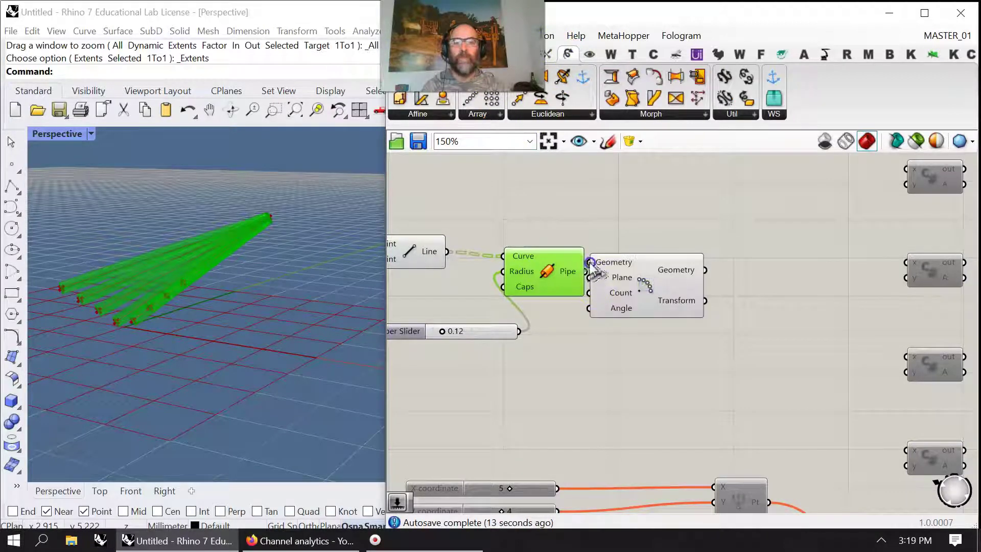
left_click_drag(591, 263, 590, 262)
left_click_drag(652, 296, 688, 315)
right_click_drag(267, 285, 246, 271)
left_click_drag(684, 305, 669, 295)
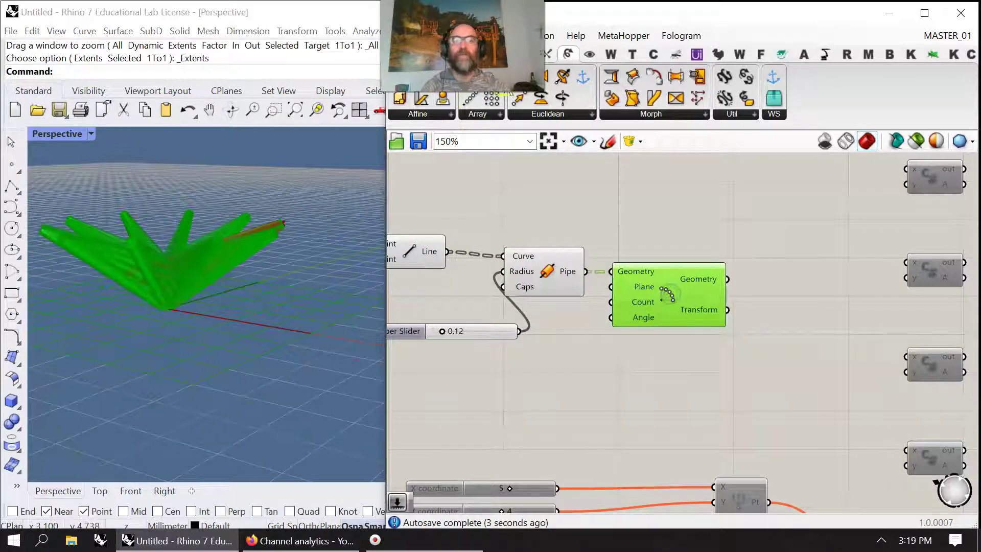
- Add a Quad Sphere component and position it below the pipe radius slider
left_click(505, 54)
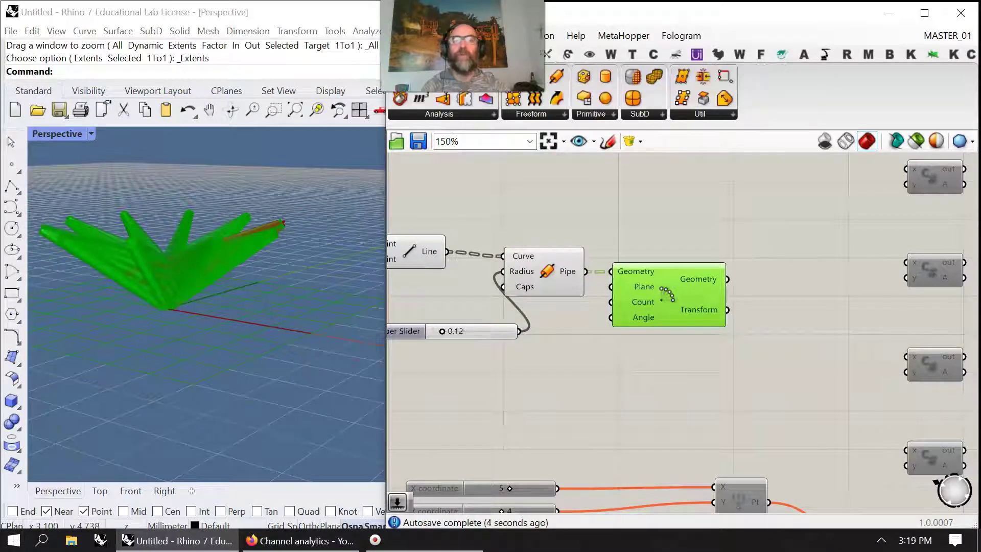
left_click(608, 116)
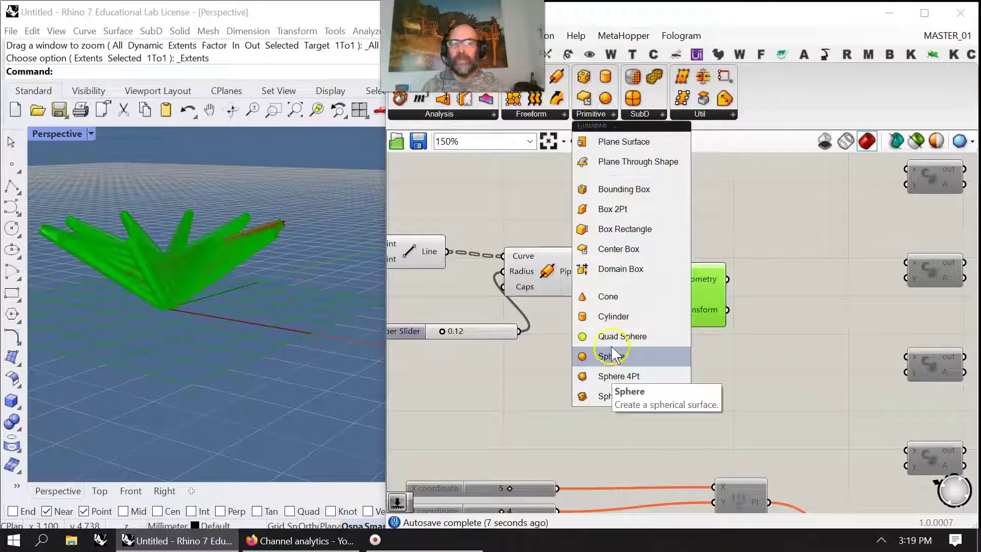
left_click_drag(611, 356, 582, 380)
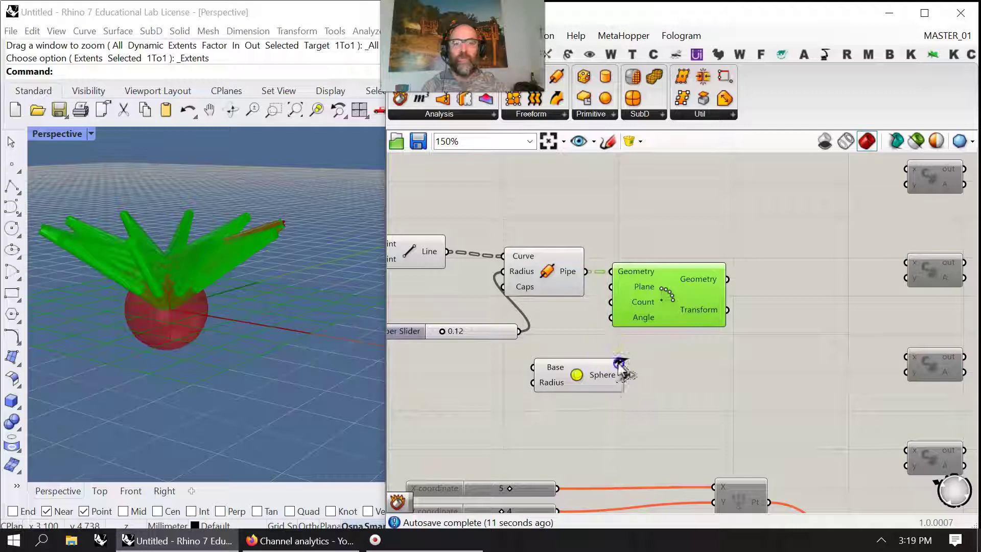
left_click_drag(569, 386, 506, 396)
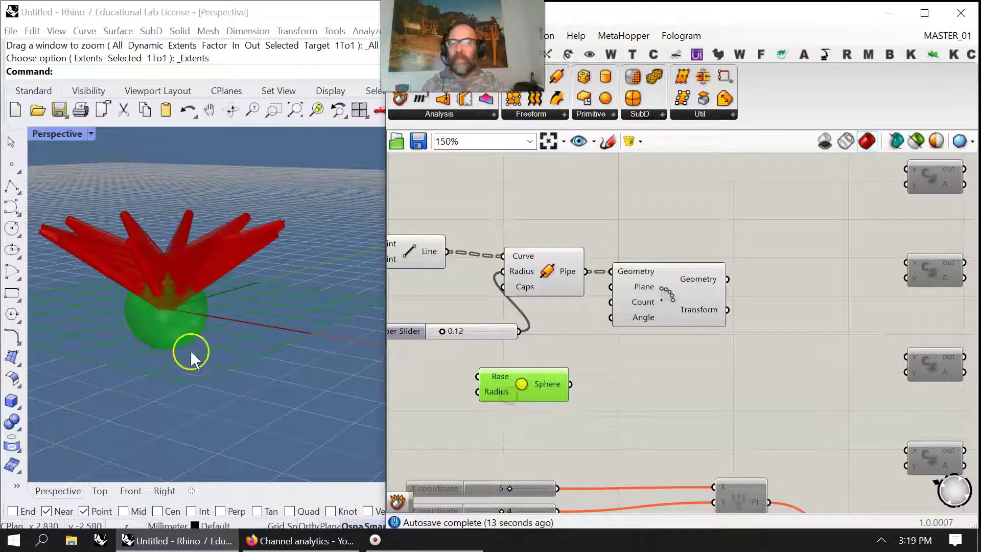
mouse_move(193, 346)
right_mouse_down()
mouse_move(202, 369)
mouse_move(192, 325)
mouse_move(190, 335)
right_mouse_up()
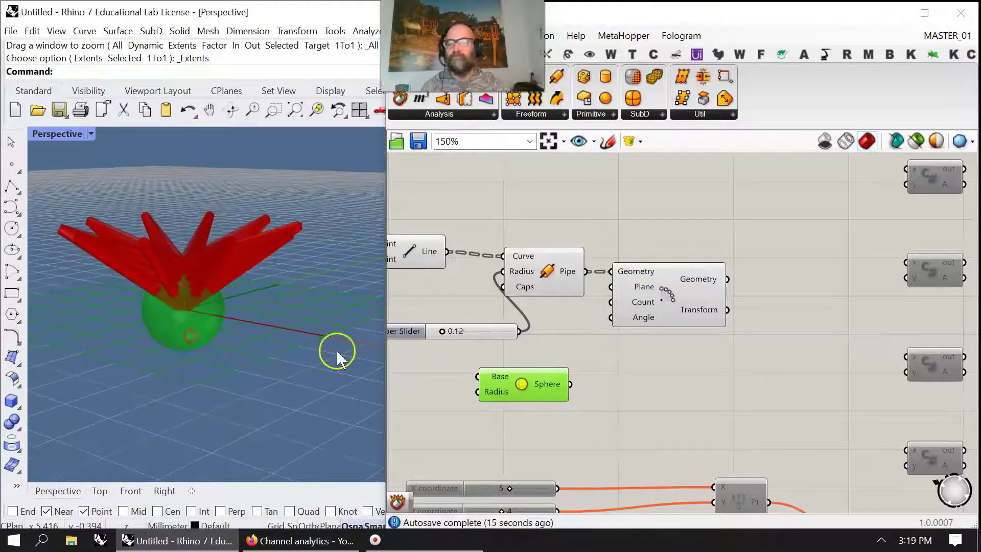
left_click_drag(566, 400, 510, 392)
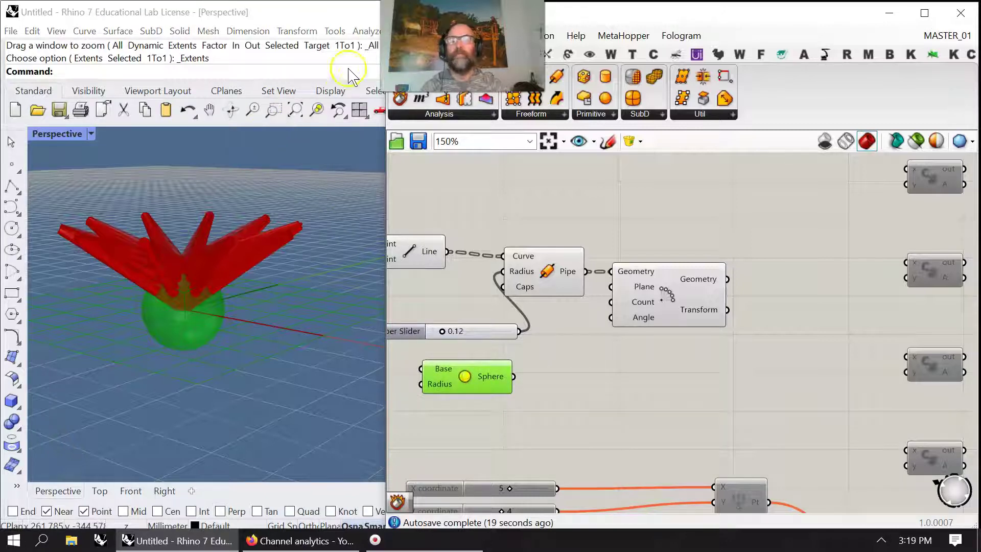
- Add a Move component next to the Quad Sphere and wire the Sphere output to its Geometry input
left_click(548, 54)
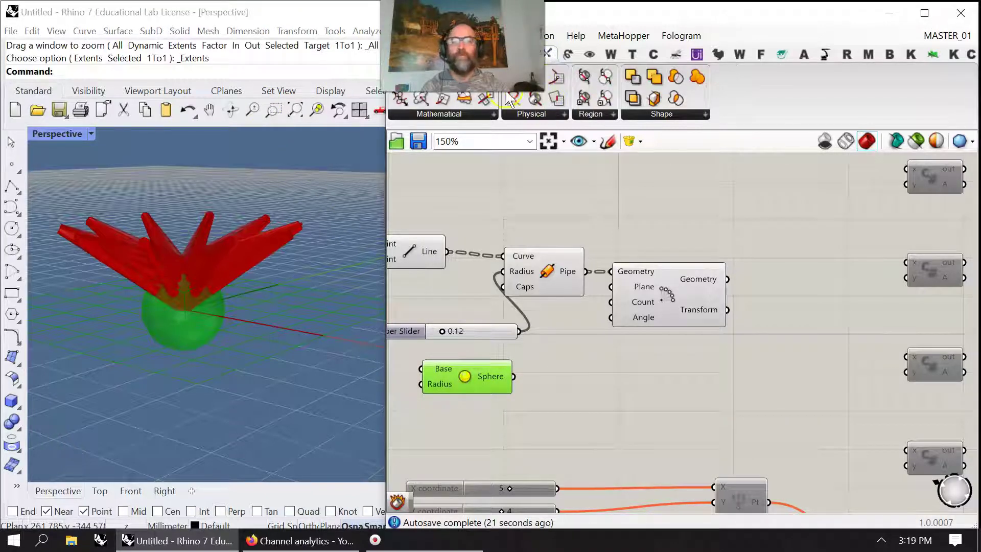
left_click(568, 54)
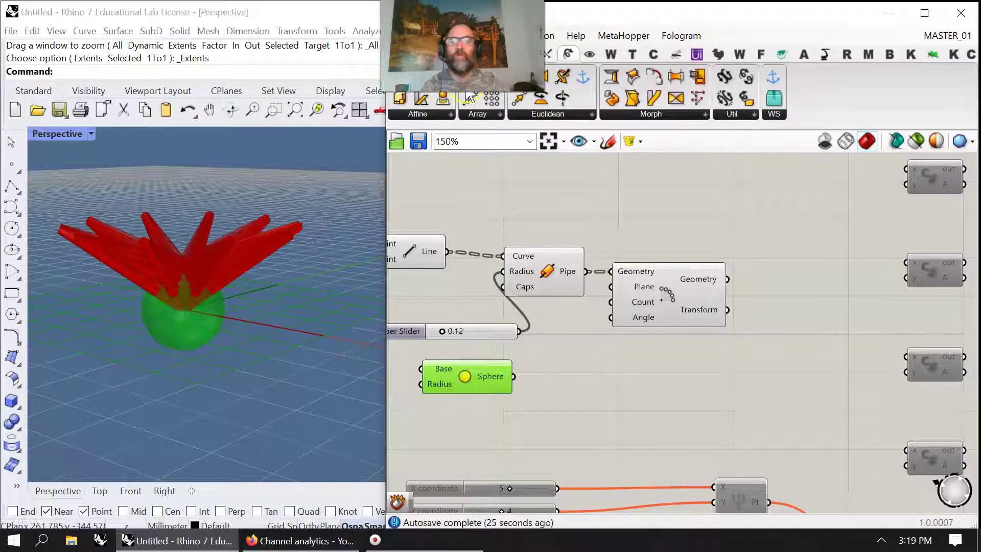
left_click(571, 365)
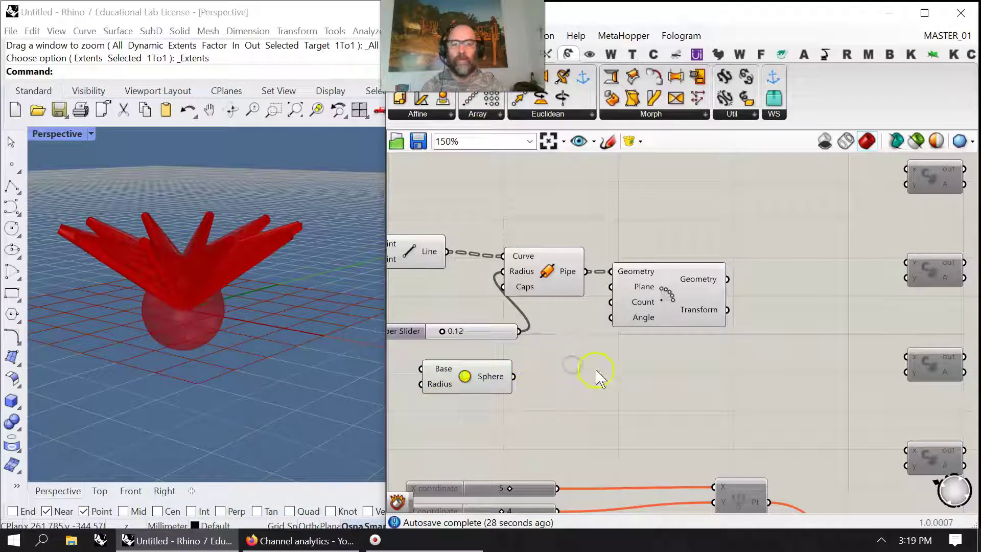
left_click_drag(540, 97, 613, 400)
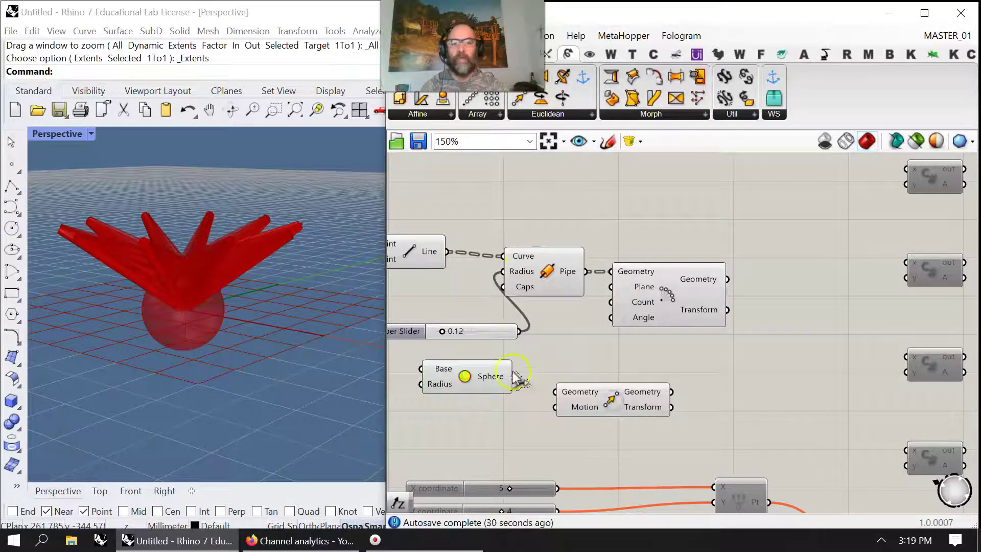
left_click_drag(513, 376, 620, 380)
left_click(494, 423)
double_click(493, 424)
type("z")
left_click(493, 421)
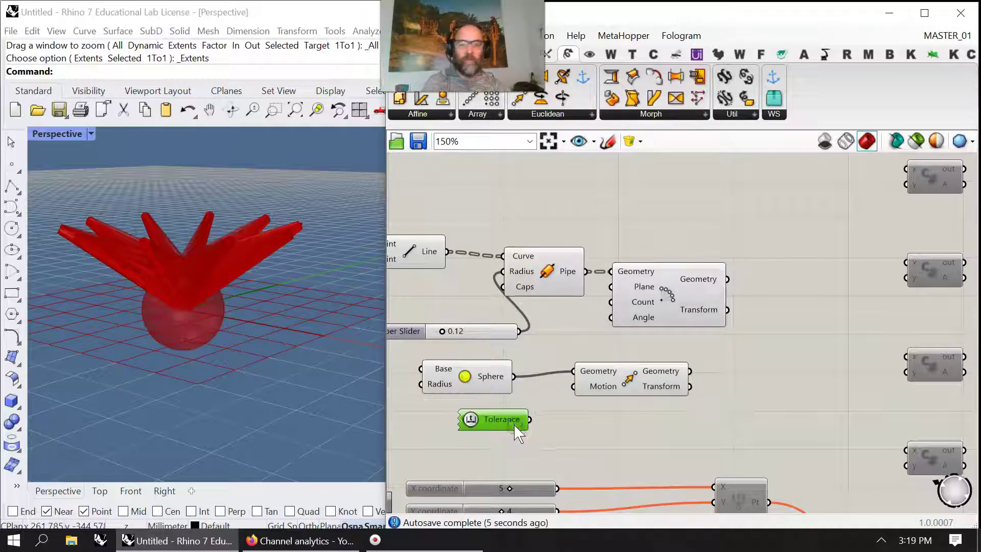
key("Delete")
- Add a Unit Z component below the Sphere and wire its Unit vector output to the Move component's Motion input
double_click(460, 428)
type("z")
key("Return")
left_click_drag(513, 428, 575, 387)
- Add a number slider set to 1.00 beside the Unit Z component and wire it to the Factor input
right_click_drag(521, 404, 643, 349)
double_click(483, 373)
type("1")
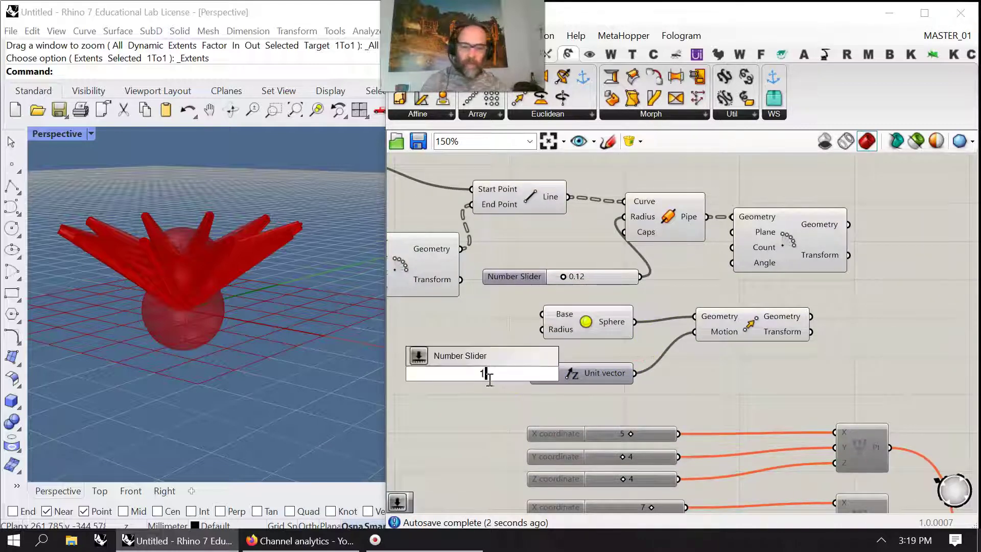
key("Return")
mouse_move(541, 373)
left_mouse_down()
mouse_move(470, 385)
mouse_move(529, 373)
left_mouse_up()
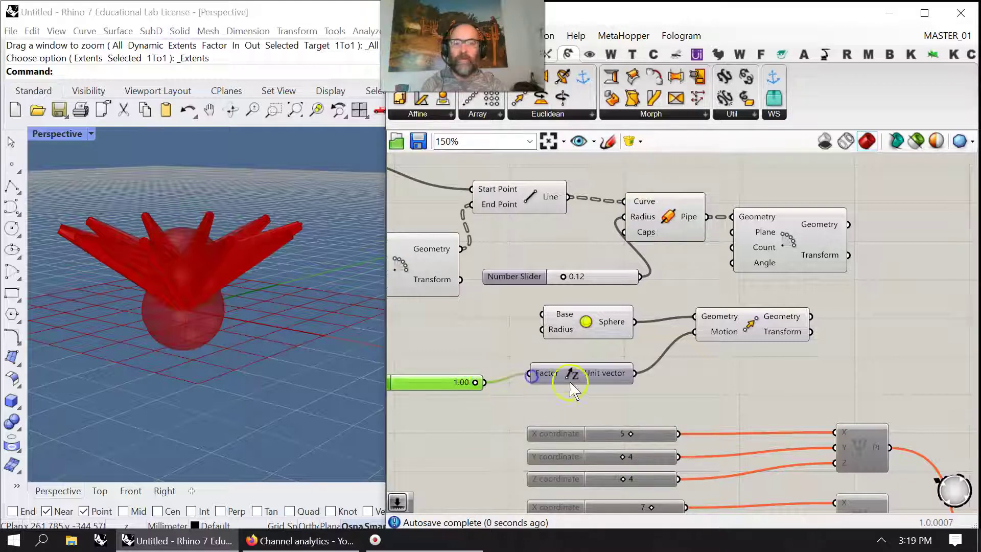
- Lower the Unit Z factor slider to 0.54 and line the Move component up beneath the second Polar Array
left_click(762, 317)
left_click_drag(762, 317, 759, 318)
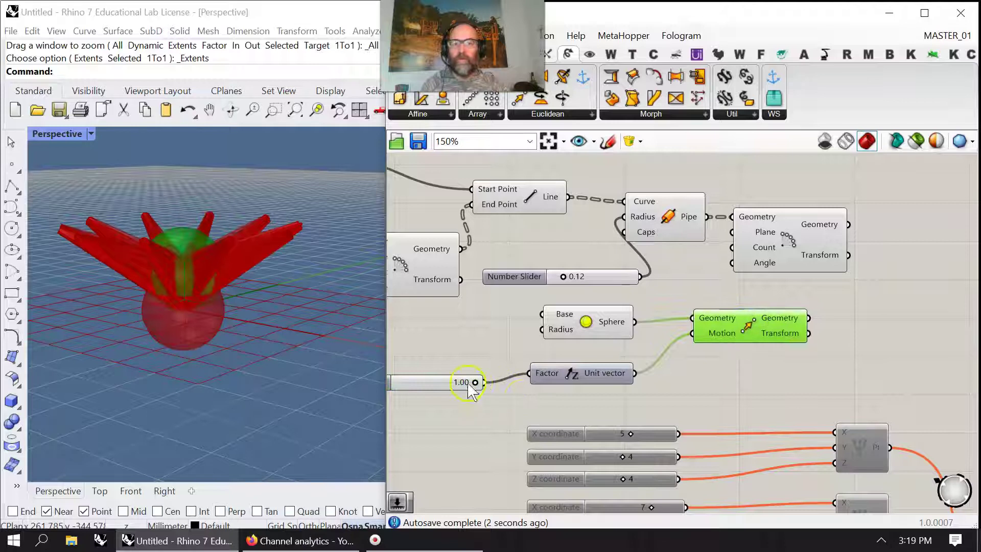
left_click_drag(475, 382, 440, 383)
right_click_drag(839, 361, 687, 356)
left_click_drag(598, 332, 648, 315)
- Shift the older component groups away from the flower definition to free canvas space for further components
right_click_drag(793, 327, 565, 357)
scroll(566, 363, "down", 8)
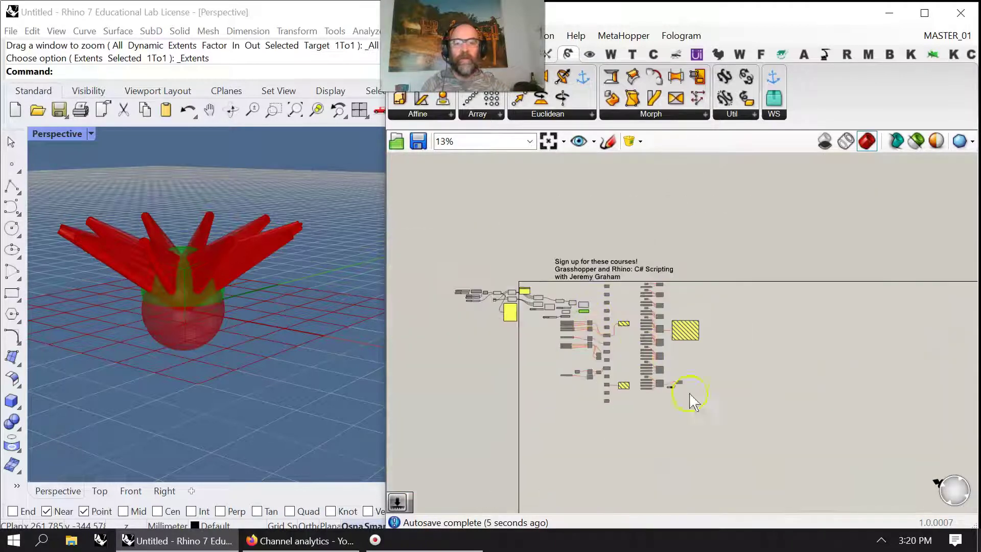
left_click_drag(729, 442, 732, 309)
left_click_drag(624, 420, 706, 353)
left_click(586, 339)
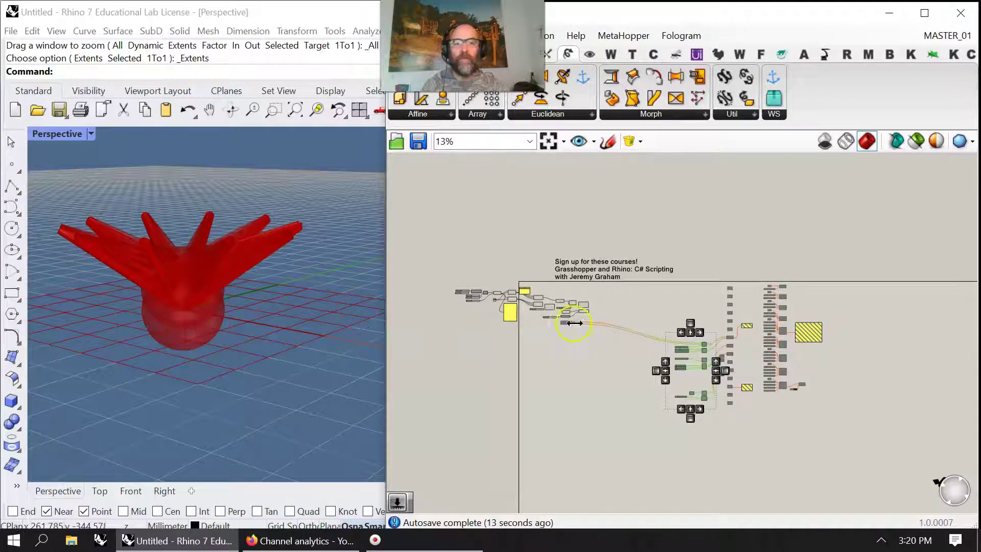
left_click_drag(566, 323, 637, 336)
scroll(574, 330, "up", 3)
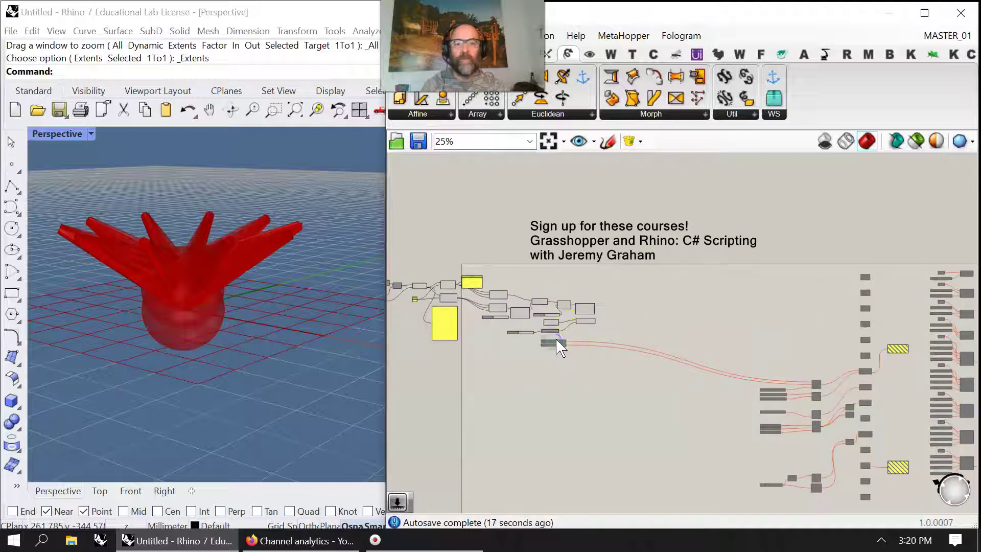
left_click_drag(554, 338, 891, 388)
scroll(567, 371, "up", 6)
left_click(566, 370)
right_click_drag(445, 319, 802, 383)
scroll(707, 357, "down", 4)
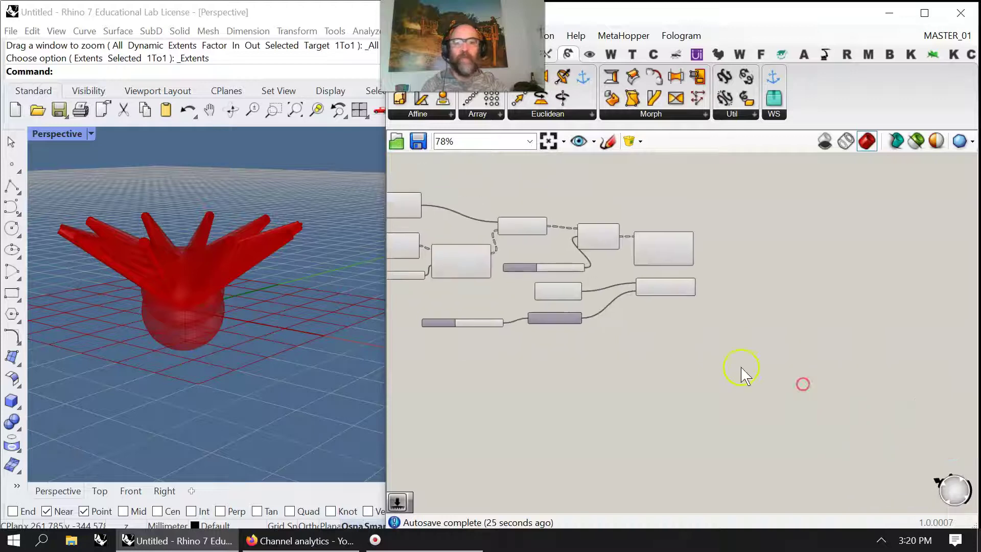
- Add a Solid Difference component beside the second Polar Array and Move components
scroll(641, 337, "up", 7)
right_click_drag(771, 347, 481, 422)
left_click(529, 325)
left_click(526, 262)
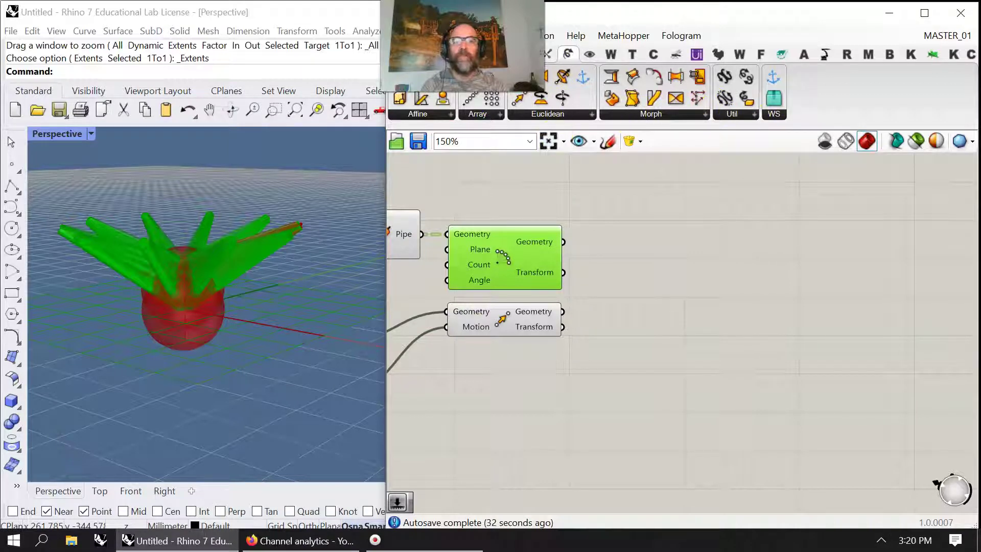
left_click(548, 57)
left_click(696, 114)
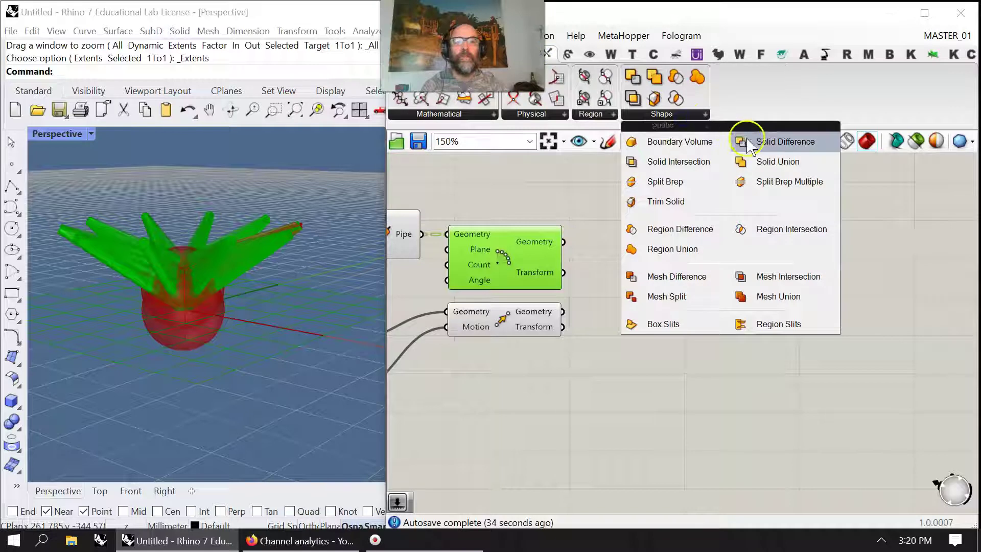
left_click_drag(755, 131, 690, 254)
- Wire the Move Geometry output to Breps A and the second Polar Array's Geometry output to Breps B of Solid Difference
left_click(556, 322)
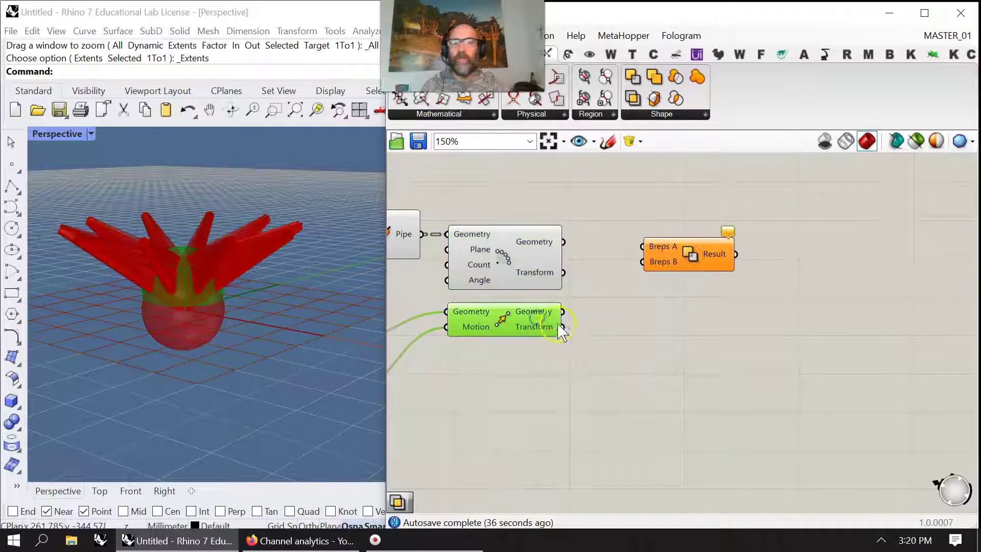
left_click_drag(562, 312, 689, 276)
left_click_drag(563, 242, 676, 289)
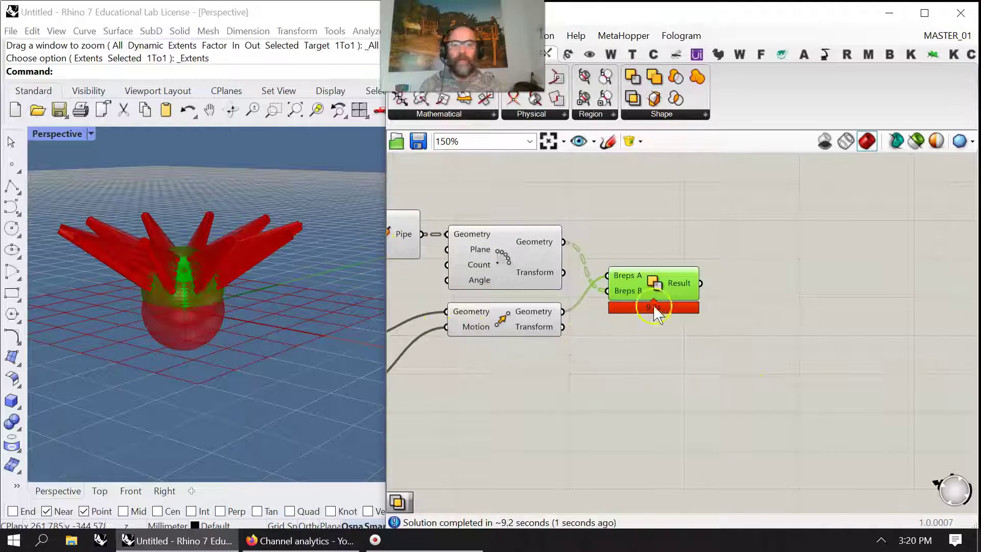
- Bake the Solid Difference result to the Default layer as a group
mouse_move(203, 320)
right_mouse_down()
mouse_move(219, 335)
mouse_move(220, 319)
right_mouse_up()
right_click(667, 297)
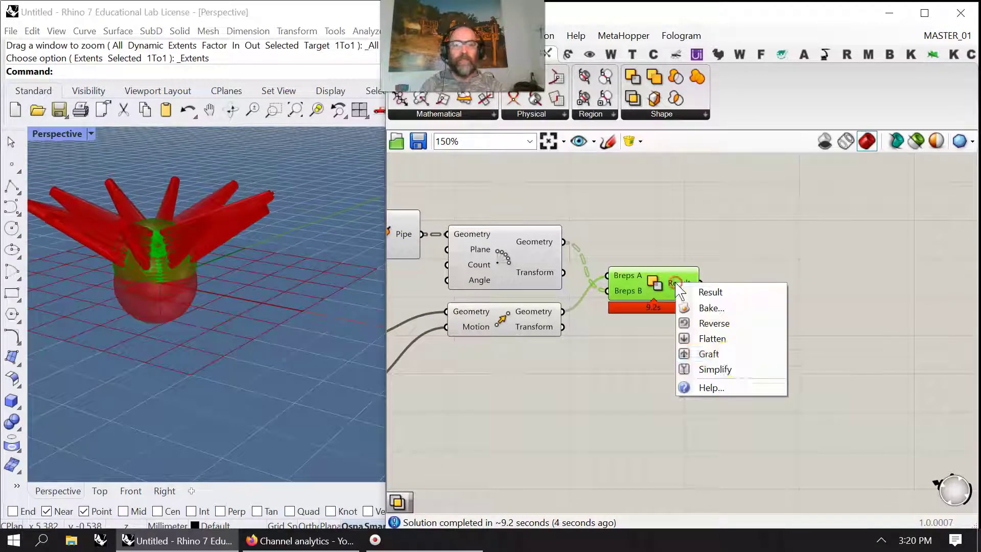
left_click(712, 308)
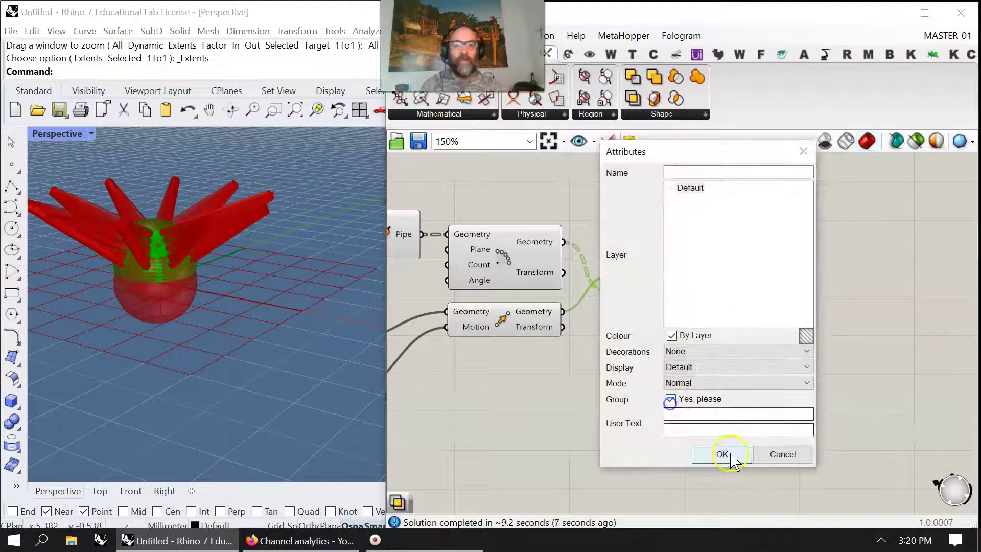
left_click(724, 453)
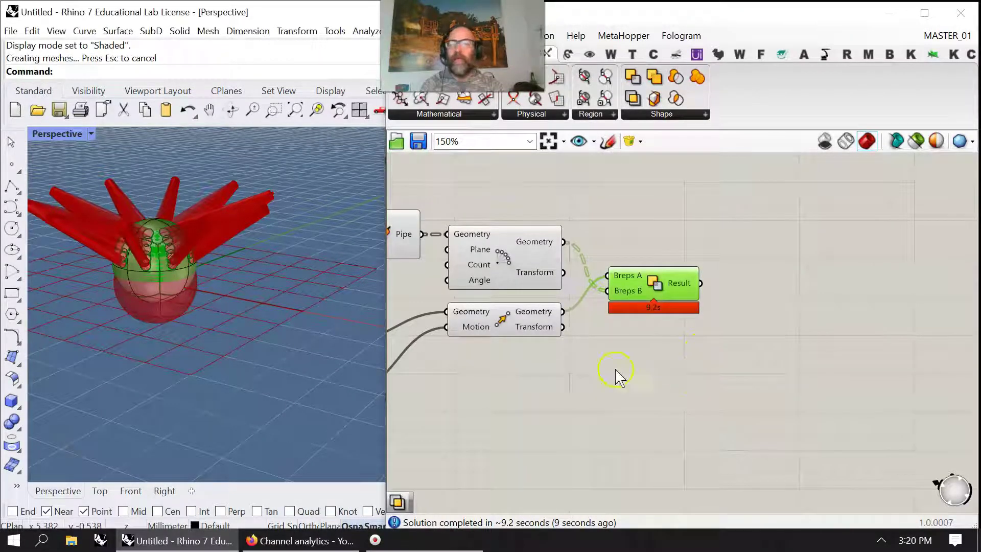
- Restrict the Grasshopper preview to selected components, widen the Rhino window, and select the second Polar Array
left_click(907, 232)
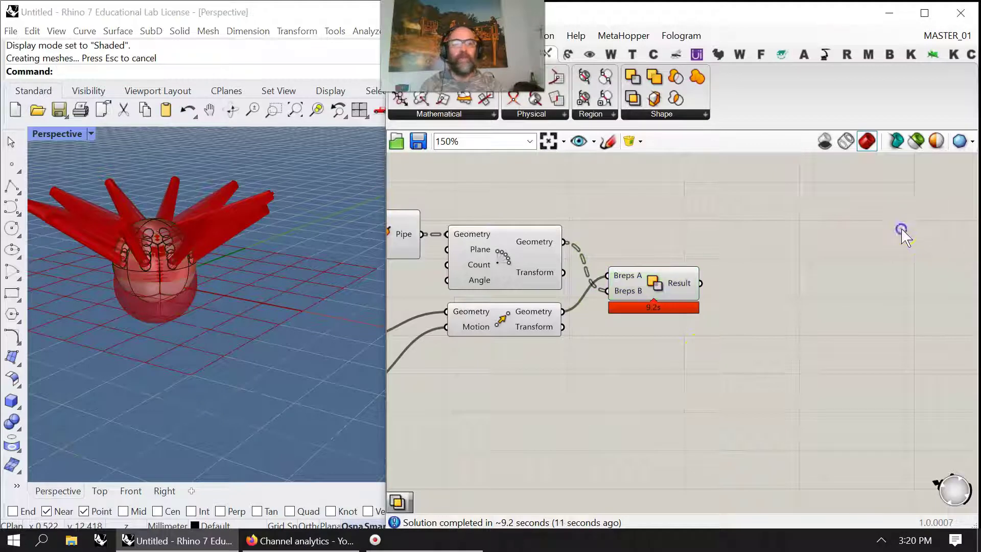
left_click(916, 141)
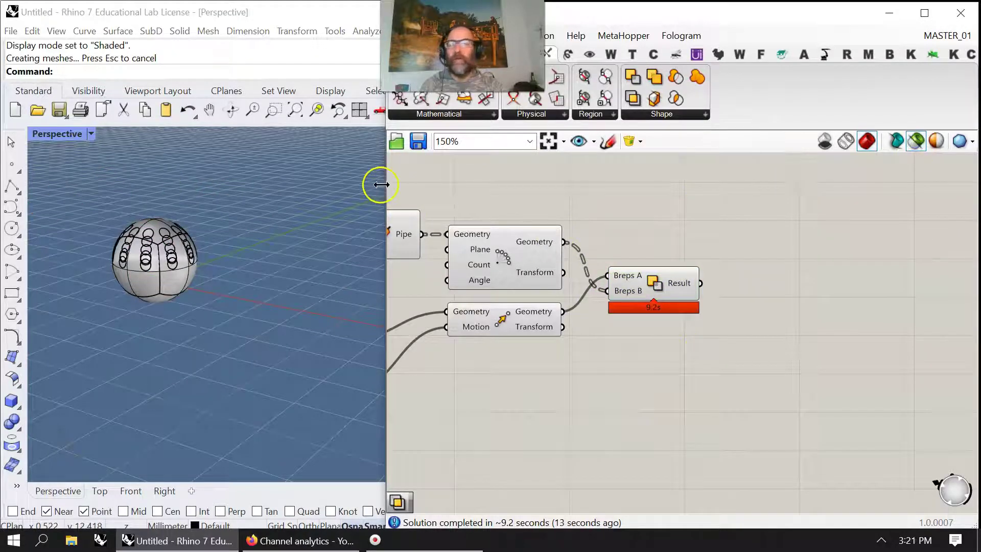
left_click_drag(381, 185, 456, 192)
left_click(600, 258)
- Delete the baked sphere from the Rhino viewport
left_click(264, 310)
left_click(112, 224)
key("Delete")
key("Delete")
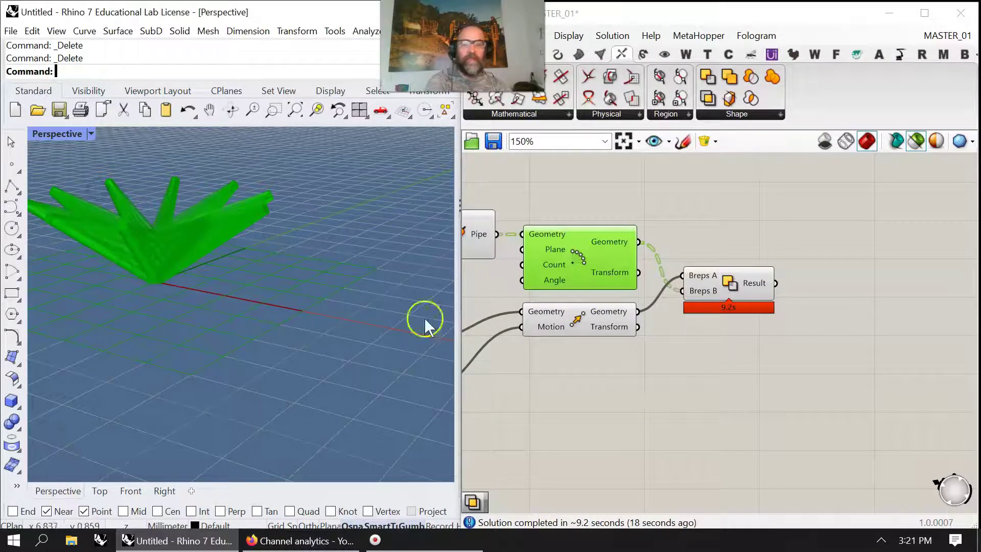
- Flatten the Breps B input of the Solid Difference component
right_click(699, 294)
left_click(714, 359)
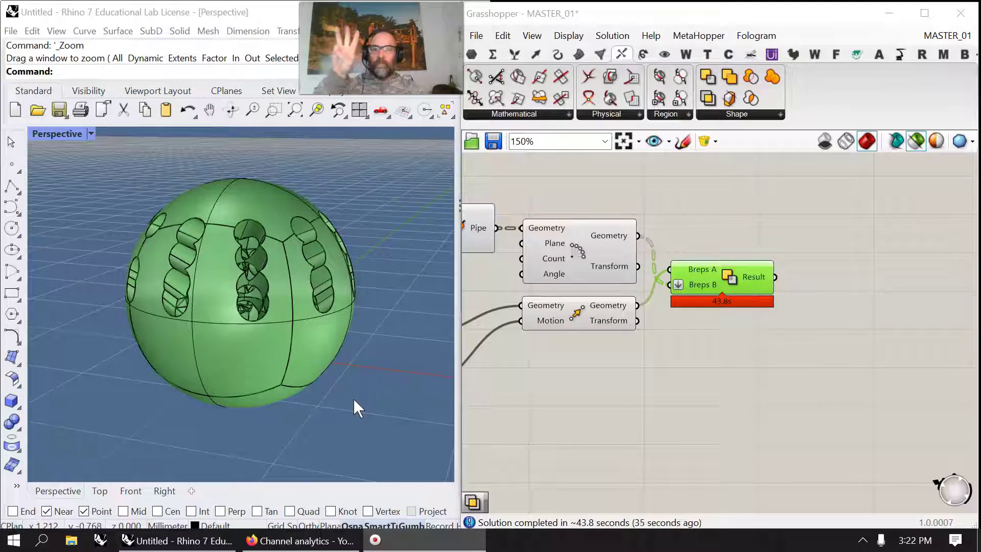
left_click(516, 462)
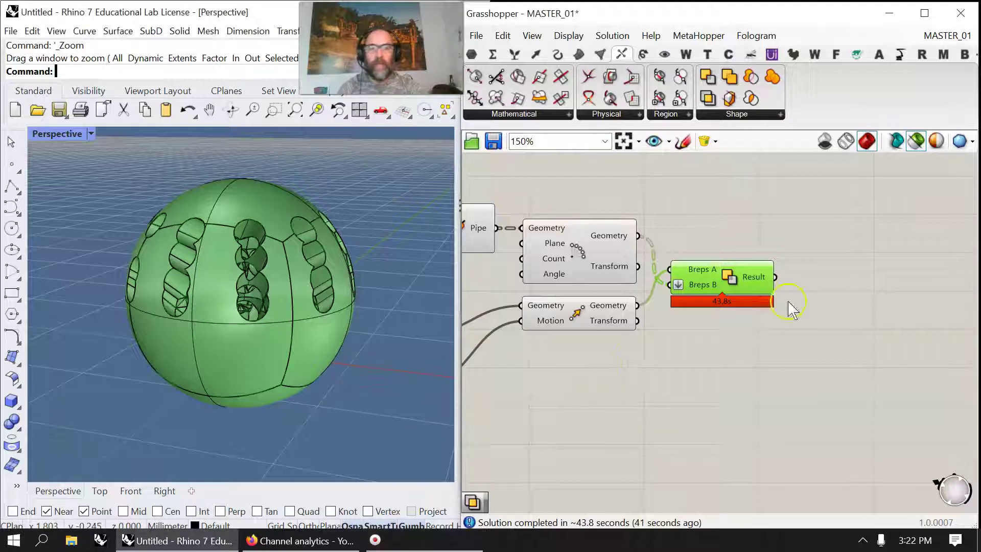
- Inspect the holes cut into the sphere and set the Perspective viewport's display mode to Artistic
right_click_drag(317, 382, 278, 357)
scroll(278, 357, "up", 5)
scroll(264, 347, "up", 3)
scroll(264, 348, "down", 8)
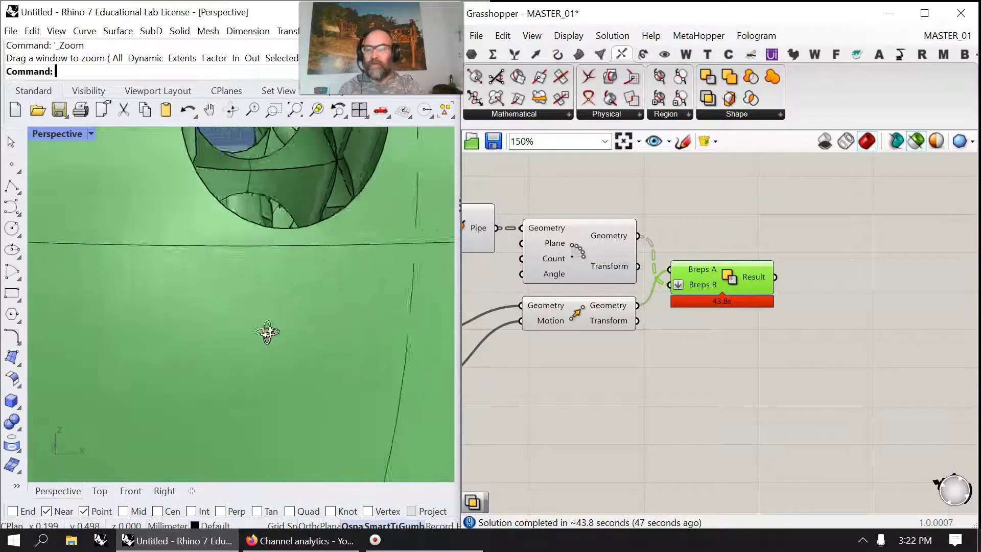
right_click_drag(280, 335, 271, 357)
left_click(57, 135)
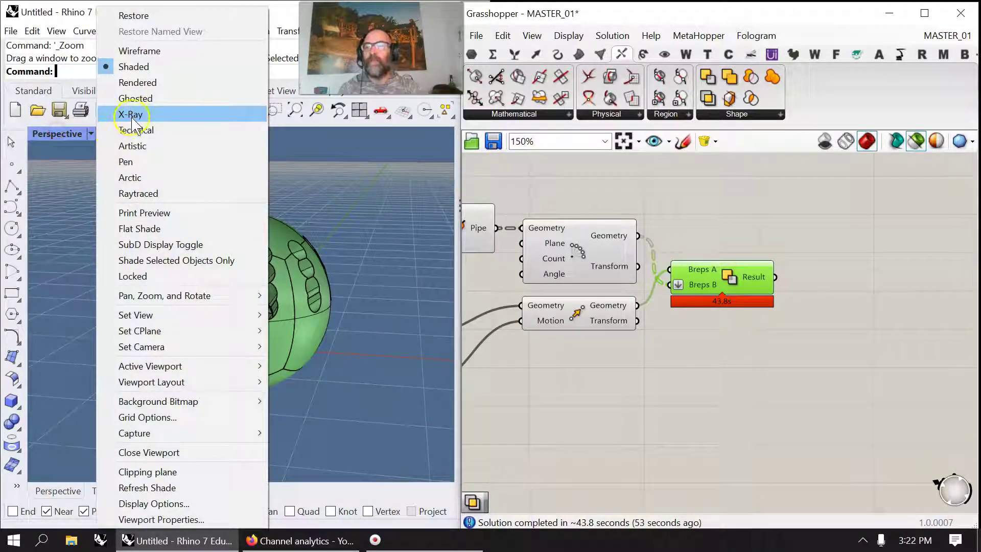
left_click(131, 145)
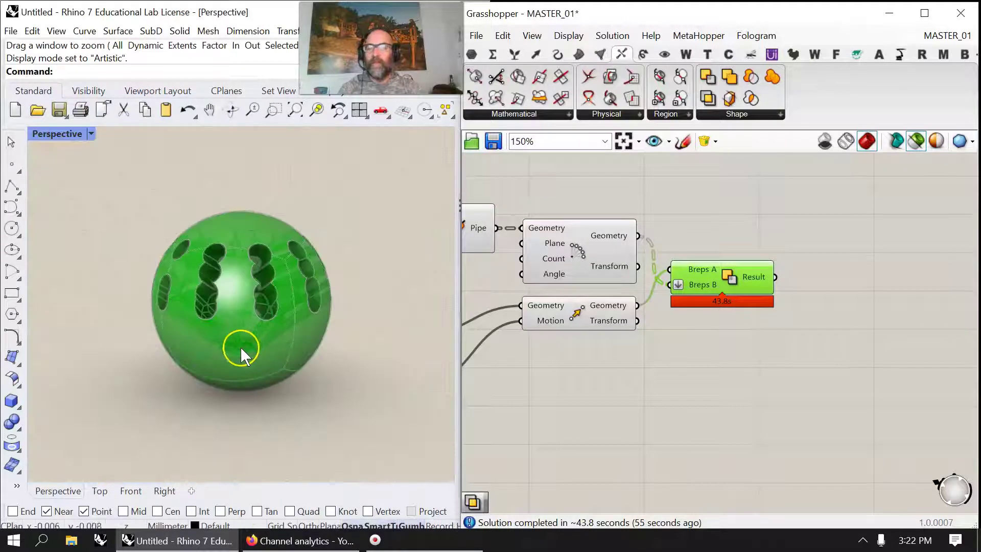
mouse_move(240, 346)
right_mouse_down()
mouse_move(278, 373)
mouse_move(247, 407)
mouse_move(175, 343)
mouse_move(245, 332)
right_mouse_up()
- Examine the C# script's range values in the panel and compare them with the holes cut into the sphere
right_click_drag(581, 368, 736, 364)
scroll(734, 360, "down", 3)
right_click_drag(641, 381, 804, 402)
right_click_drag(620, 352, 769, 387)
right_click_drag(585, 316, 808, 330)
right_click_drag(593, 343, 642, 335)
scroll(733, 327, "up", 6)
right_click_drag(767, 296, 677, 297)
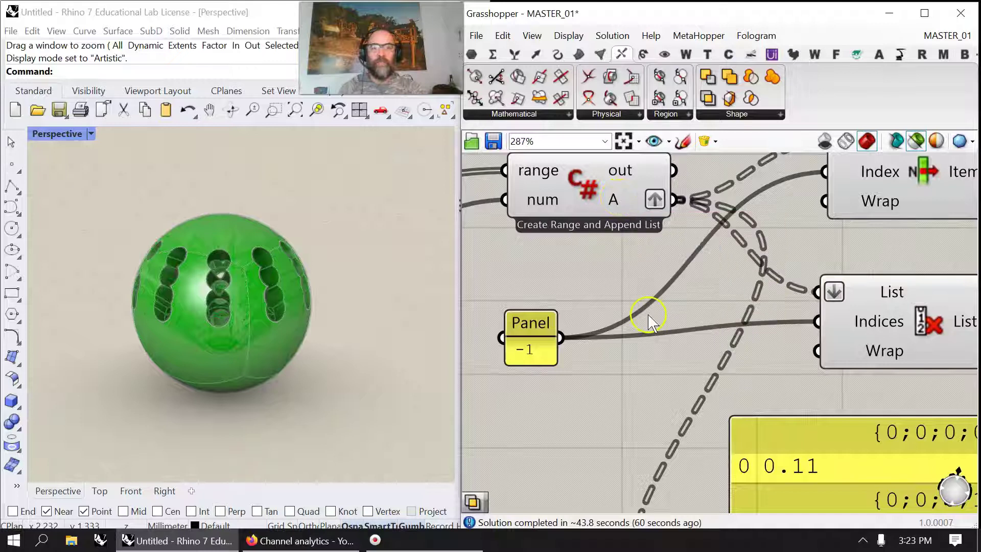
scroll(648, 320, "down", 6)
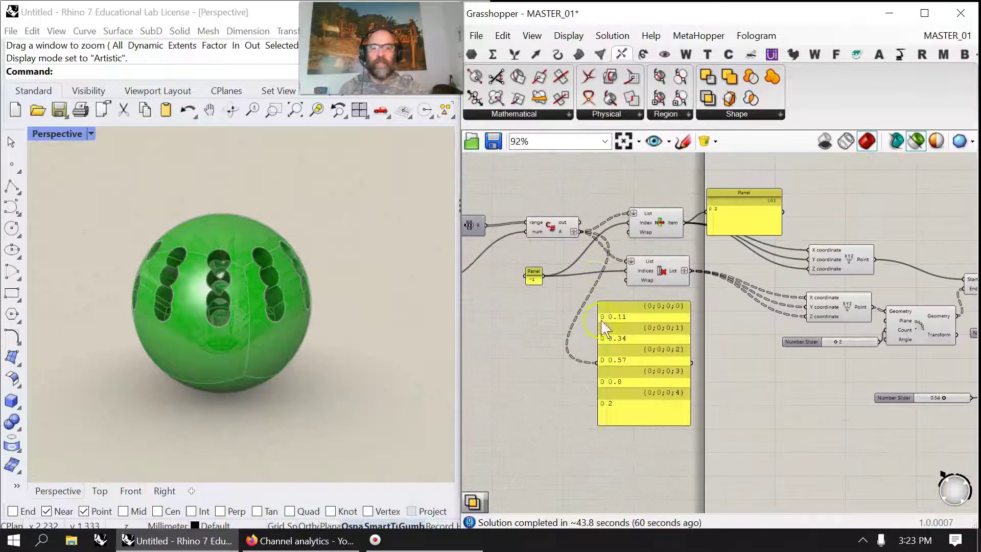
scroll(647, 415, "up", 1)
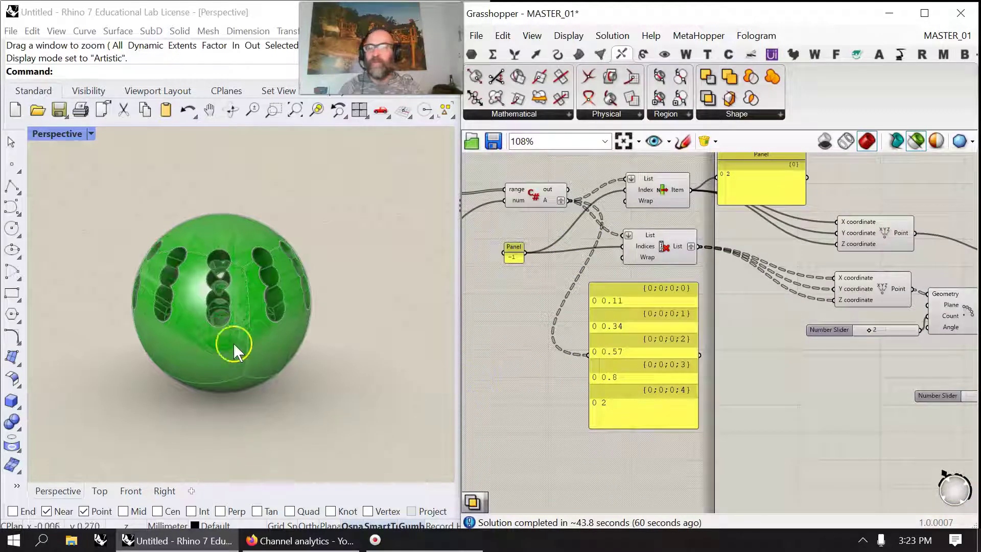
mouse_move(234, 338)
right_mouse_down()
mouse_move(269, 376)
mouse_move(373, 344)
mouse_move(416, 353)
mouse_move(318, 368)
mouse_move(263, 318)
mouse_move(234, 340)
right_mouse_up()
scroll(262, 318, "up", 12)
scroll(234, 341, "down", 8)
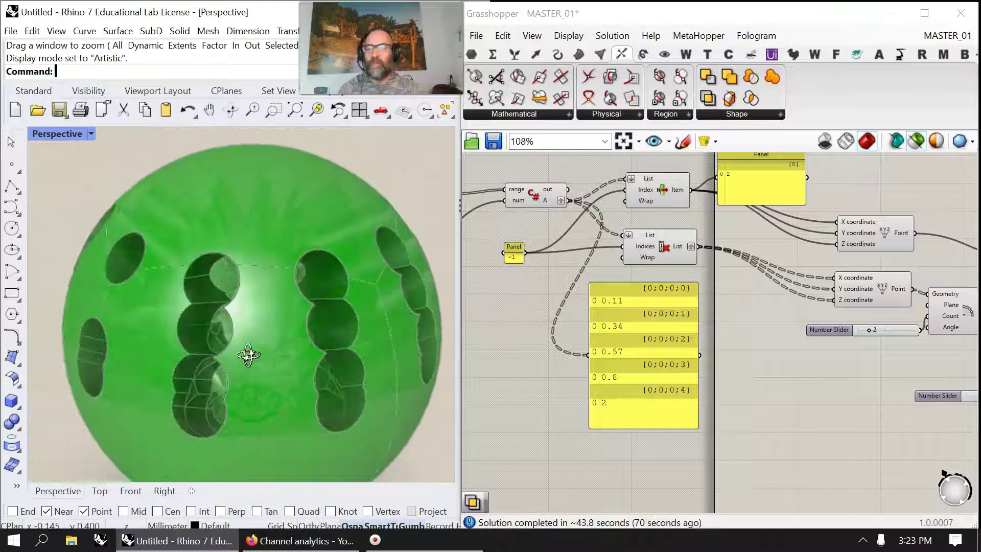
scroll(247, 341, "down", 4)
- Move the unrelated component groups farther away from the flower definition to leave clear space around it
right_click_drag(804, 363, 609, 320)
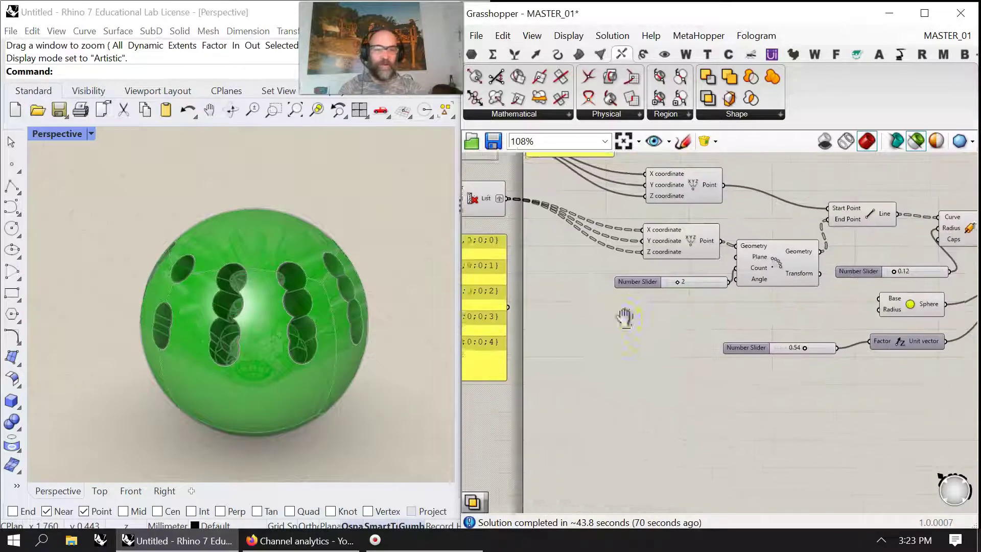
scroll(744, 338, "down", 3)
right_click_drag(810, 360, 640, 337)
right_click_drag(715, 335, 793, 377)
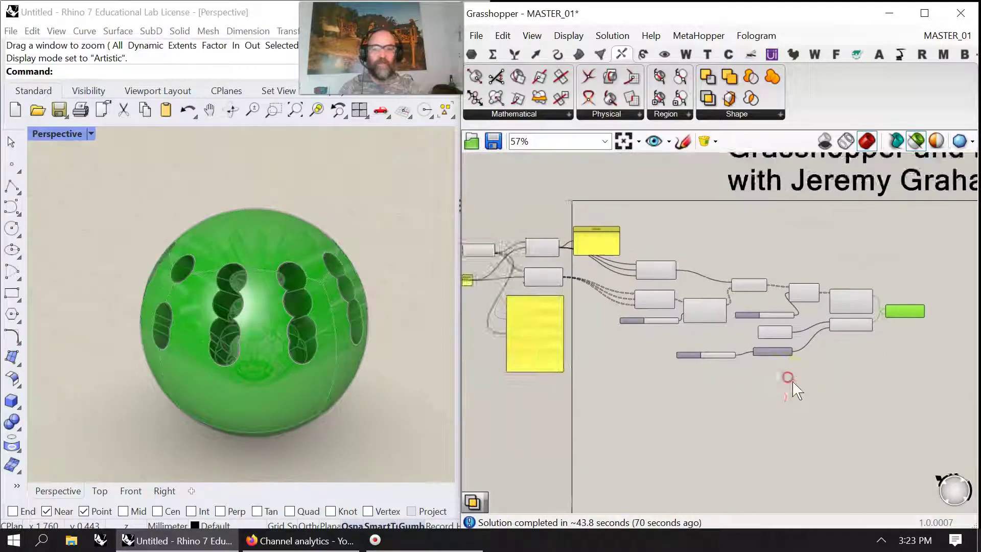
scroll(819, 376, "down", 5)
left_click_drag(866, 389, 557, 305)
left_click_drag(703, 350, 816, 347)
right_click_drag(859, 393, 463, 343)
right_click_drag(977, 343, 925, 336)
left_click_drag(768, 470, 649, 228)
left_click_drag(744, 331, 891, 338)
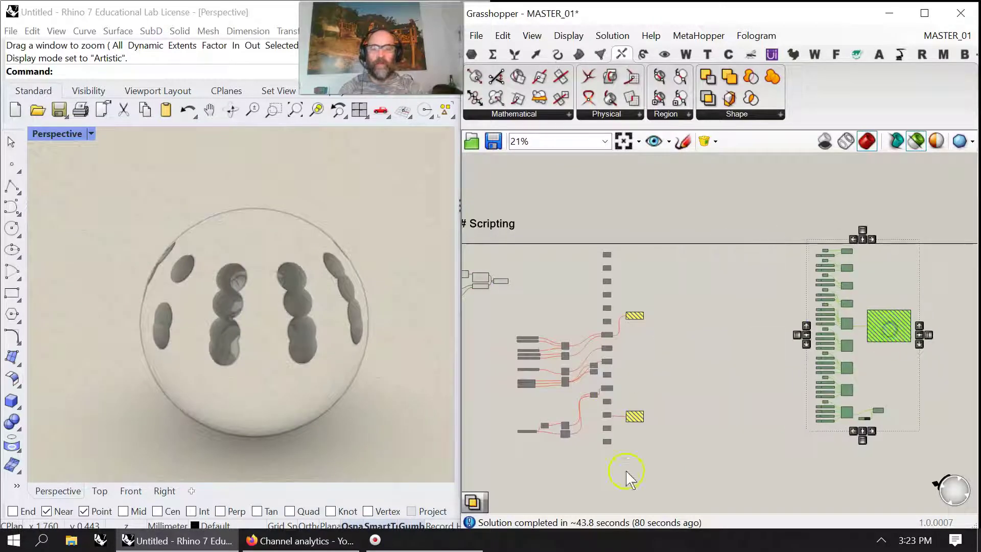
left_click_drag(704, 493, 525, 237)
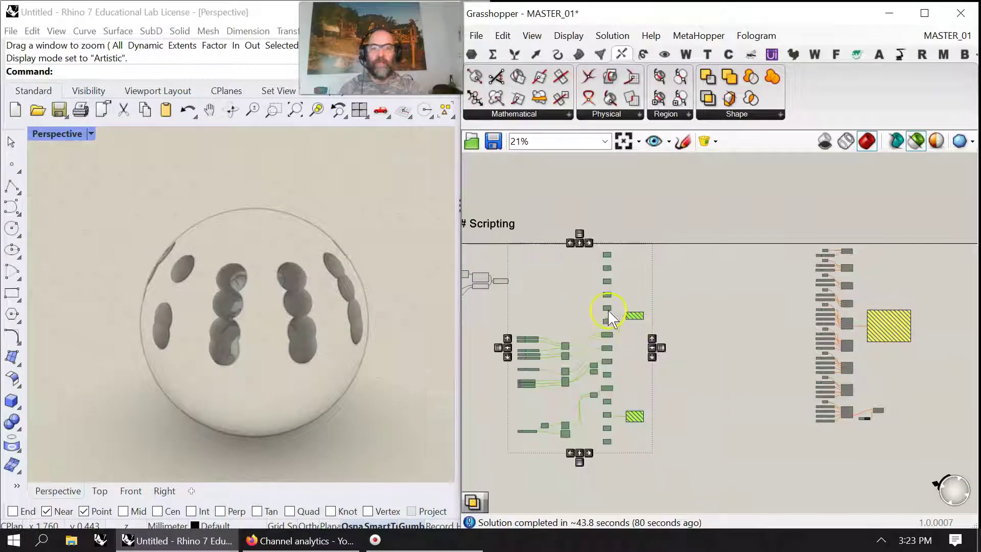
left_click_drag(609, 314, 778, 315)
left_click_drag(567, 353, 677, 339)
- Change from the maximized Perspective viewport to the four-viewport layout and make Perspective the active view
right_click_drag(514, 333, 753, 355)
right_click_drag(230, 332, 241, 325)
left_click(91, 133)
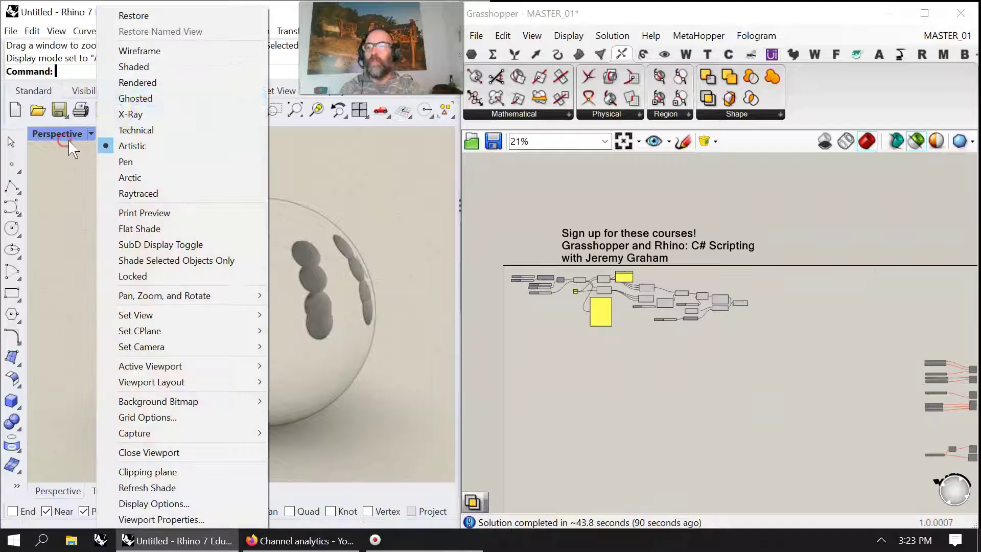
double_click(44, 137)
right_click(42, 135)
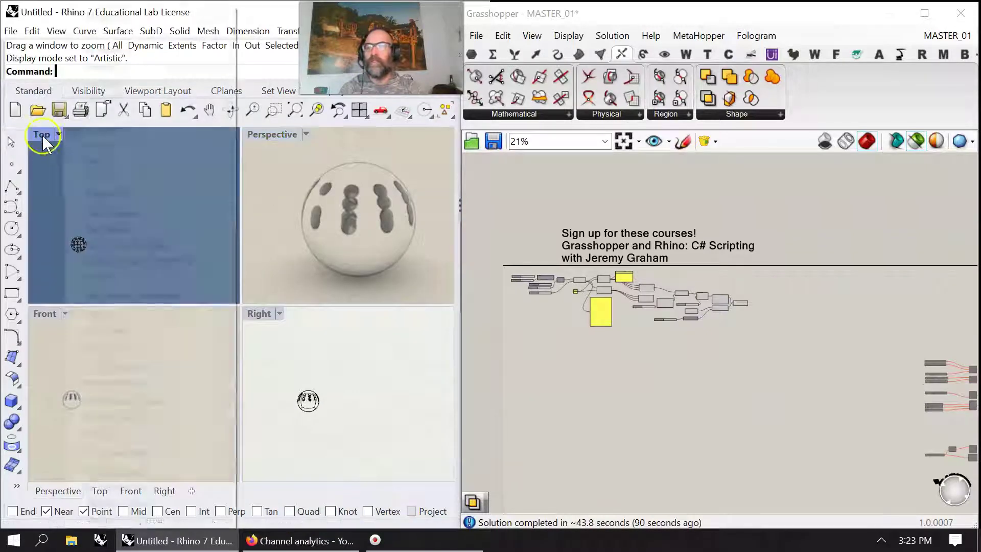
left_click(100, 146)
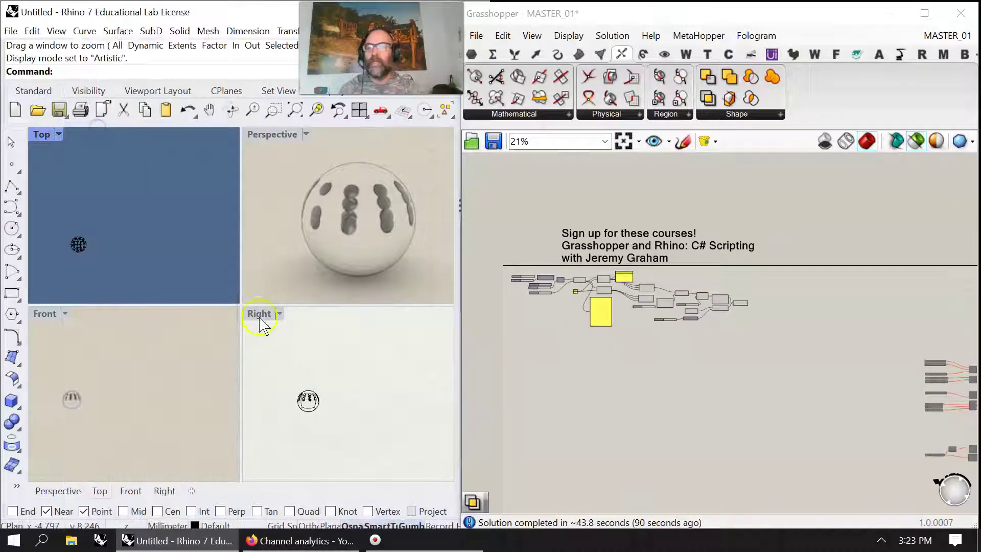
left_click(123, 356)
left_click(290, 233)
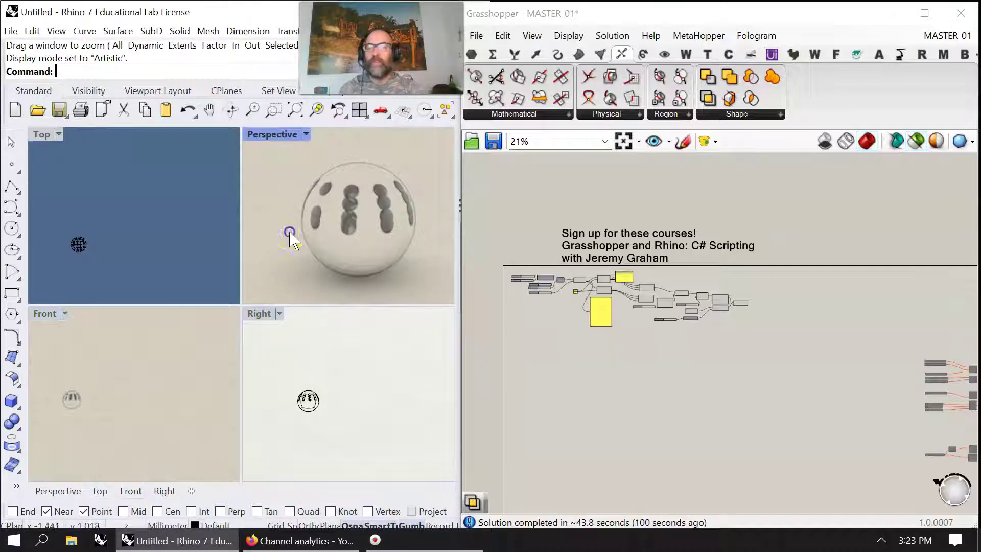
right_click(274, 139)
key("Escape")
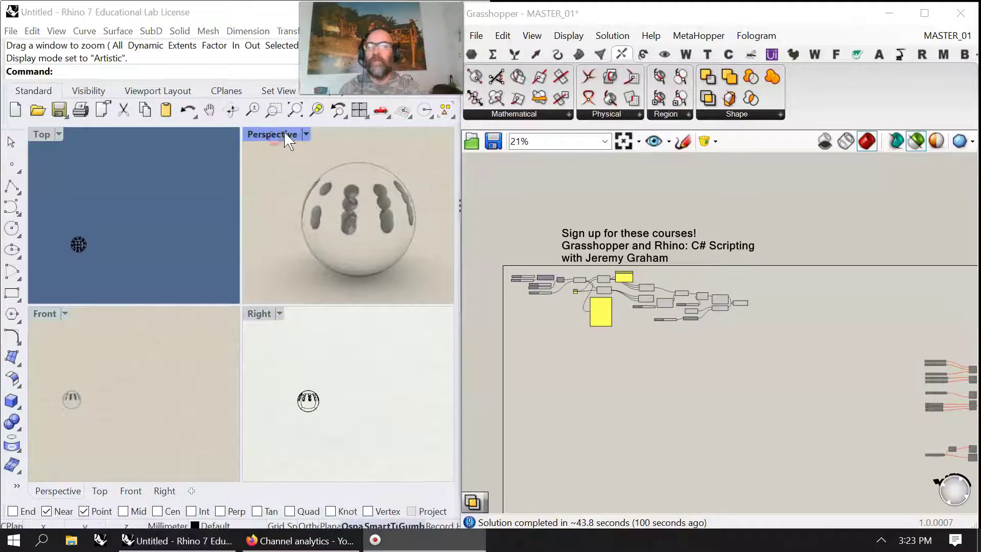
left_click(274, 137)
left_click(286, 135)
left_click_drag(280, 223, 277, 261)
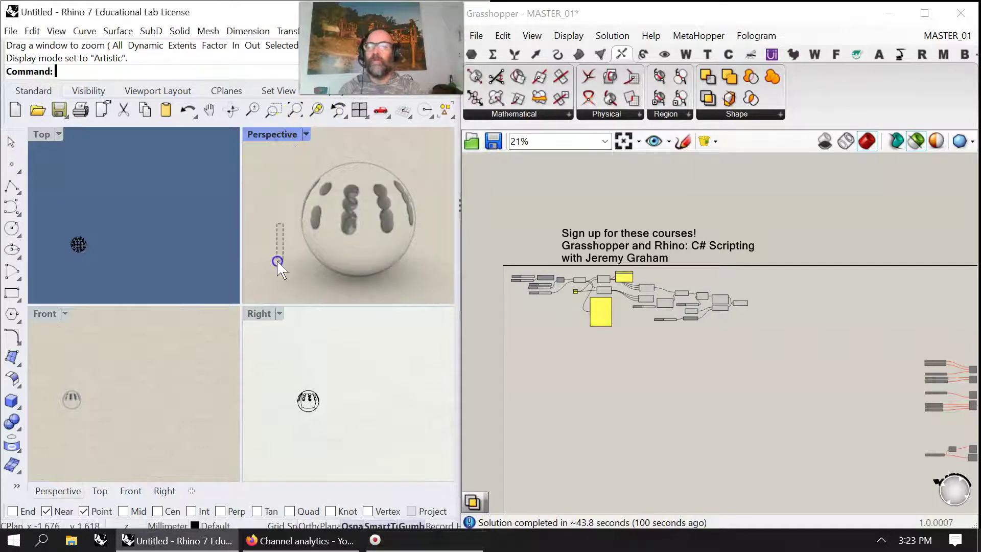
right_click(273, 210)
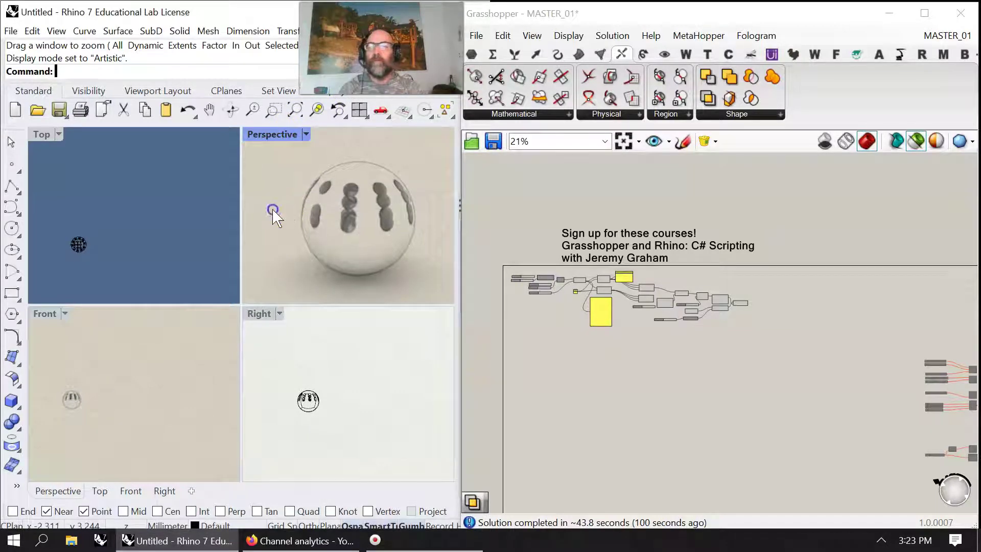
left_click(261, 138)
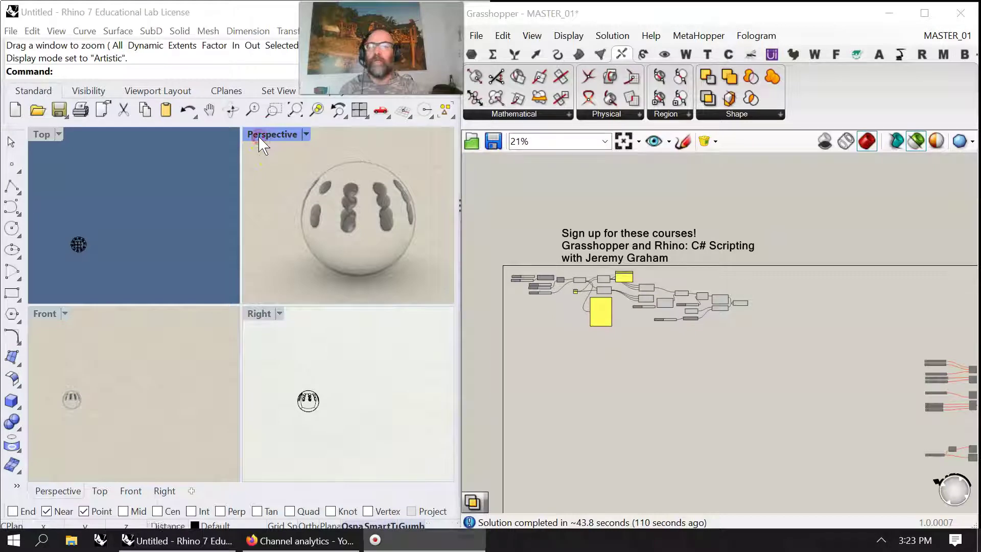
- Group all components of the flower definition that cuts the sphere
scroll(587, 332, "up", 5)
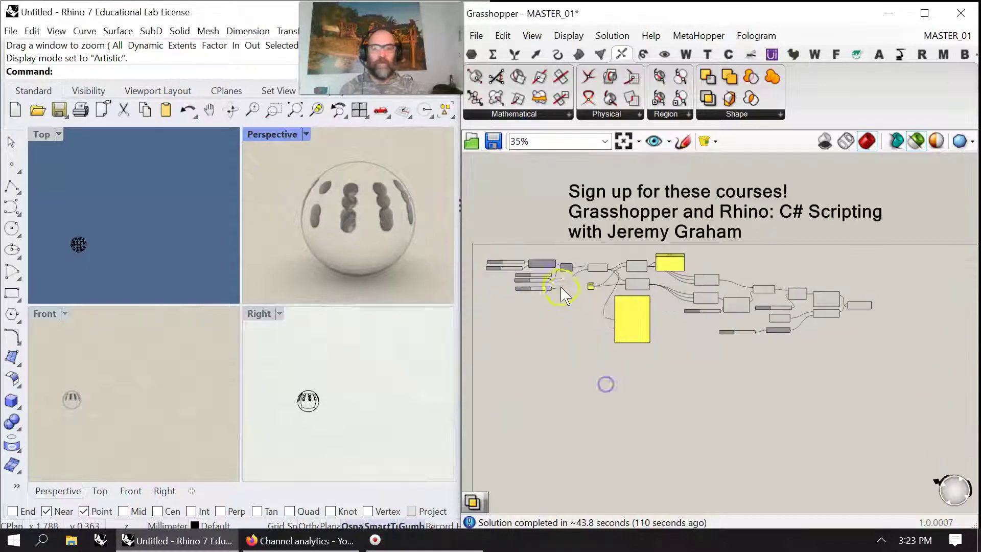
scroll(597, 313, "down", 6)
left_click_drag(813, 373, 496, 264)
right_click(496, 265)
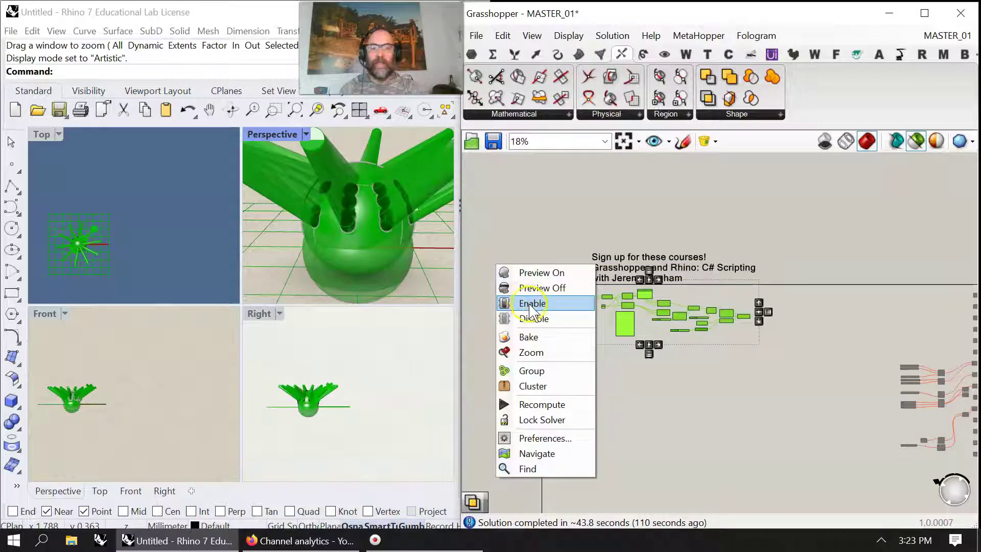
left_click(529, 370)
- Colour the flower definition's group cyan with R 0, G 255, B 255 and lower its opacity
right_click(583, 319)
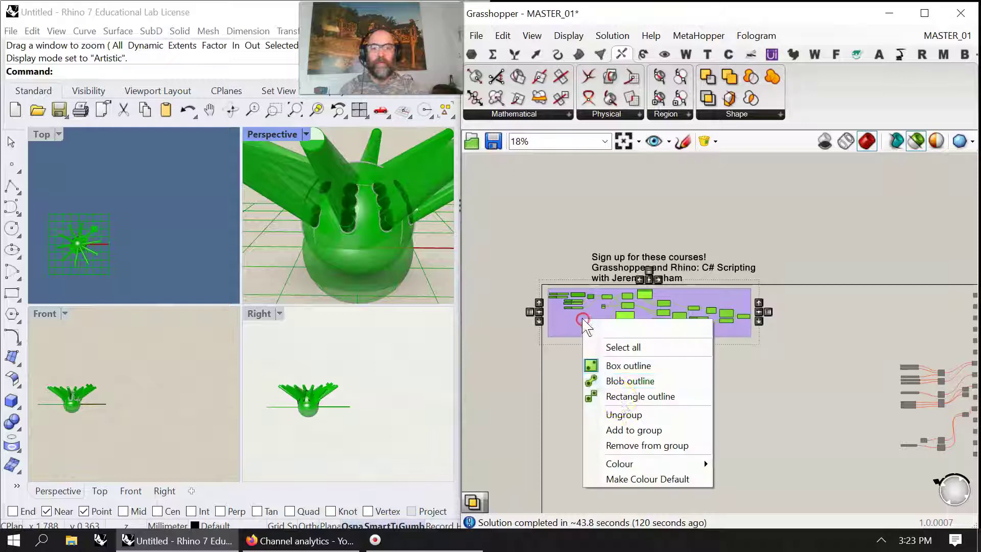
mouse_move(676, 465)
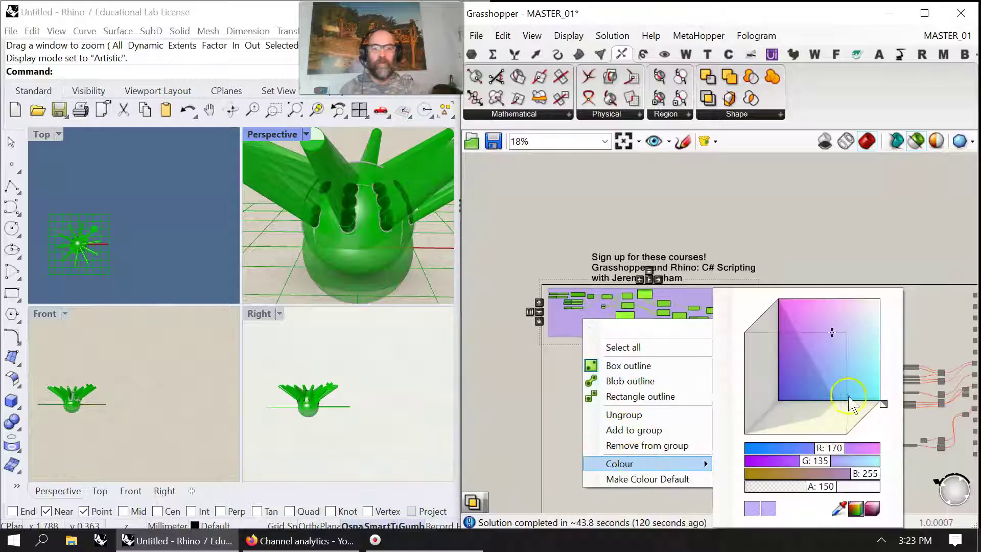
left_click_drag(854, 404, 897, 416)
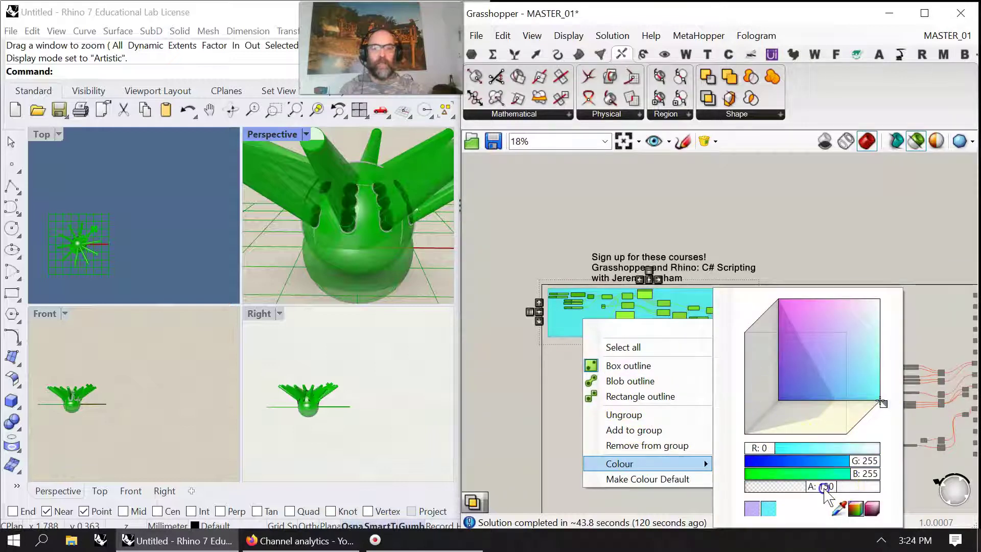
left_click_drag(824, 488, 779, 491)
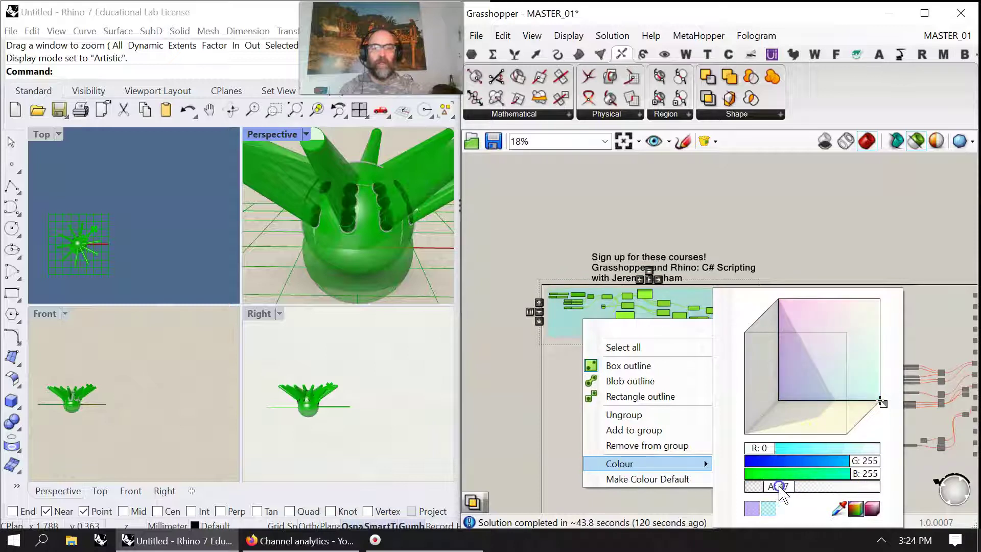
left_click(793, 205)
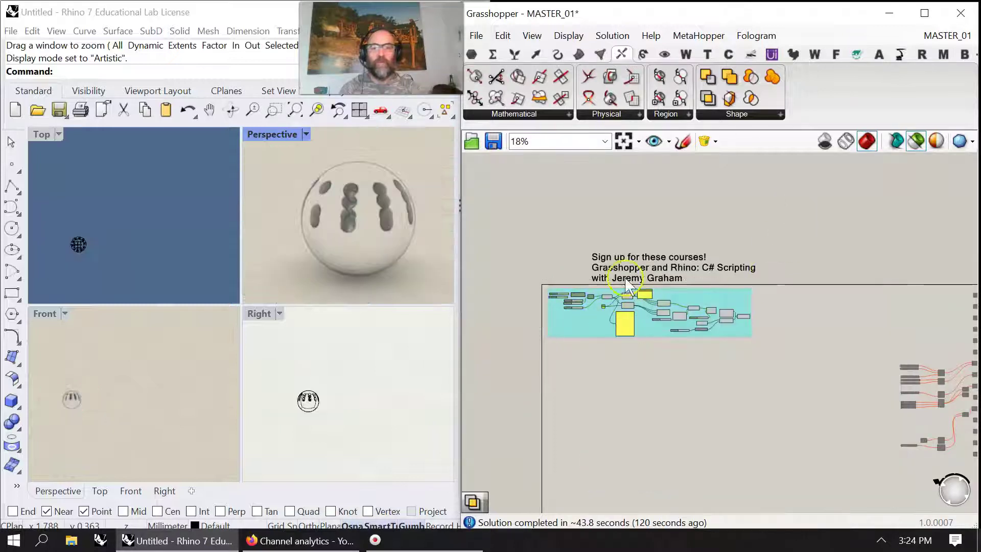
- Shift the course sign-up title to line up with the start of the flower group, and select the perforated sphere
mouse_move(632, 280)
left_mouse_down()
mouse_move(581, 275)
mouse_move(594, 276)
left_mouse_up()
left_click(365, 230)
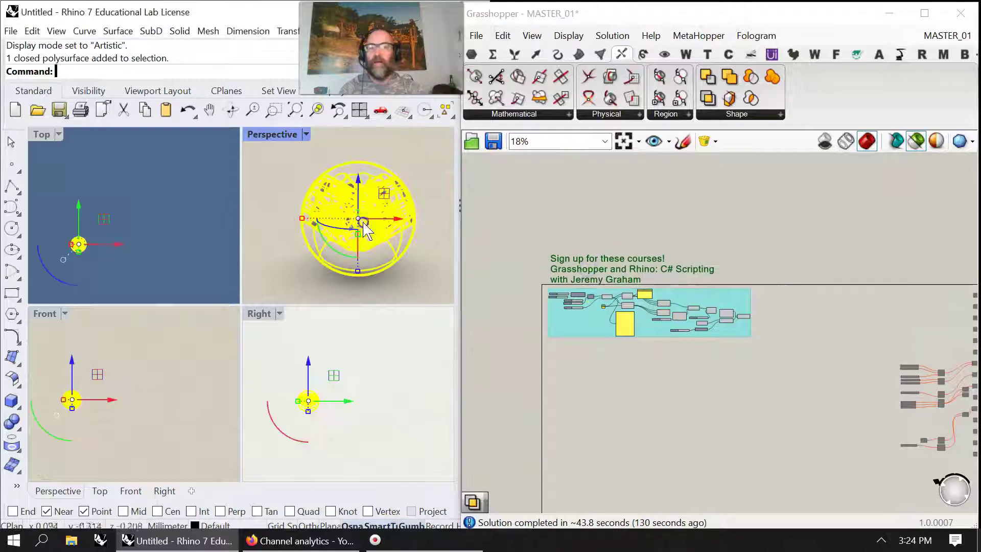
double_click(273, 135)
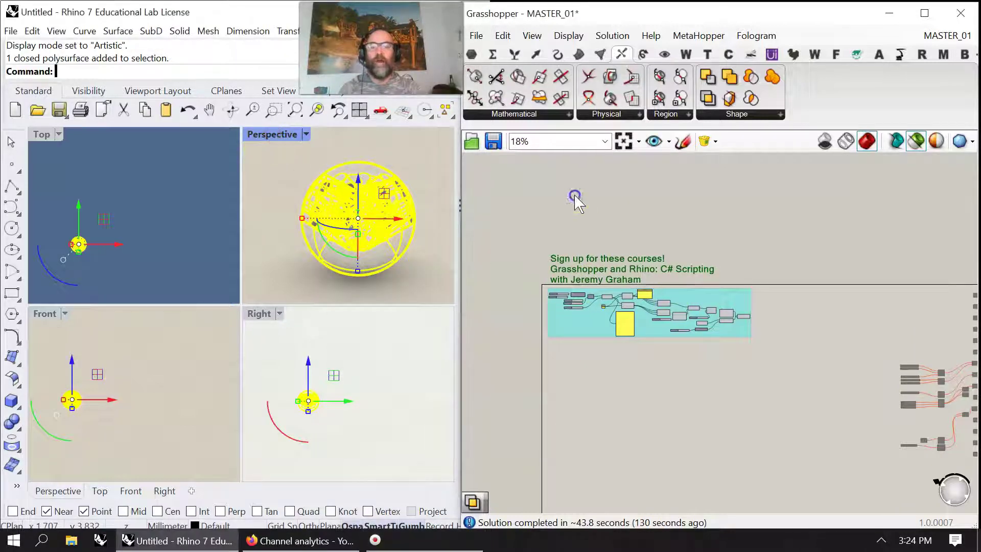
- Delete the blank line above range.Add(num) in the flower definition's C# script and close the script editor
scroll(759, 356, "down", 3)
left_click_drag(841, 409, 628, 212)
middle_click(648, 231)
right_click_drag(622, 350, 689, 413)
scroll(631, 368, "up", 8)
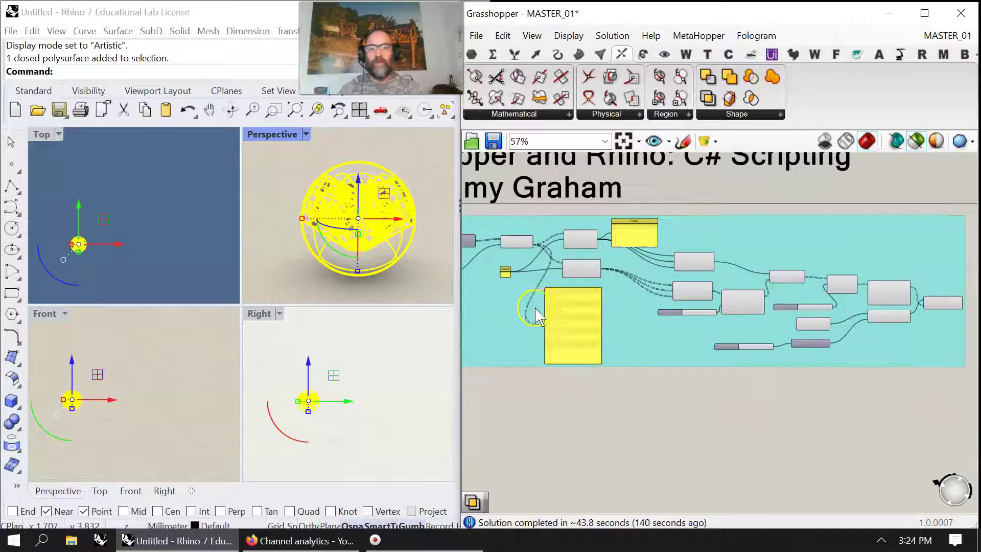
scroll(691, 301, "up", 6)
right_click_drag(504, 286, 768, 291)
double_click(785, 253)
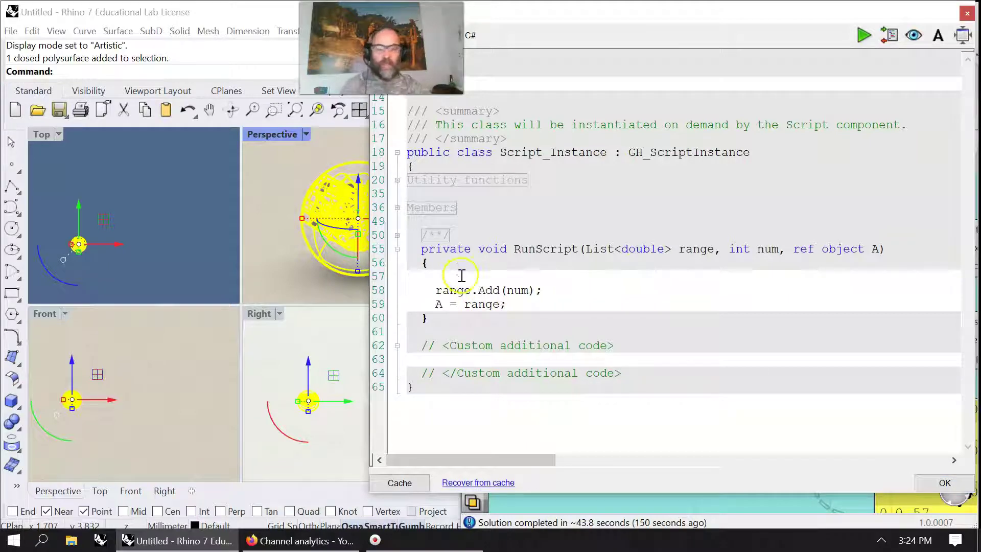
left_click_drag(436, 295, 383, 277)
key("BackSpace")
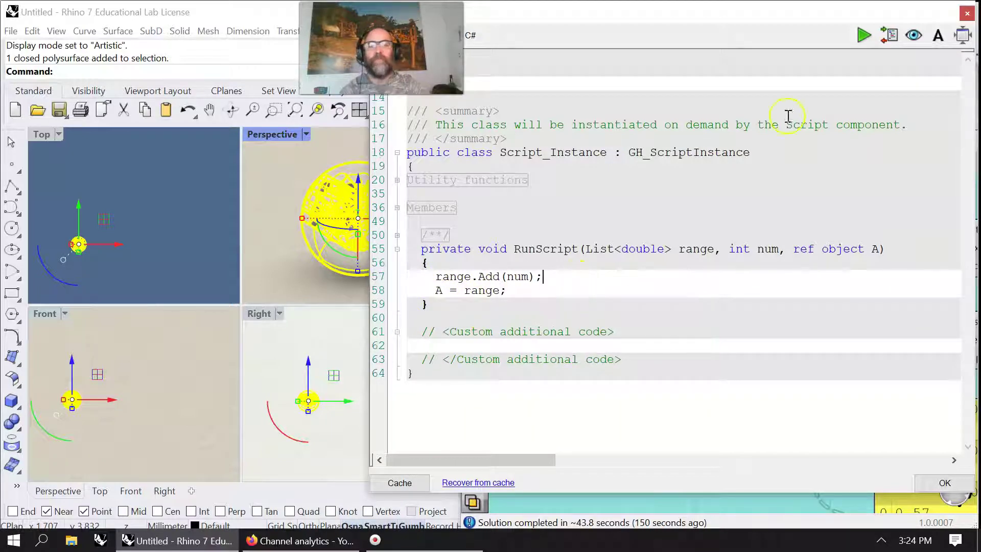
left_click(966, 13)
- Deselect the sphere and examine its cut holes up close in the Perspective, Right, Front and Top viewports
scroll(669, 322, "down", 4)
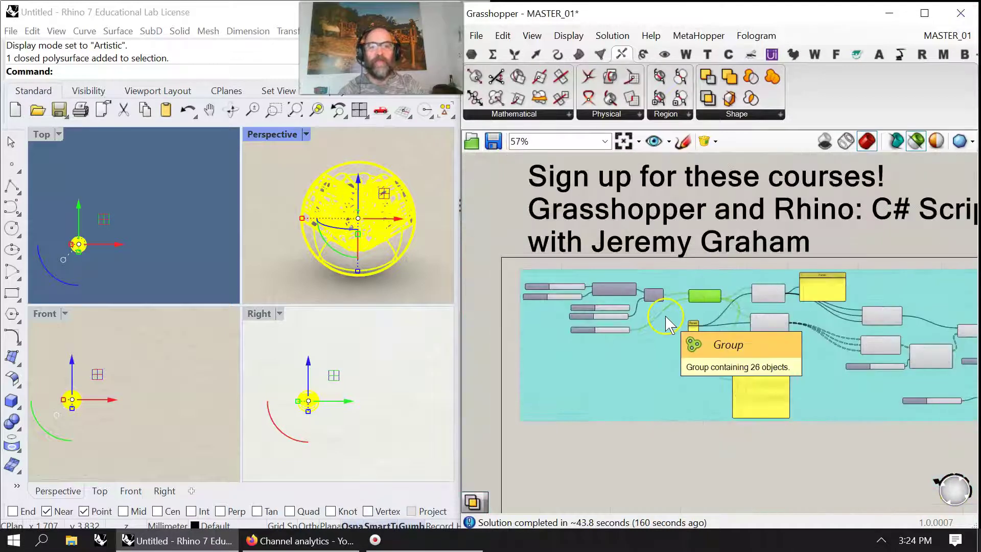
left_click(428, 267)
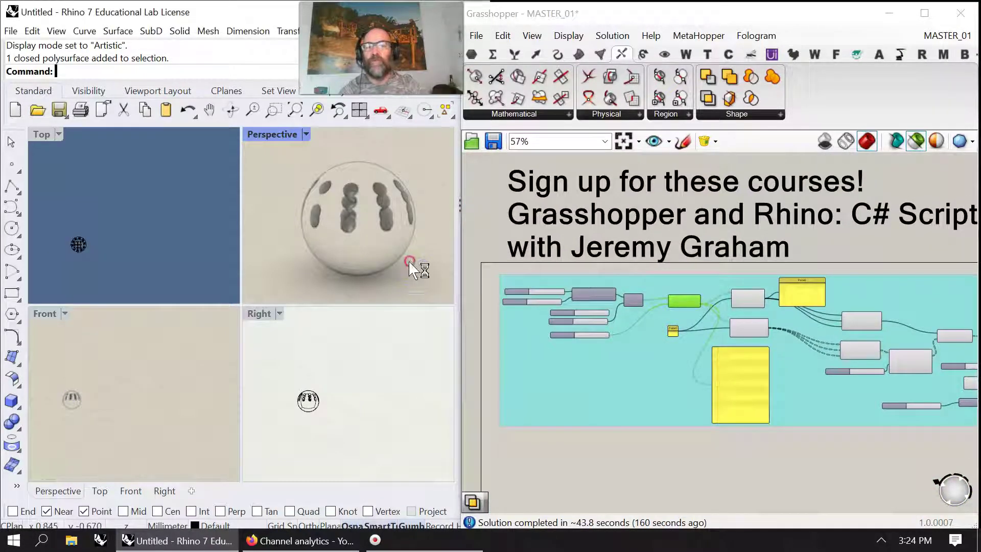
right_click_drag(407, 263, 270, 265)
left_click(323, 420)
scroll(324, 426, "up", 8)
scroll(368, 419, "down", 2)
mouse_move(368, 419)
right_mouse_down()
mouse_move(327, 420)
mouse_move(356, 406)
right_mouse_up()
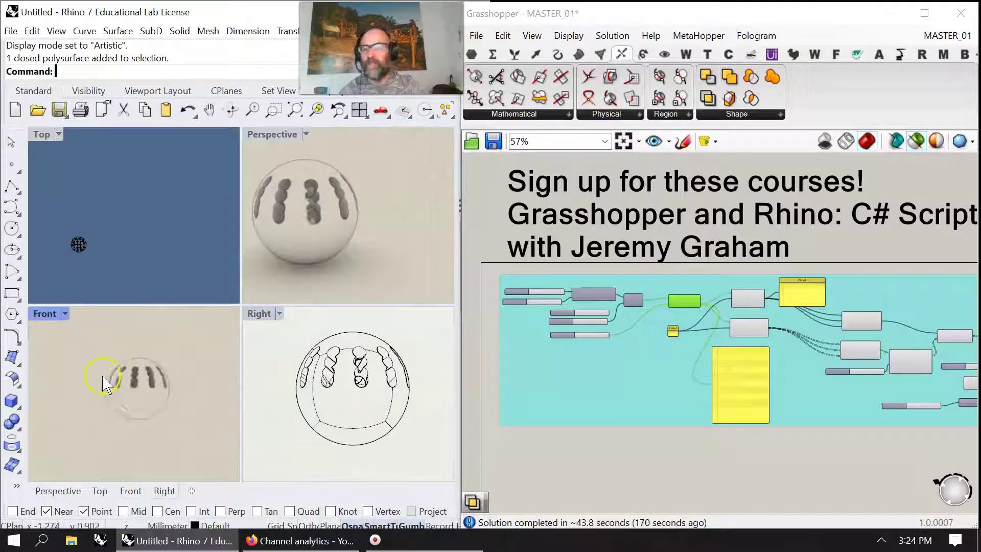
scroll(149, 390, "up", 8)
right_click_drag(154, 444, 177, 430)
scroll(149, 370, "down", 3)
scroll(77, 197, "up", 10)
scroll(105, 212, "up", 5)
scroll(194, 284, "down", 8)
right_click_drag(156, 219, 155, 217)
- Switch the Perspective viewport to a rendered display and assign the yellow Paint material to the perforated sphere
left_click(262, 134)
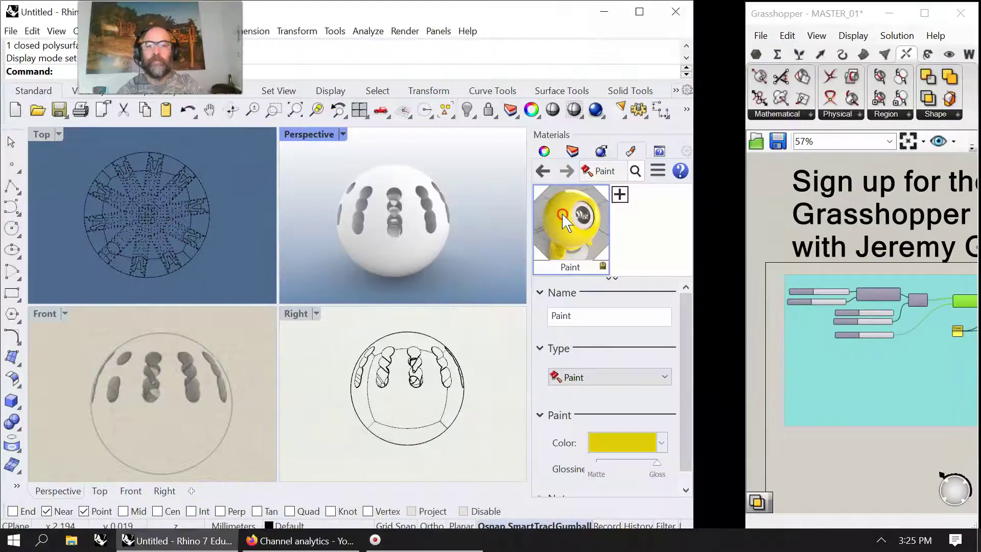
right_click(567, 225)
left_click(583, 23)
left_click(400, 246)
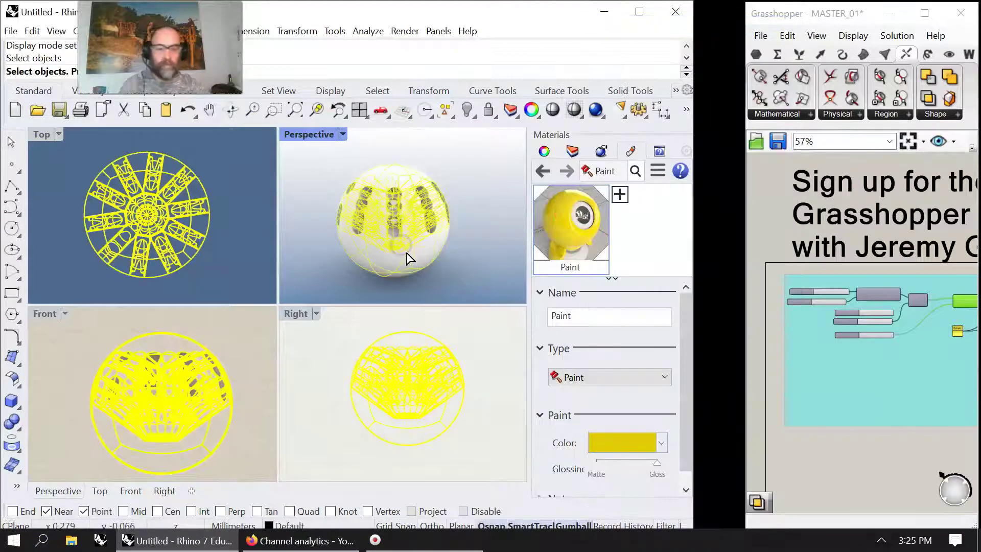
right_click(407, 253)
mouse_move(373, 258)
right_mouse_down()
mouse_move(387, 248)
mouse_move(409, 254)
right_mouse_up()
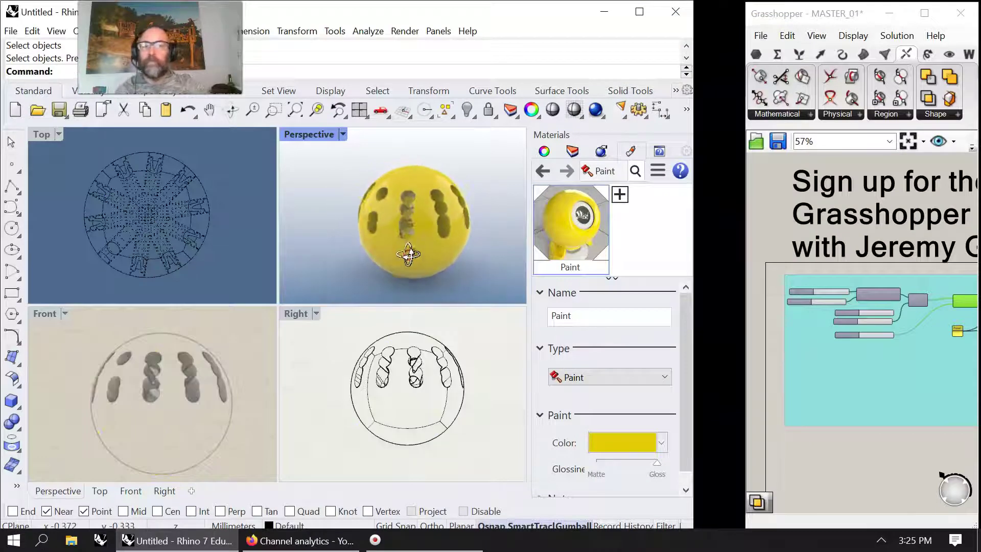
- Maximize the Perspective viewport around the whole sphere and start a Turntable rotation at speed 17
double_click(309, 135)
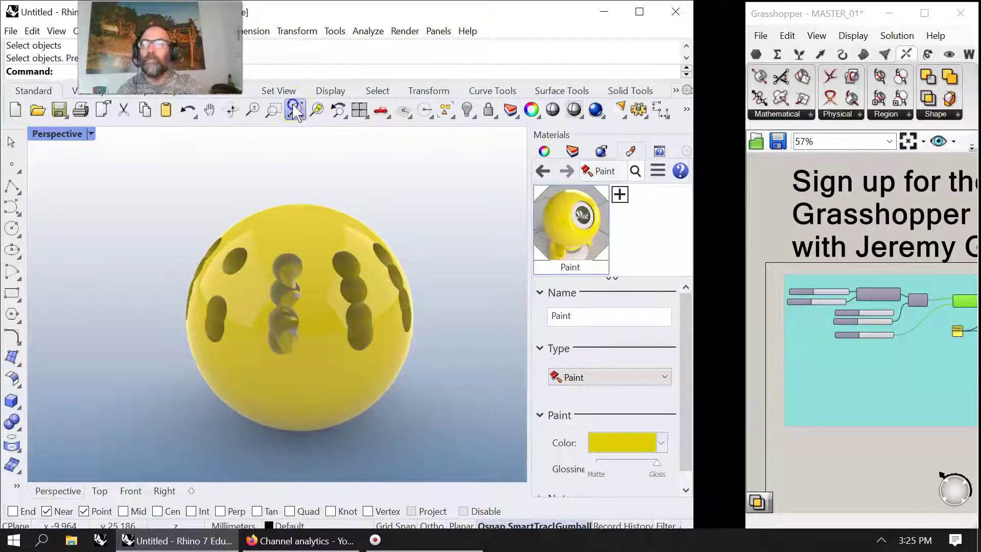
left_click(295, 110)
scroll(279, 296, "up", 5)
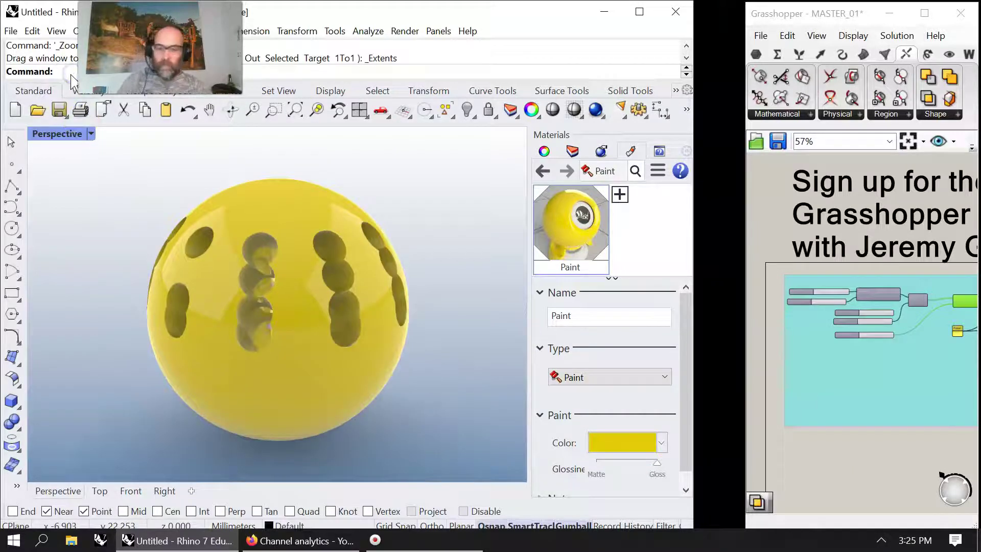
left_click(77, 99)
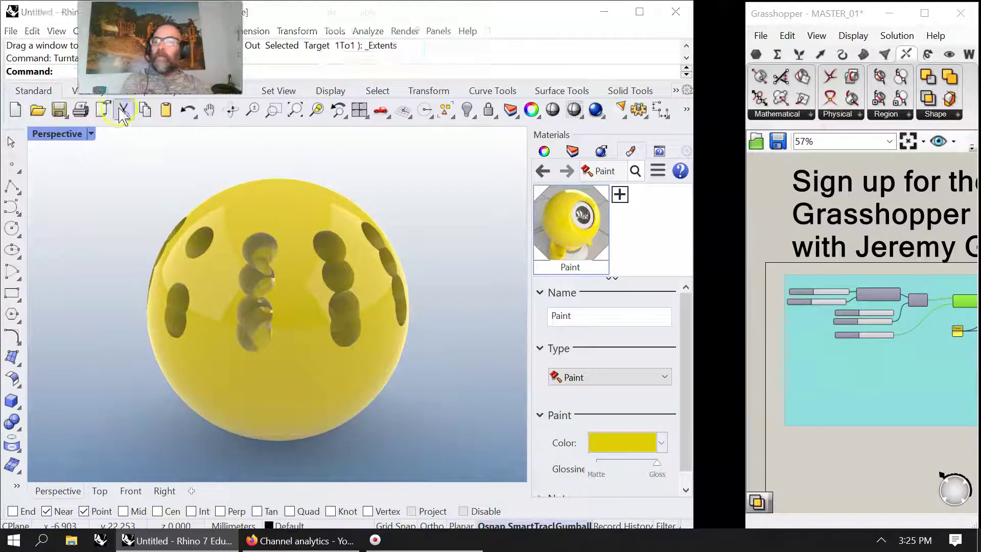
mouse_move(427, 49)
left_mouse_down()
mouse_move(438, 50)
mouse_move(429, 49)
left_mouse_up()
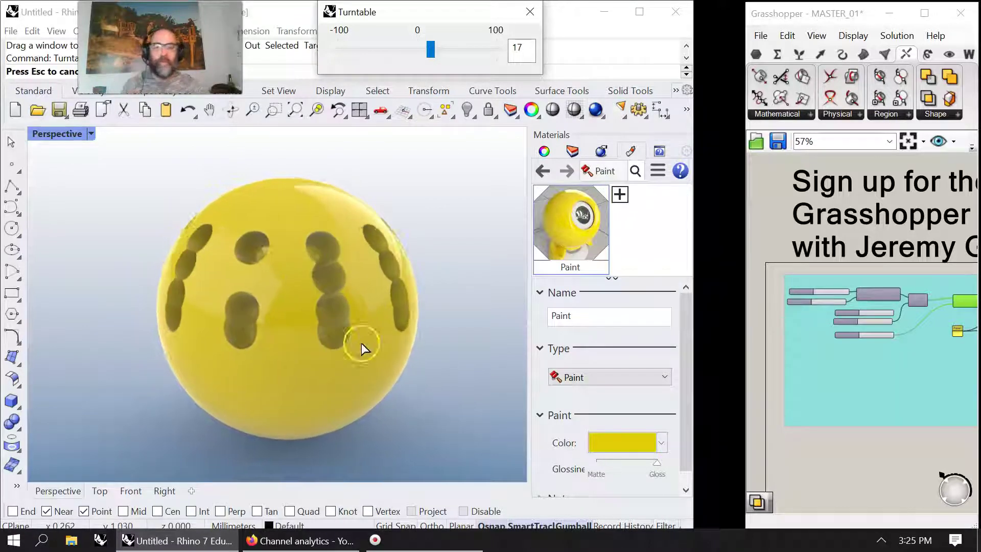
- Widen the Grasshopper window and frame the entire flower group with its title beside the rotating sphere
left_click_drag(745, 266, 527, 241)
scroll(603, 397, "down", 3)
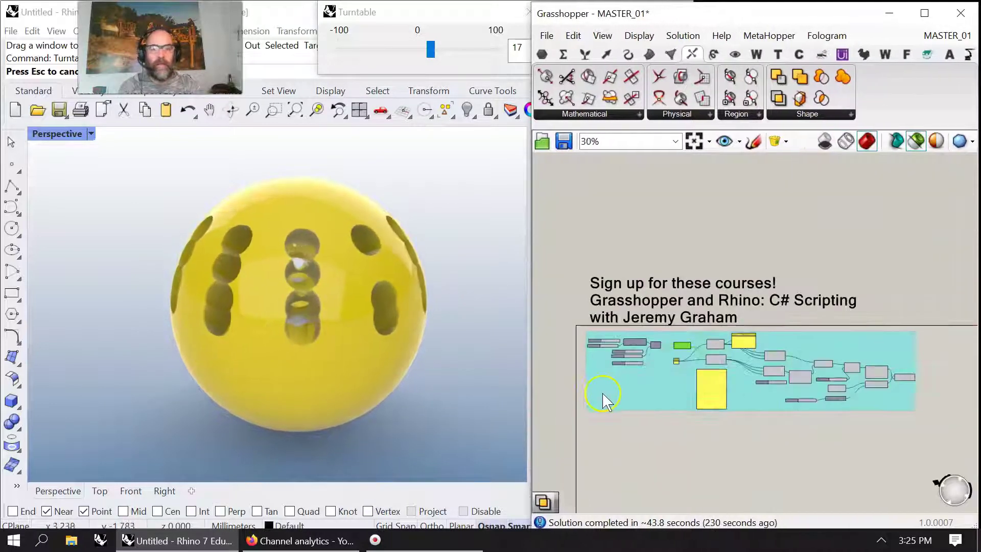
right_click_drag(668, 401, 650, 318)
scroll(677, 348, "up", 1)
scroll(687, 346, "down", 1)
scroll(664, 315, "up", 1)
scroll(667, 319, "down", 1)
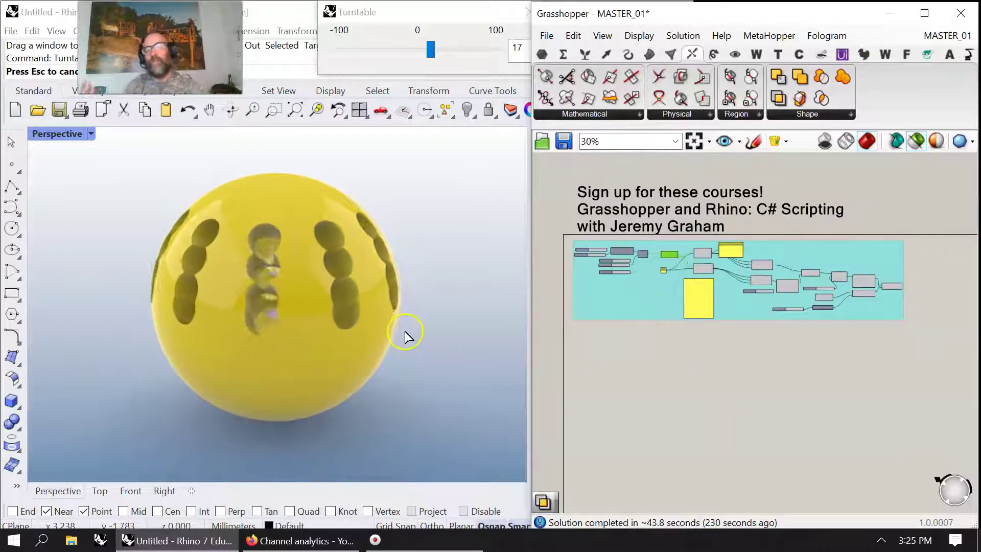
left_click(341, 429)
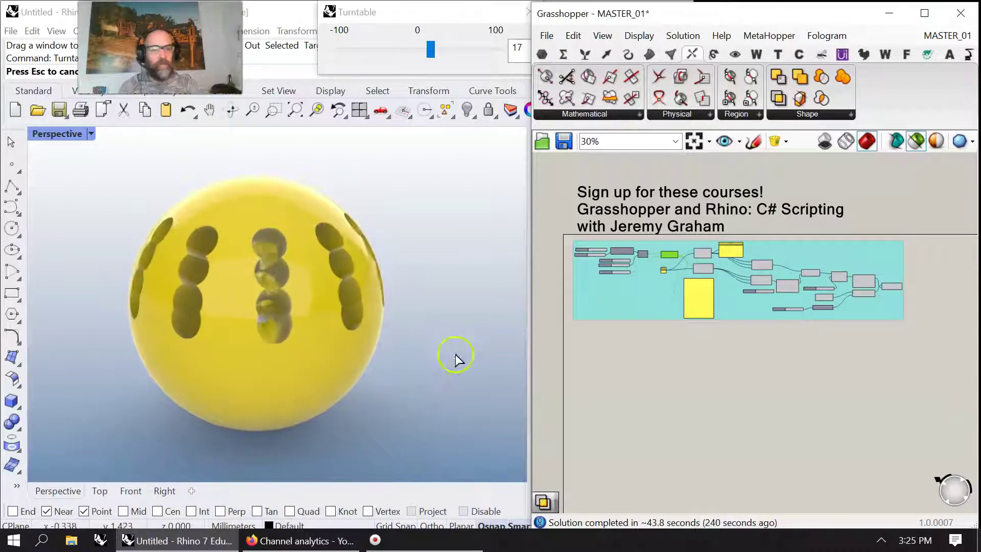
scroll(622, 407, "up", 1)
mouse_move(622, 407)
right_mouse_down()
mouse_move(628, 447)
mouse_move(623, 418)
right_mouse_up()
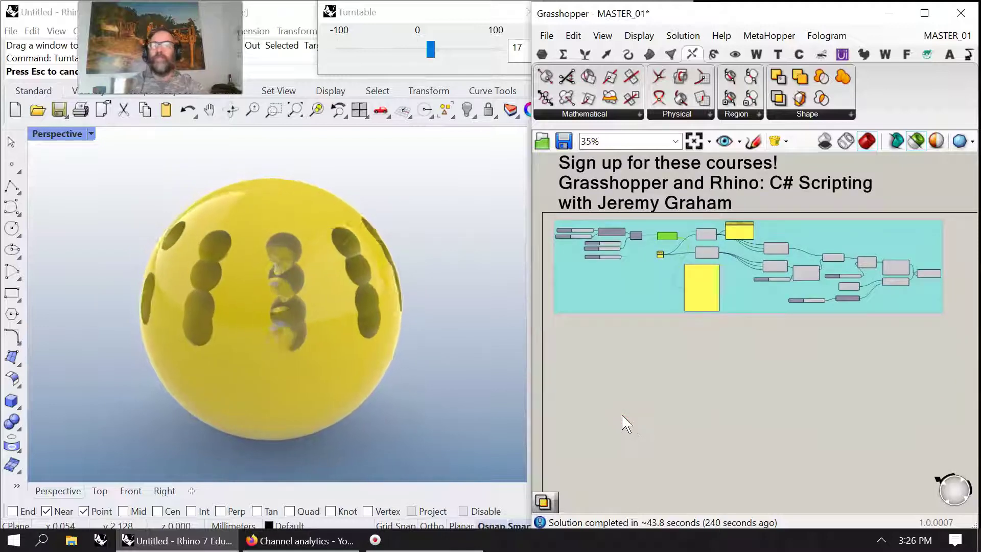
left_click(584, 423)
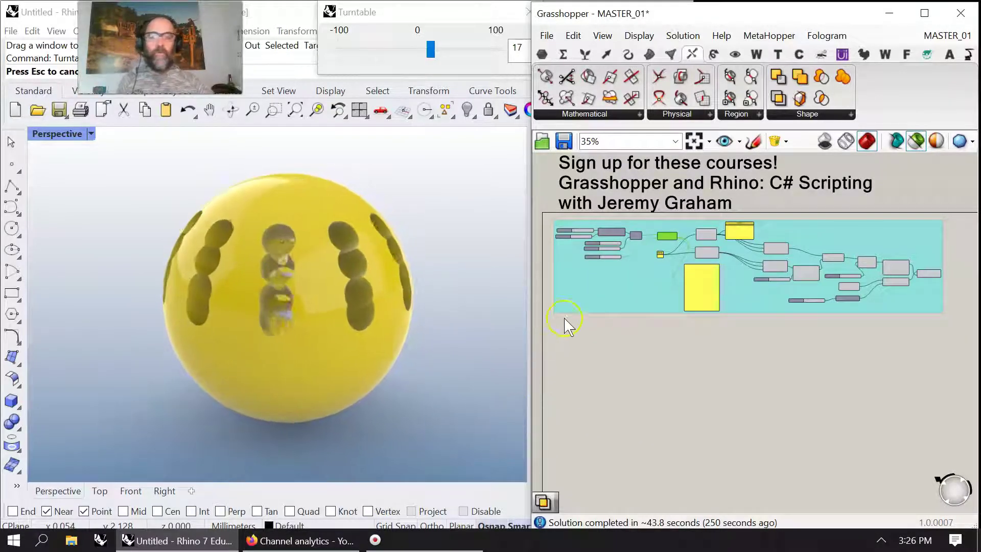
- Move to the large collection of C# script components outside the flower group, select it all and examine its overall layout
right_click_drag(838, 375, 622, 352)
scroll(764, 357, "down", 3)
right_click_drag(705, 368, 550, 332)
left_click(703, 376)
left_click_drag(849, 468, 633, 177)
scroll(704, 284, "up", 3)
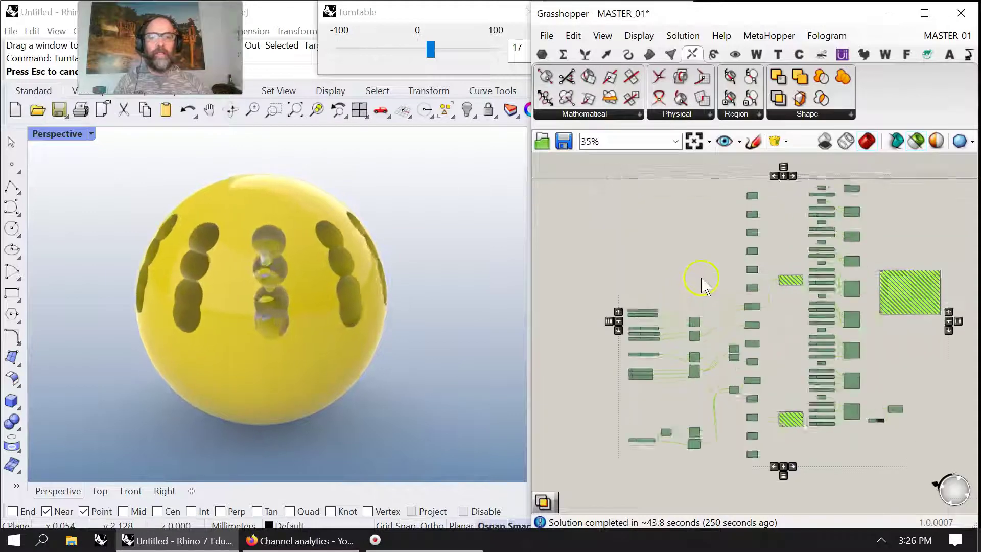
scroll(703, 280, "up", 2)
mouse_move(681, 330)
right_mouse_down()
mouse_move(701, 210)
mouse_move(677, 326)
right_mouse_up()
scroll(692, 307, "down", 1)
scroll(692, 309, "down", 2)
right_click_drag(716, 267, 664, 244)
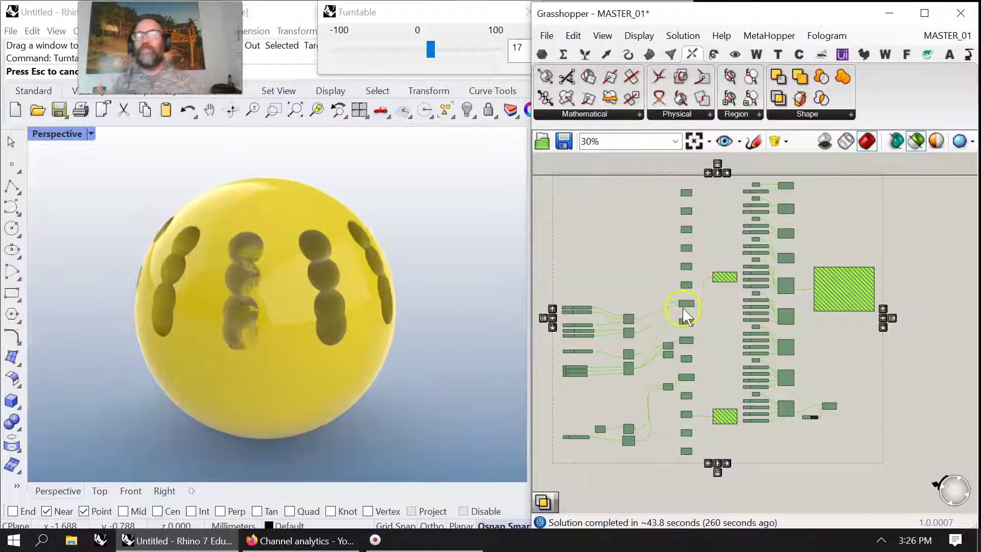
- Examine the column of individual C# script components up close, including those with pointA, point and cube inputs
scroll(709, 322, "up", 10)
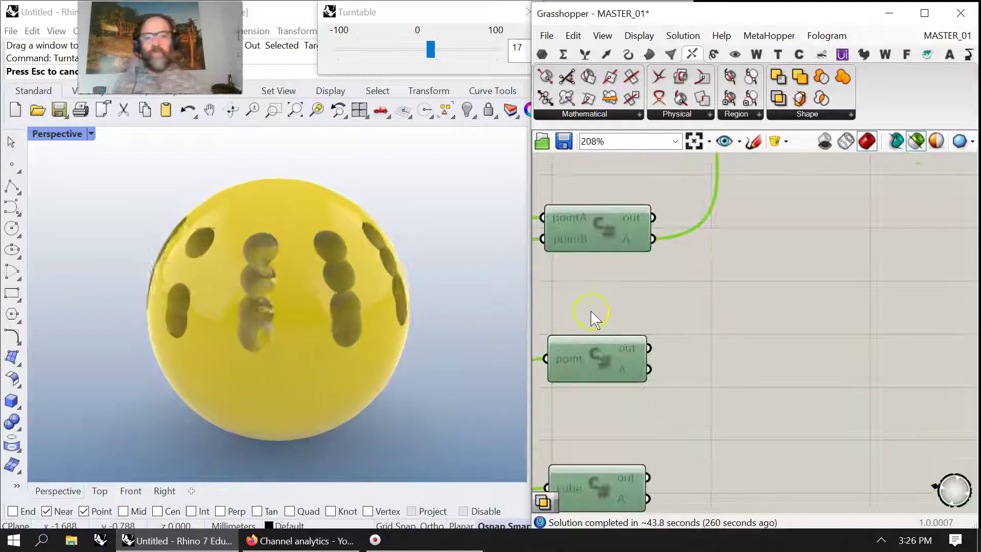
right_click_drag(587, 314, 703, 260)
right_click_drag(696, 407, 690, 285)
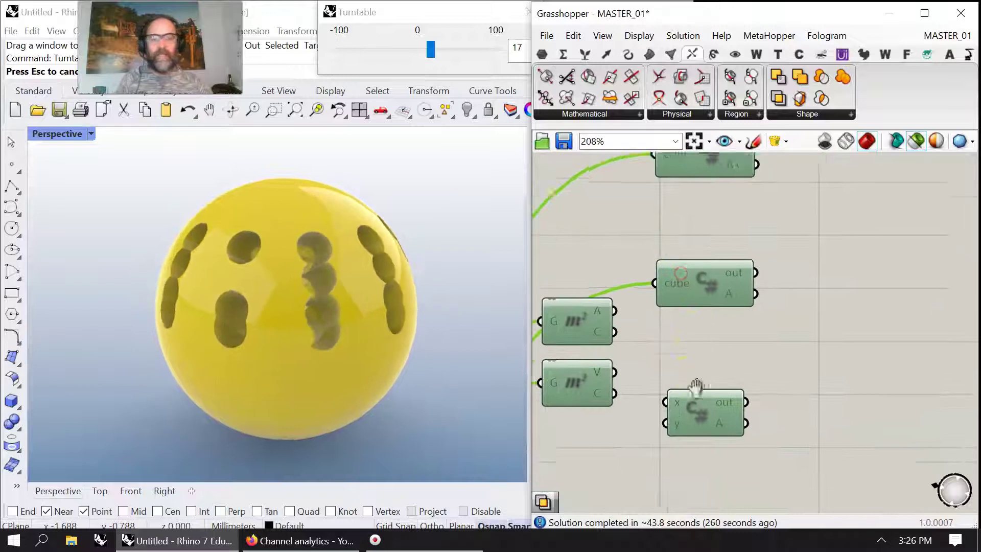
right_click_drag(690, 376, 719, 233)
right_click_drag(714, 414, 721, 250)
right_click_drag(719, 380, 716, 297)
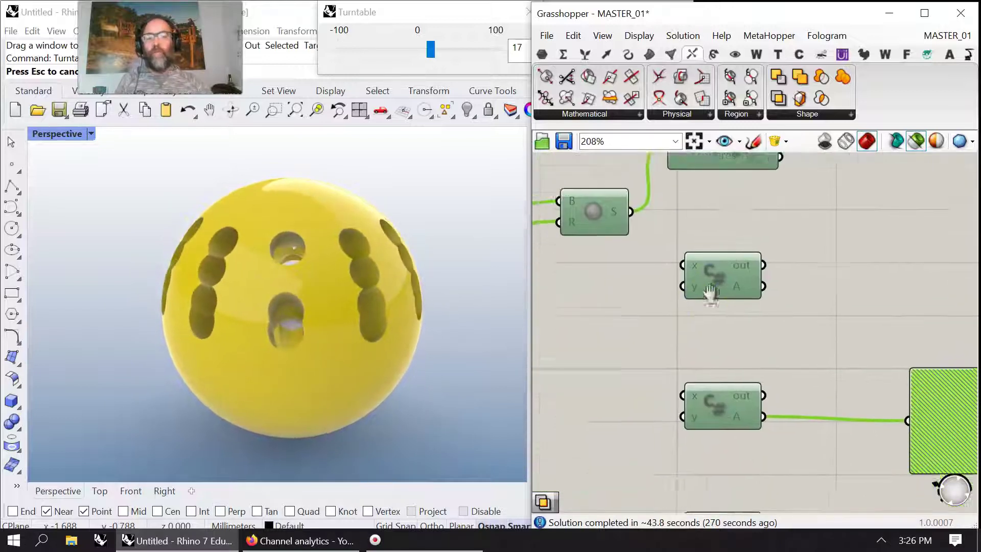
right_click_drag(645, 308, 778, 440)
- Return to the flower group and review the code inside the "Create Range and Append List" C# component
scroll(739, 409, "down", 10)
right_click_drag(634, 322, 918, 371)
scroll(590, 315, "up", 12)
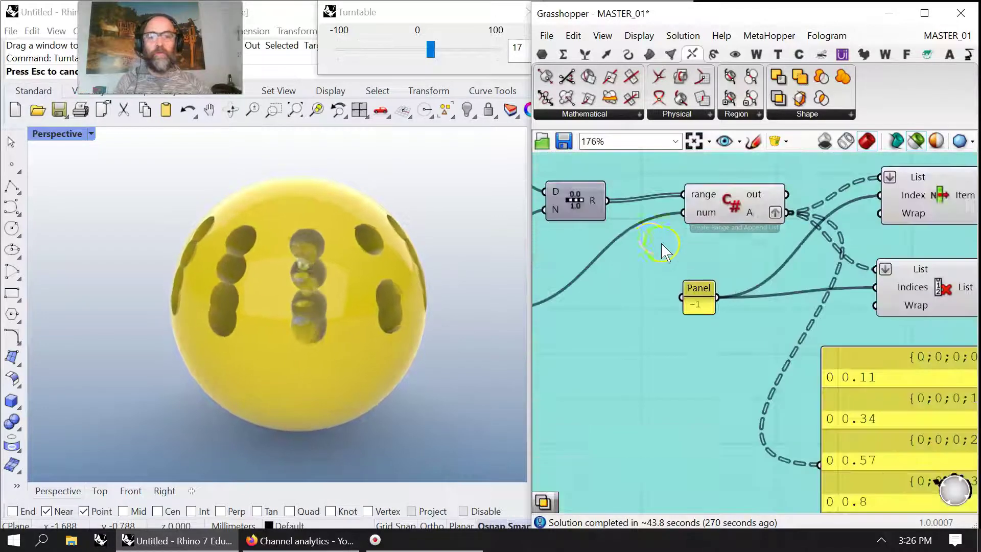
right_click_drag(657, 245, 645, 283)
scroll(646, 281, "up", 2)
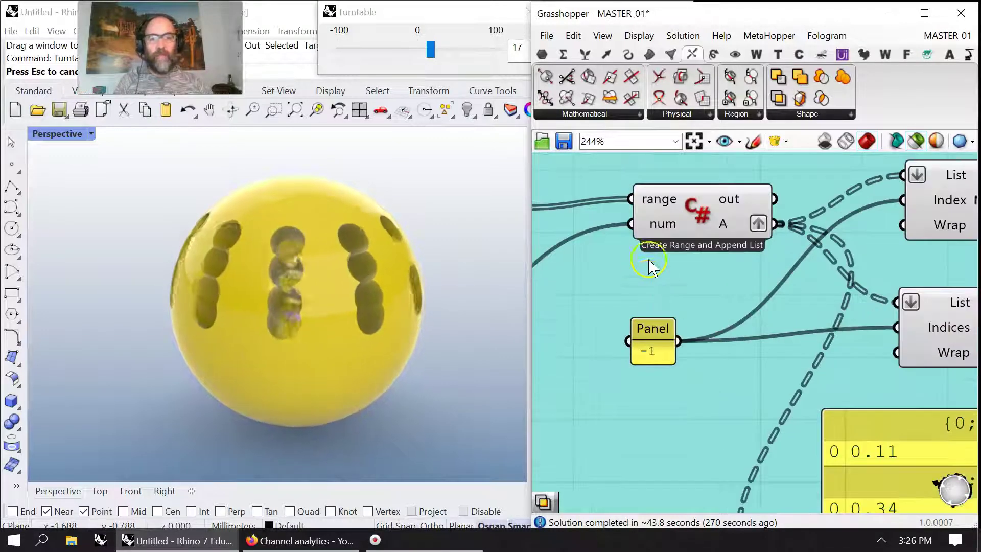
double_click(694, 209)
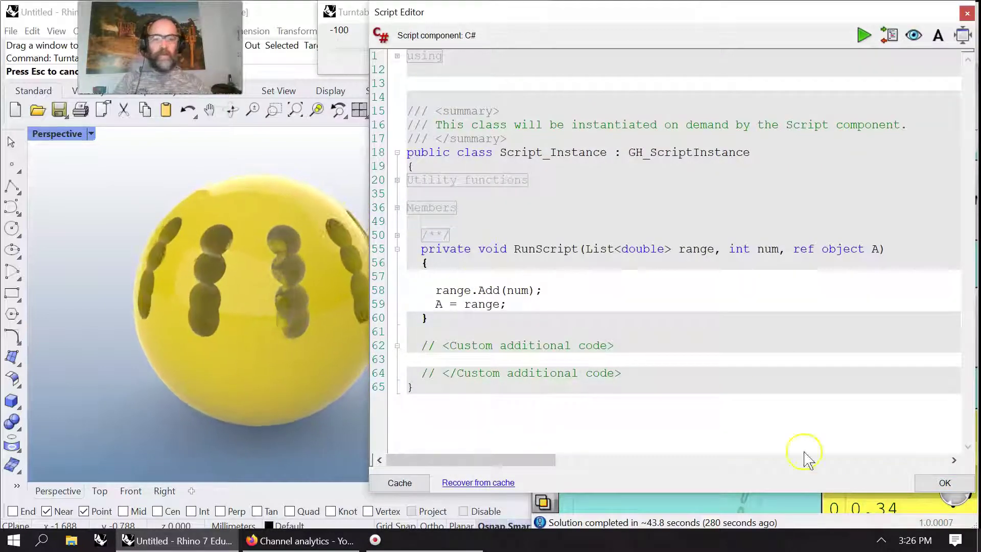
left_click(945, 483)
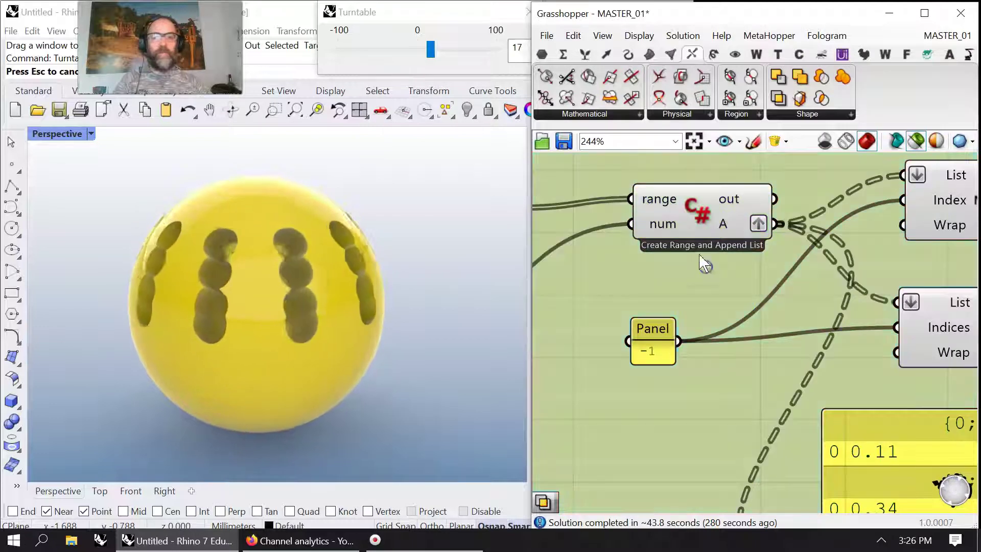
double_click(696, 208)
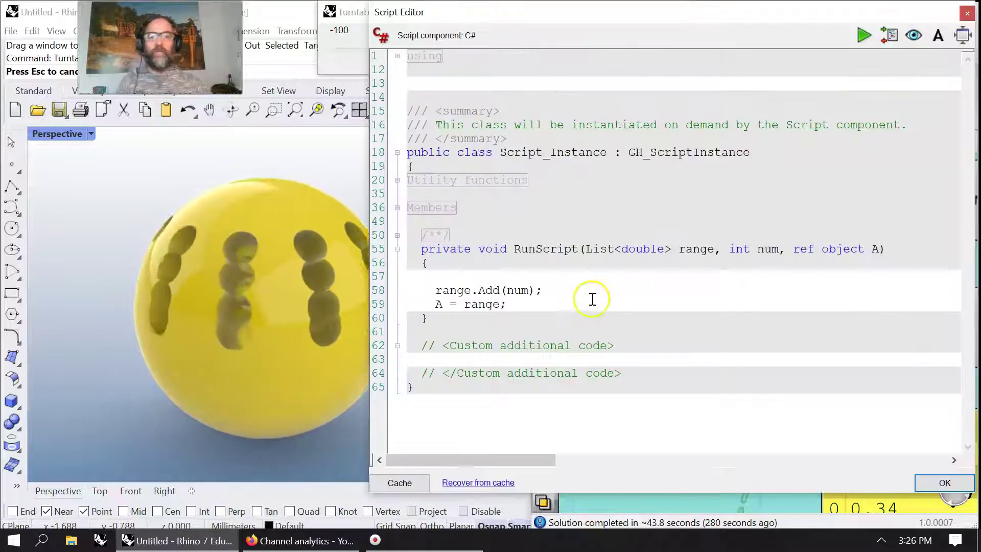
left_click(503, 279)
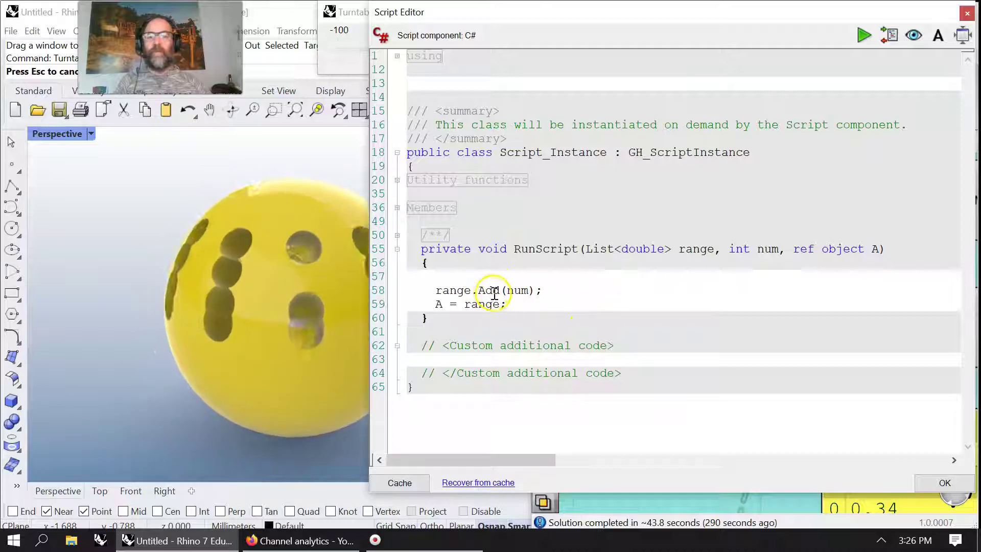
left_click(966, 11)
- Ungroup the turquoise group that surrounds the flower definition
scroll(685, 312, "up", 2)
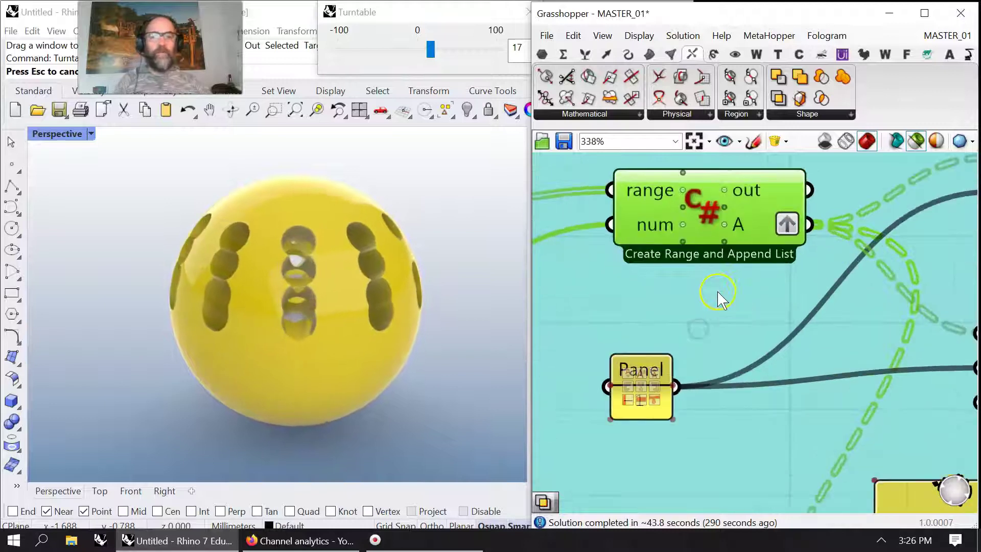
scroll(705, 264, "down", 2)
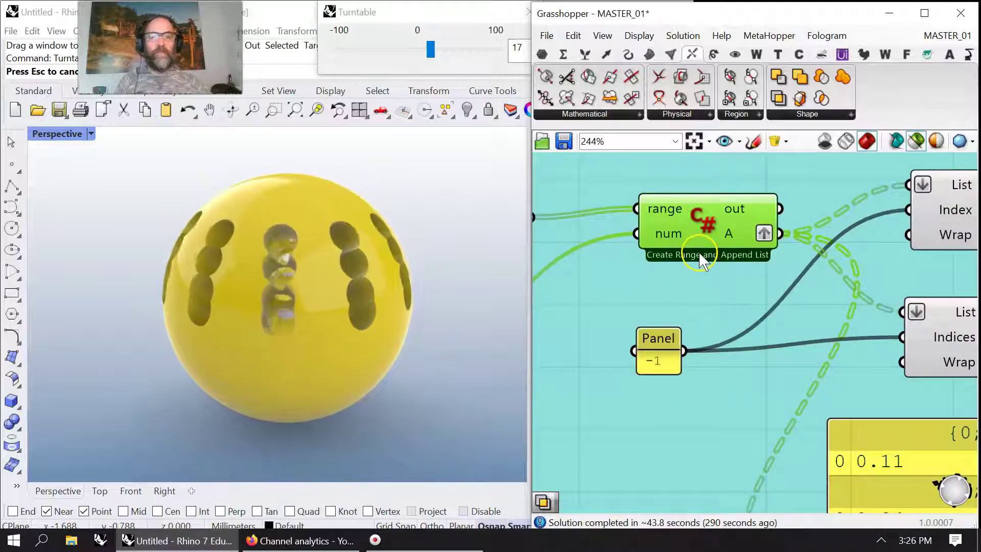
right_click_drag(689, 304, 663, 337)
left_click(689, 377)
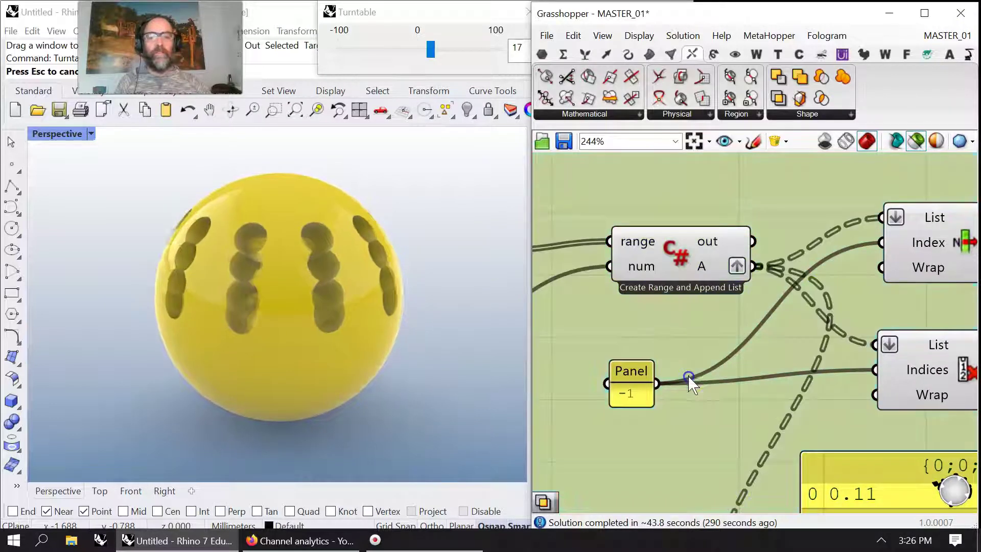
right_click(687, 343)
left_click(715, 431)
- Group the "Create Range and Append List" C# component on its own and name the group "Create Range ...."
left_click(687, 266)
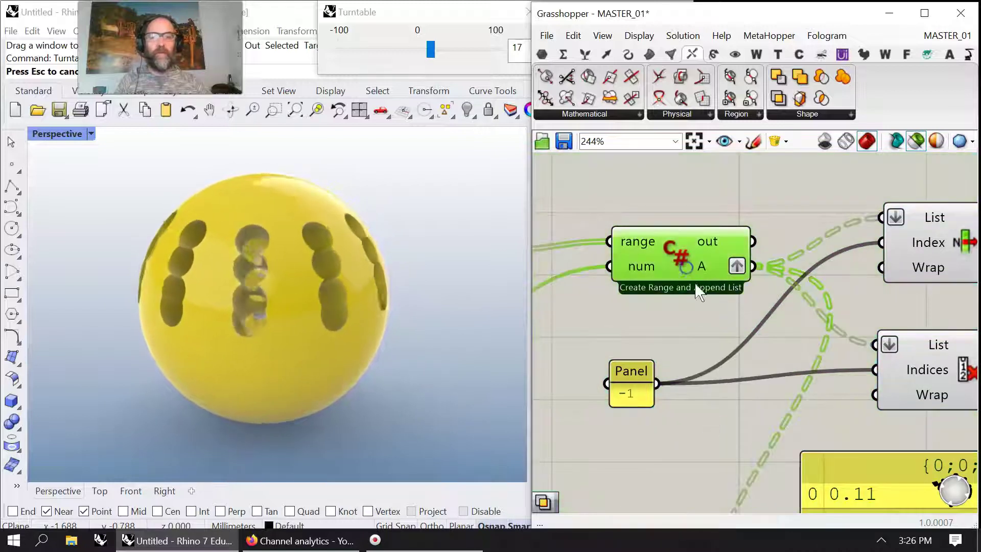
right_click(707, 338)
left_click(740, 420)
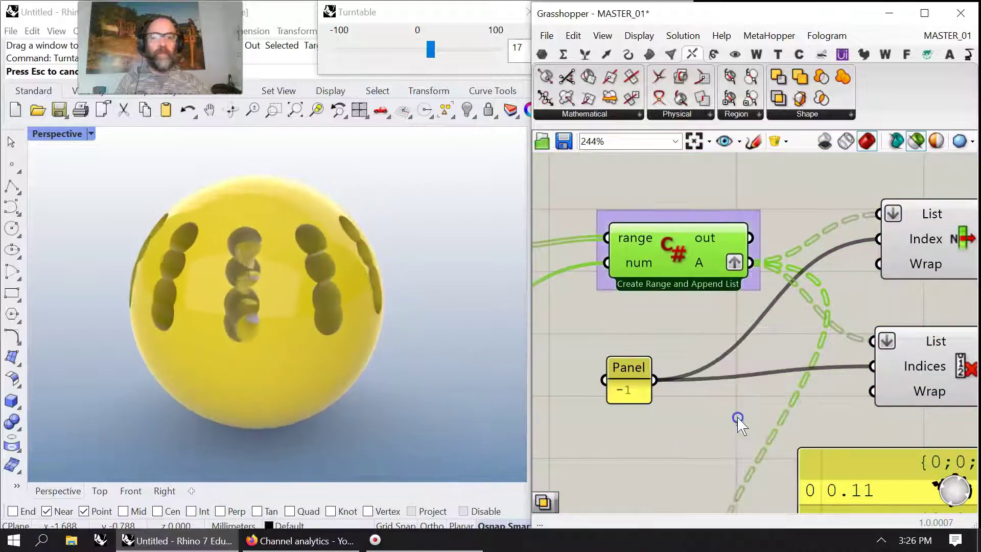
right_click(673, 217)
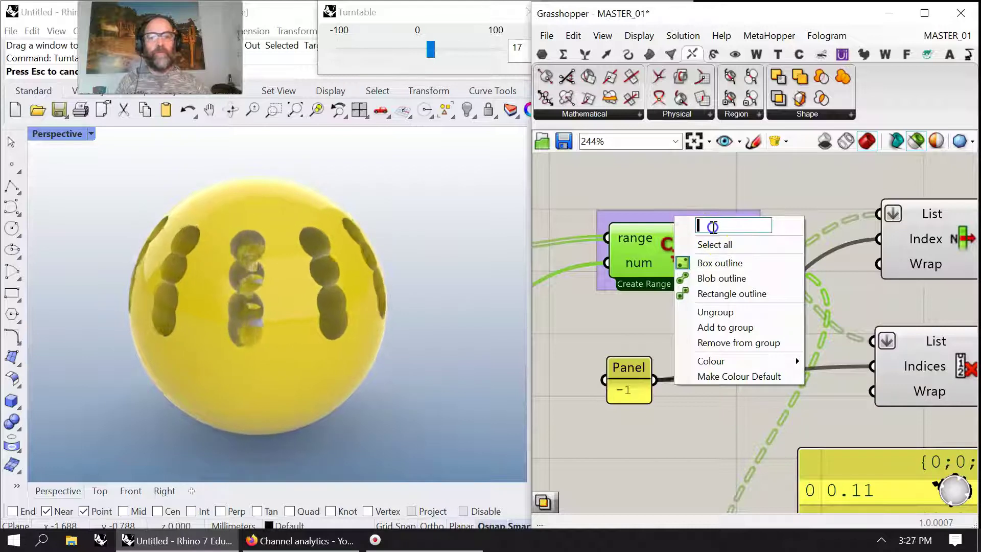
type("Create")
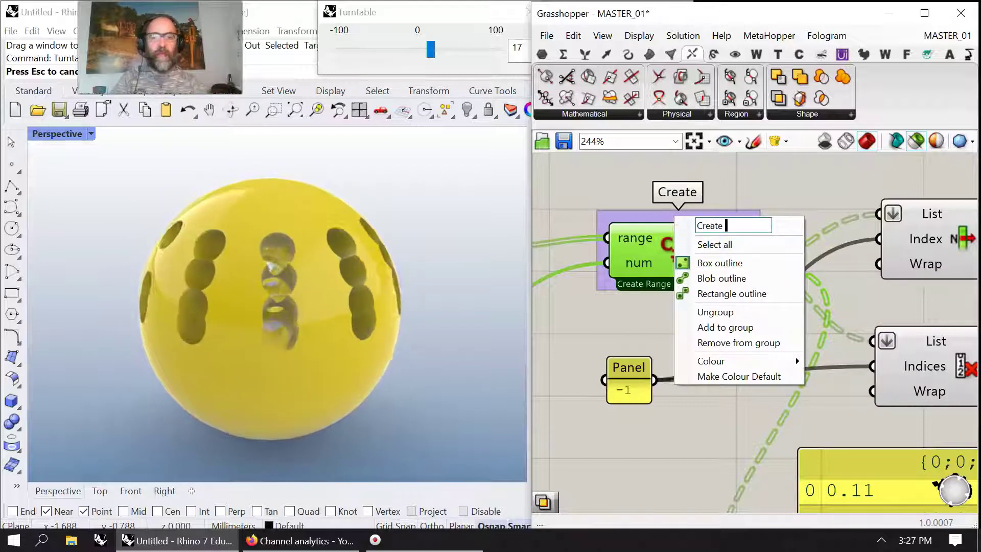
type(" Range ....")
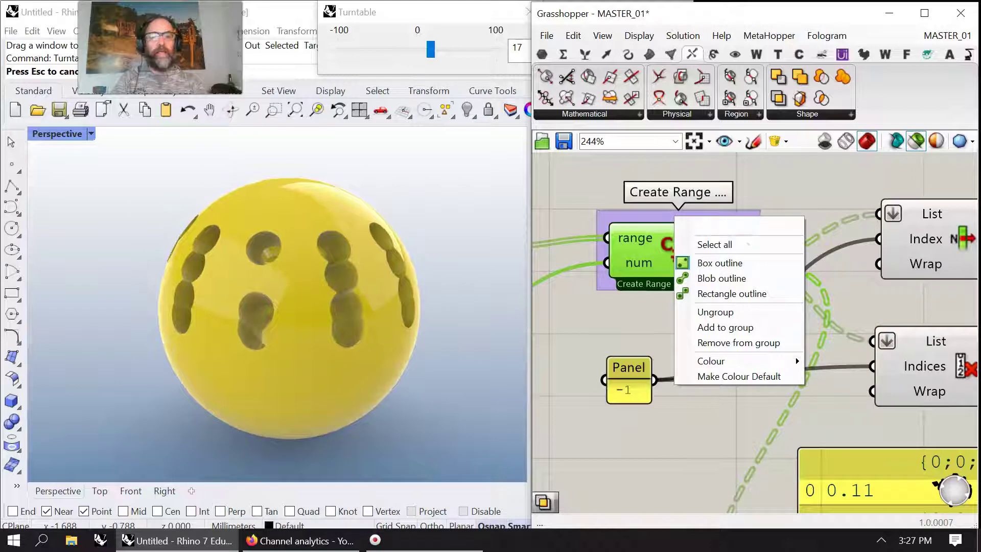
key("Return")
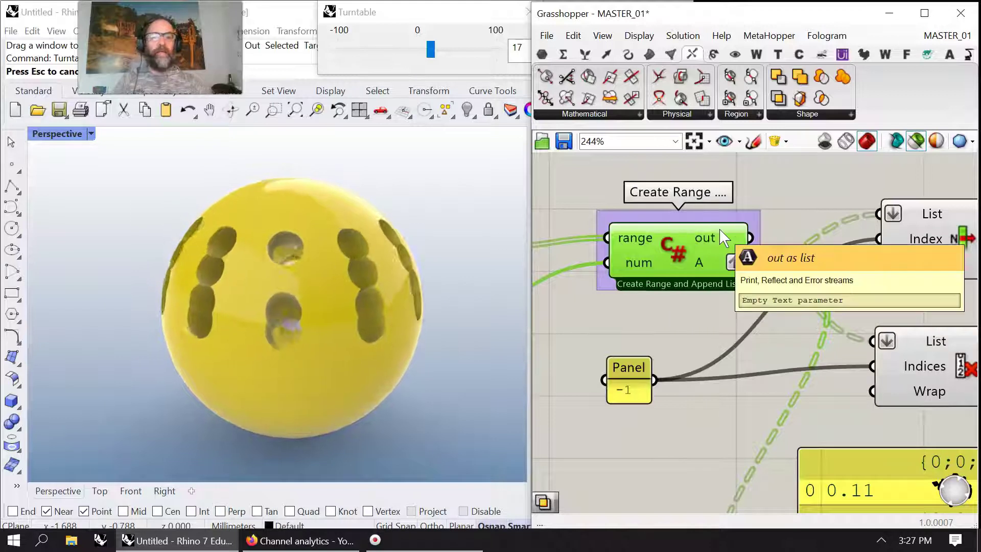
- Open the grouped C# component's script and examine its Members region, leaving the region collapsed
double_click(675, 261)
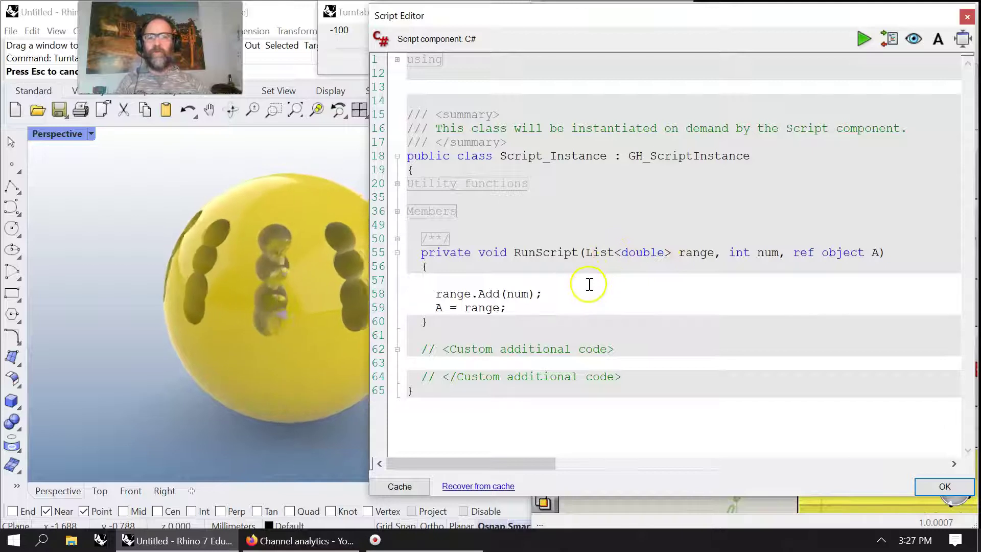
left_click(398, 212)
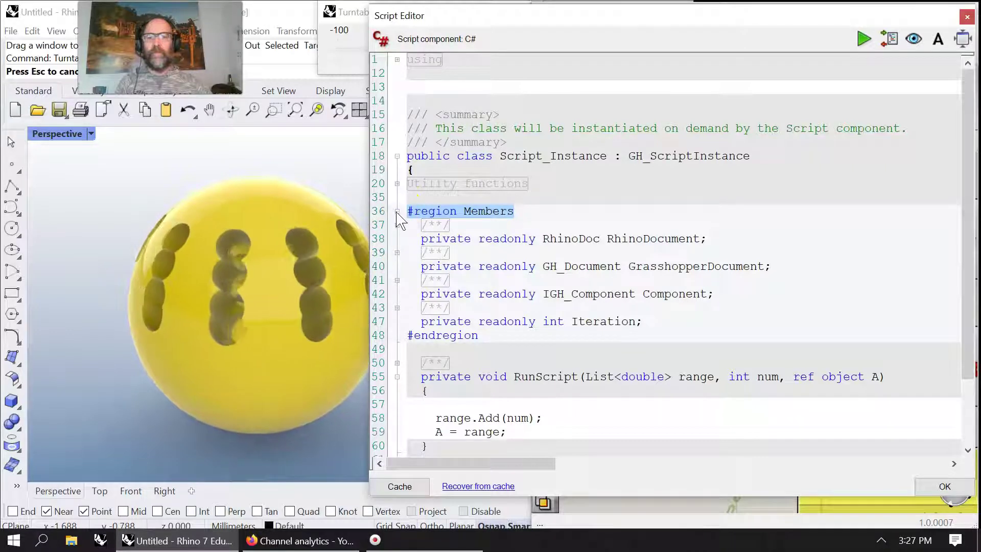
left_click(397, 212)
left_click(440, 283)
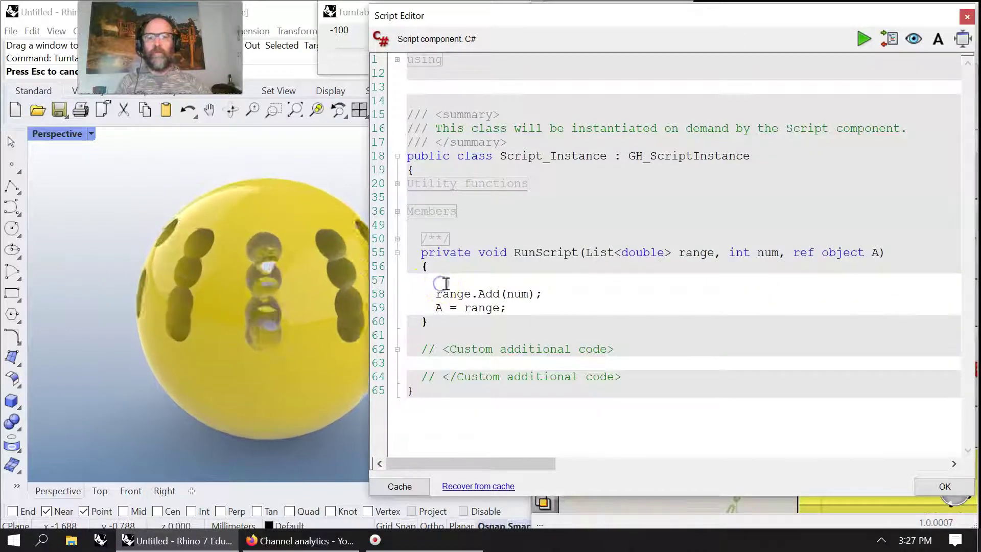
- Add the line Component.Message = ("Range and Append List"); at the start of RunScript, run the script and close the editor
left_click(459, 282)
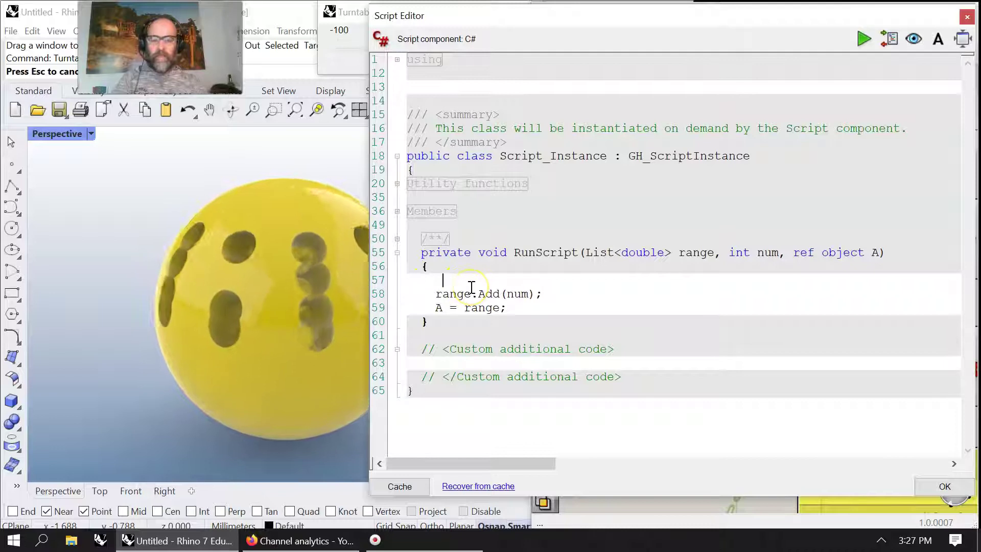
key("Return")
key("Return")
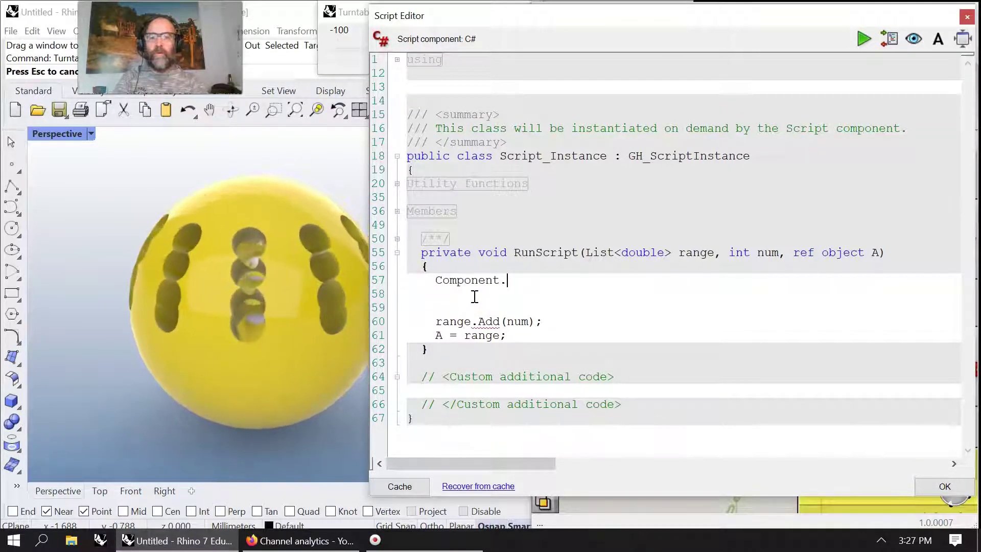
type("M")
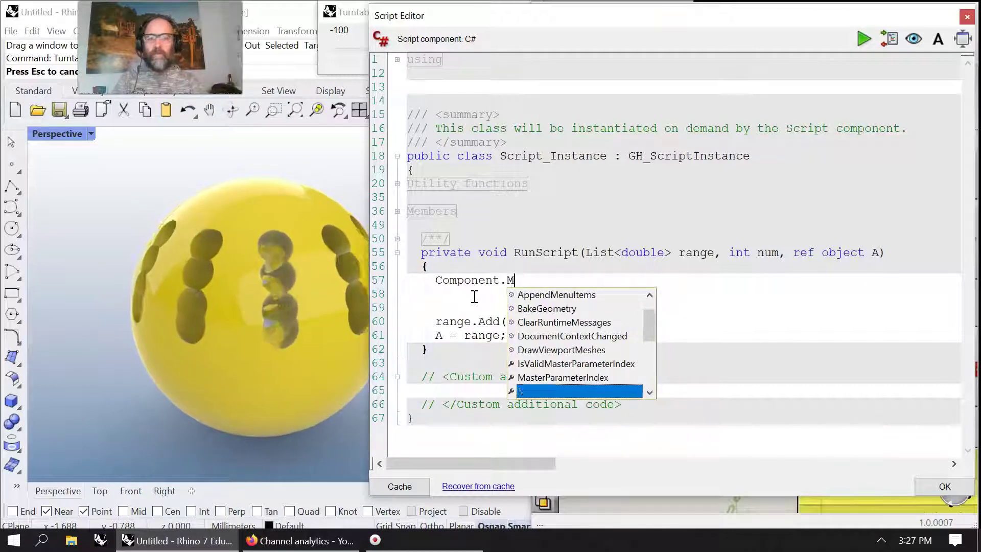
type("e")
key("Return")
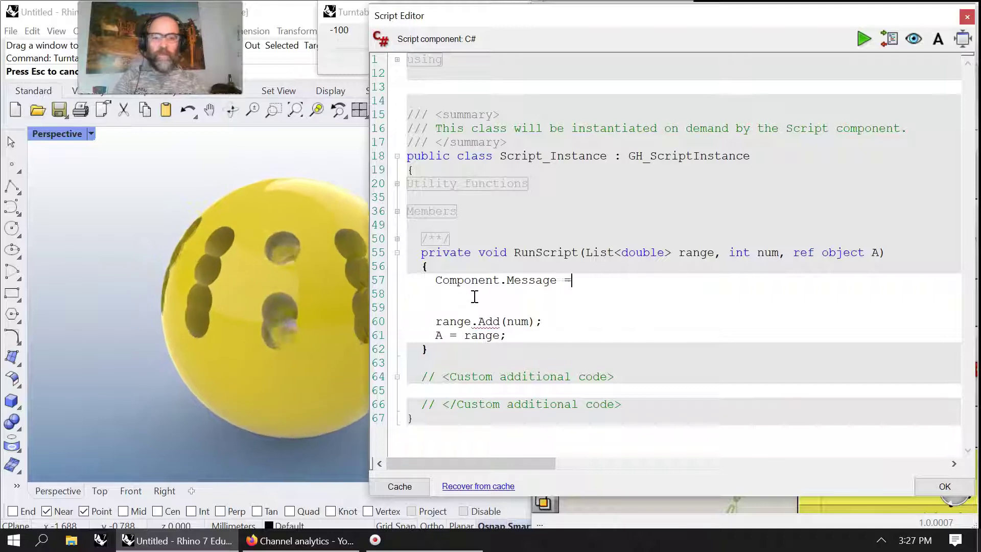
type("= (\"Range and")
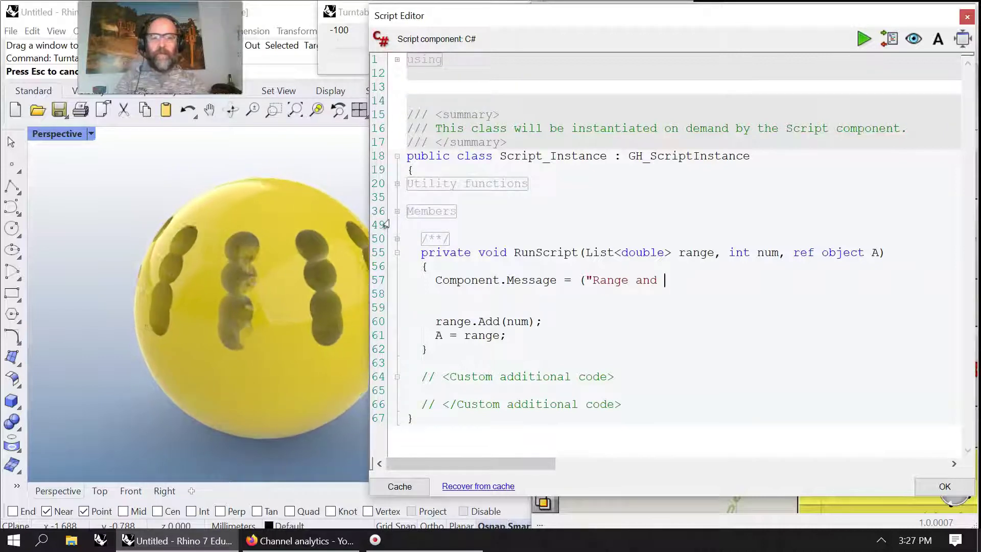
type("Append ")
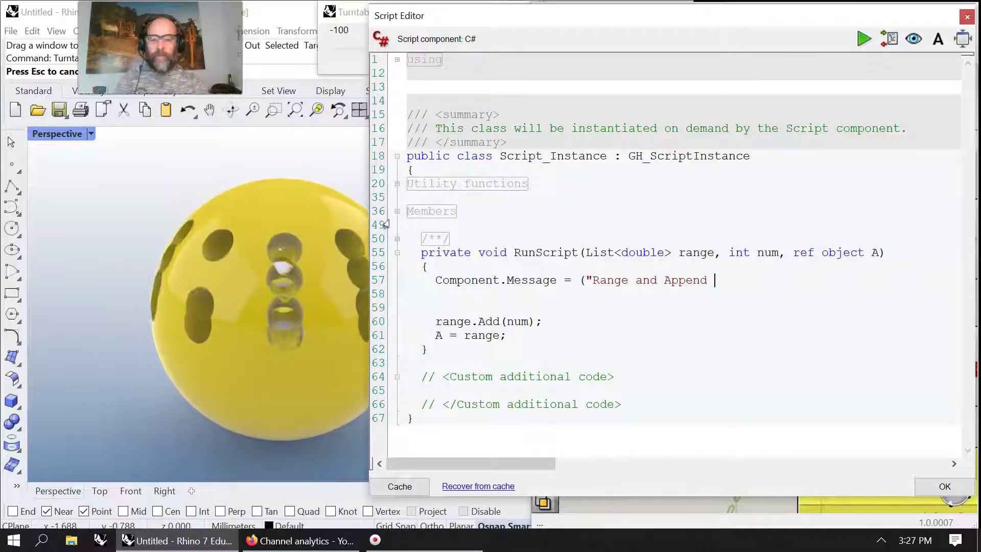
type("List\");")
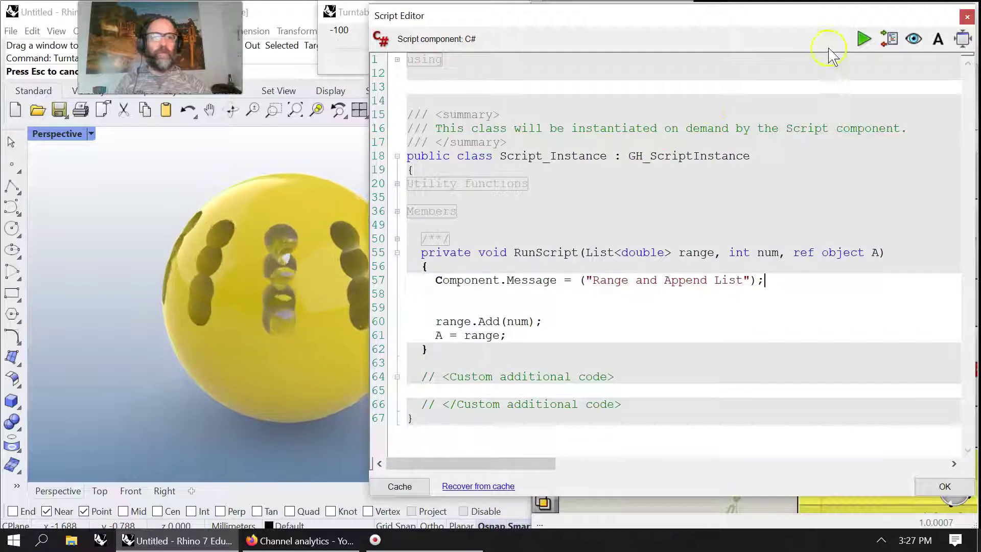
left_click(912, 85)
left_click(867, 42)
left_click(961, 13)
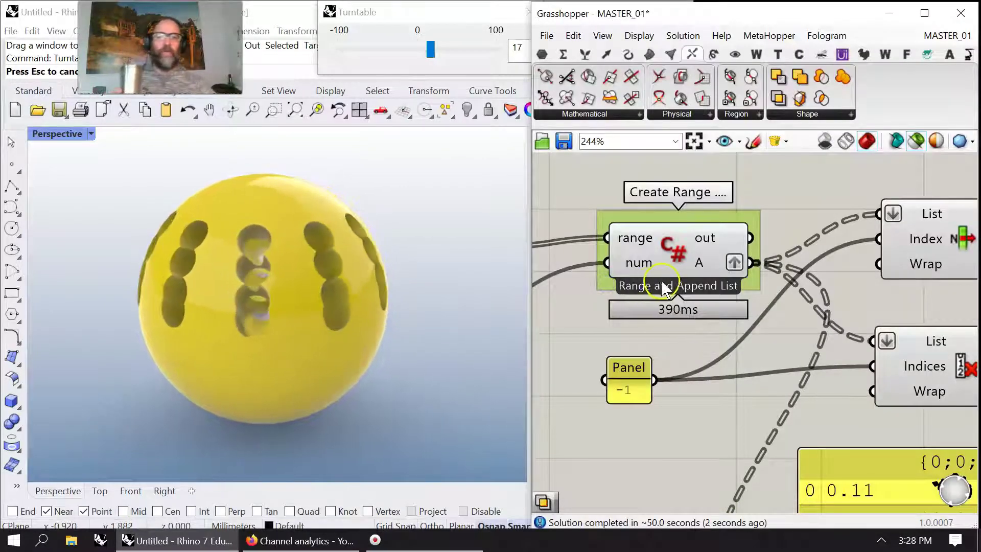
- Select the C# component and save the MASTER_01 Grasshopper document
left_click(674, 251)
left_click(546, 36)
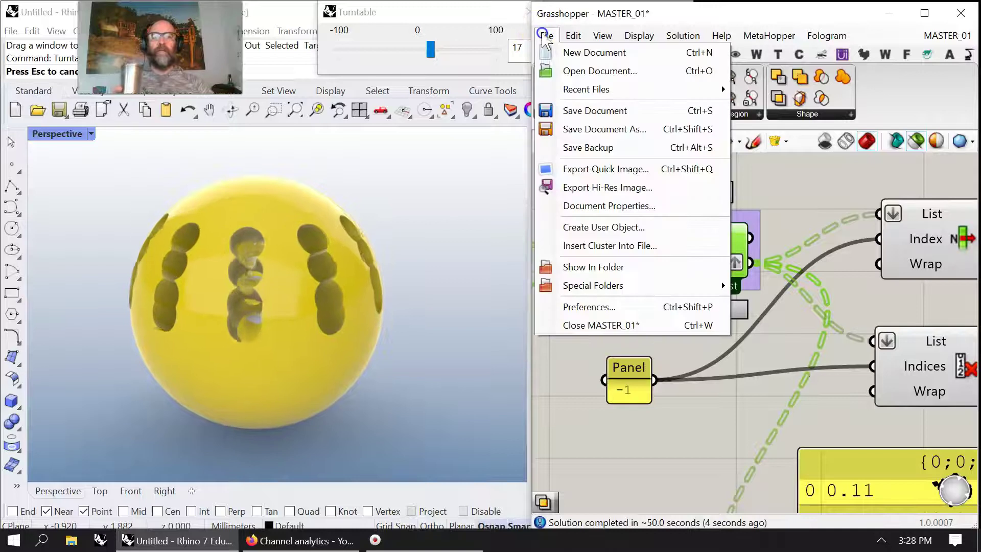
left_click(582, 108)
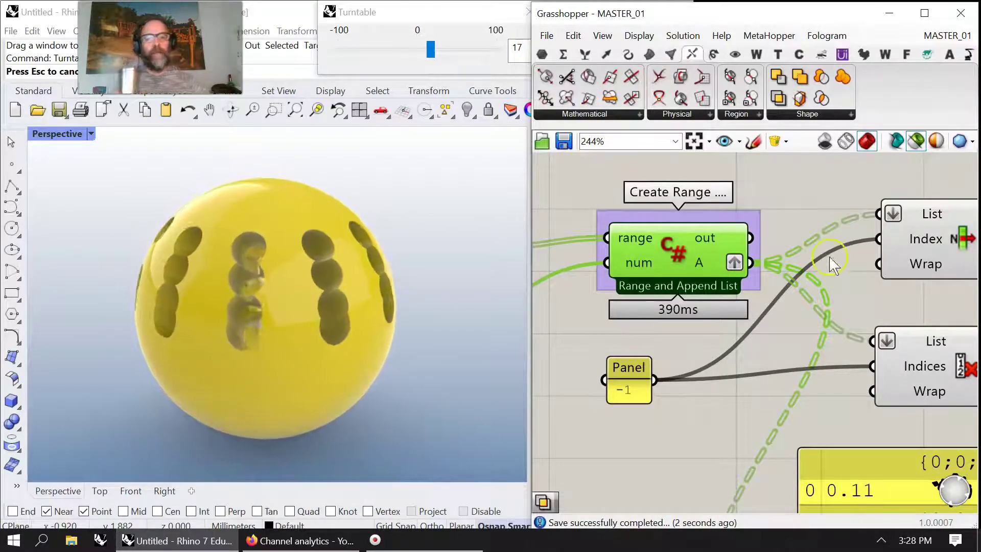
- Group all the components of the definition, from the input sliders through to the final output component, into one group
scroll(817, 271, "down", 8)
right_click_drag(793, 351, 668, 318)
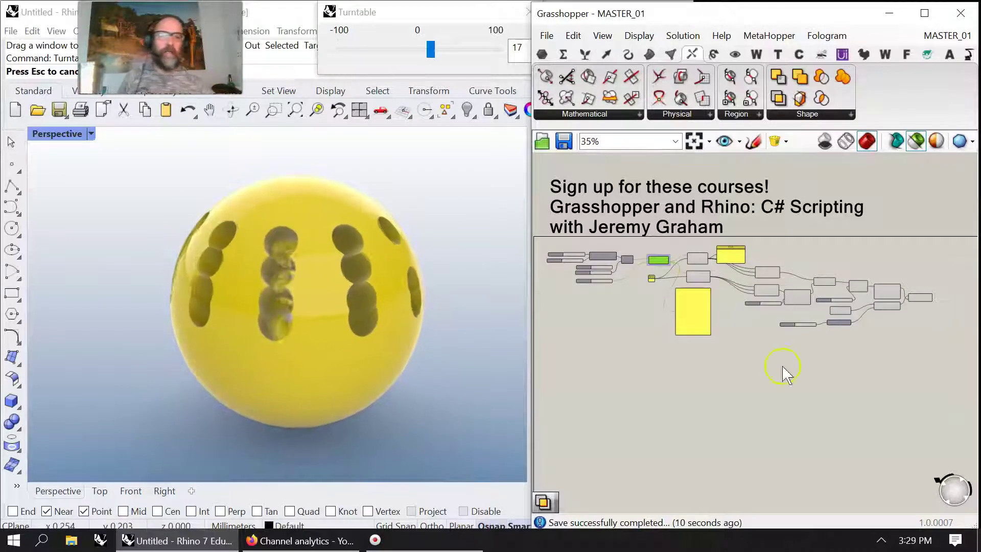
left_click_drag(942, 341, 546, 244)
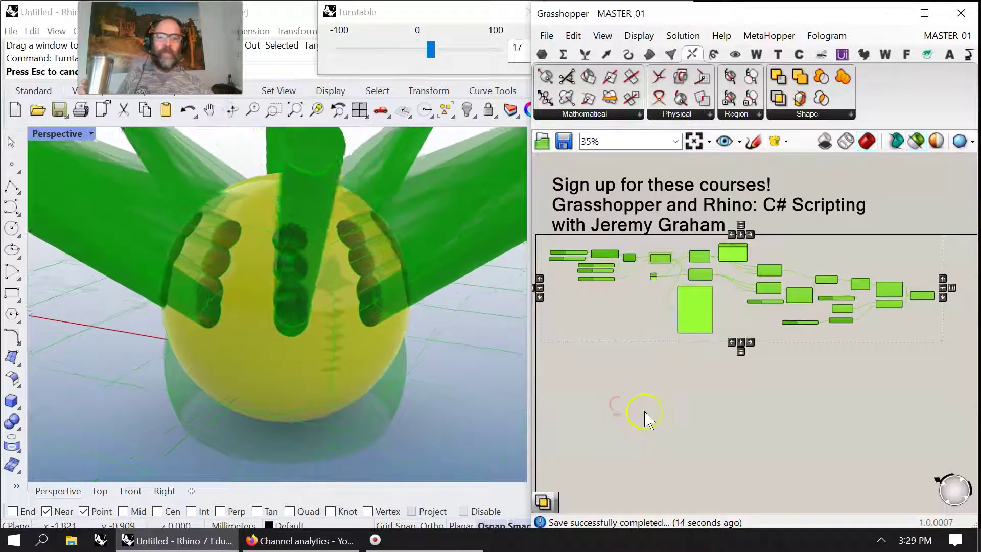
right_click(621, 406)
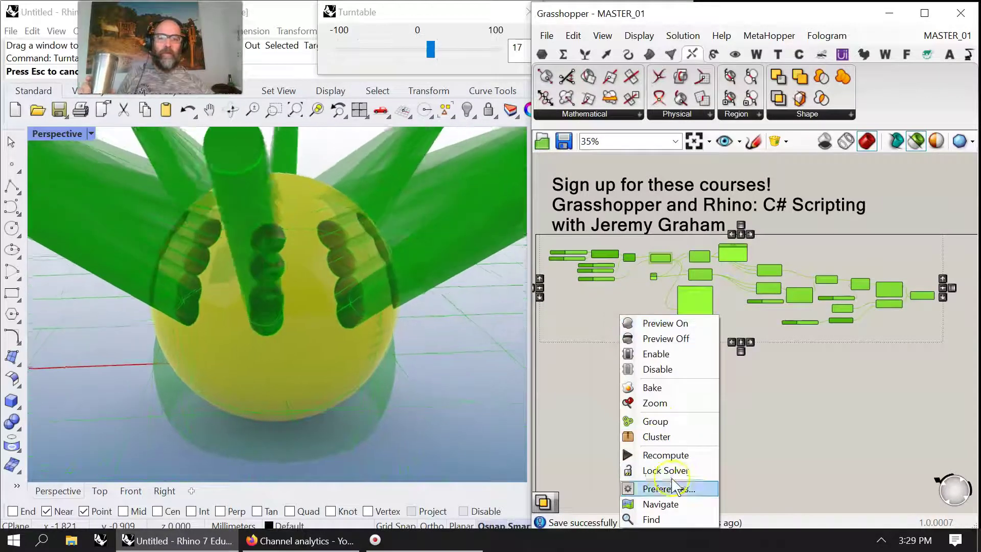
left_click(655, 422)
- Recolour the group around the whole definition to cyan (R 0, G 255, B 255) and lower its alpha to make it more transparent
right_click(614, 310)
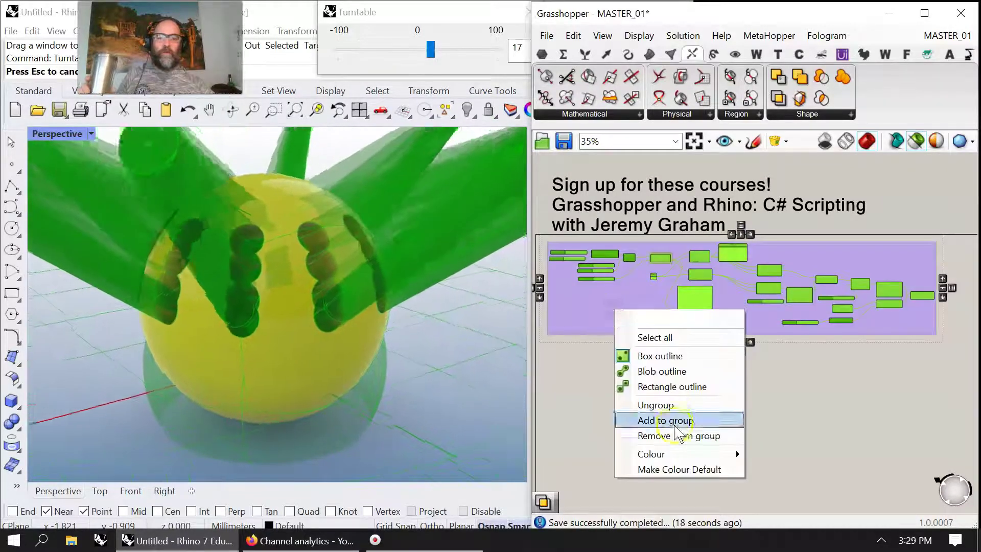
left_click(660, 454)
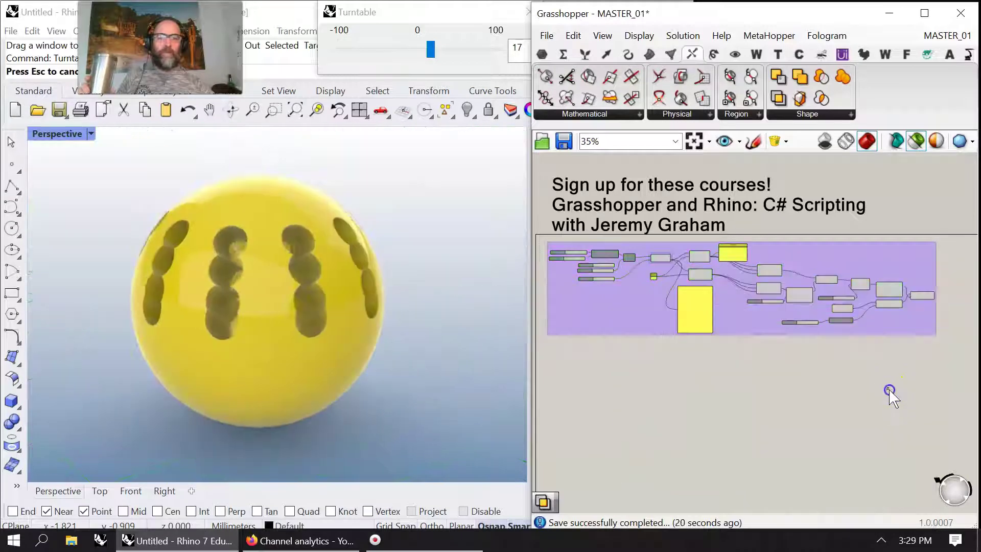
right_click(746, 336)
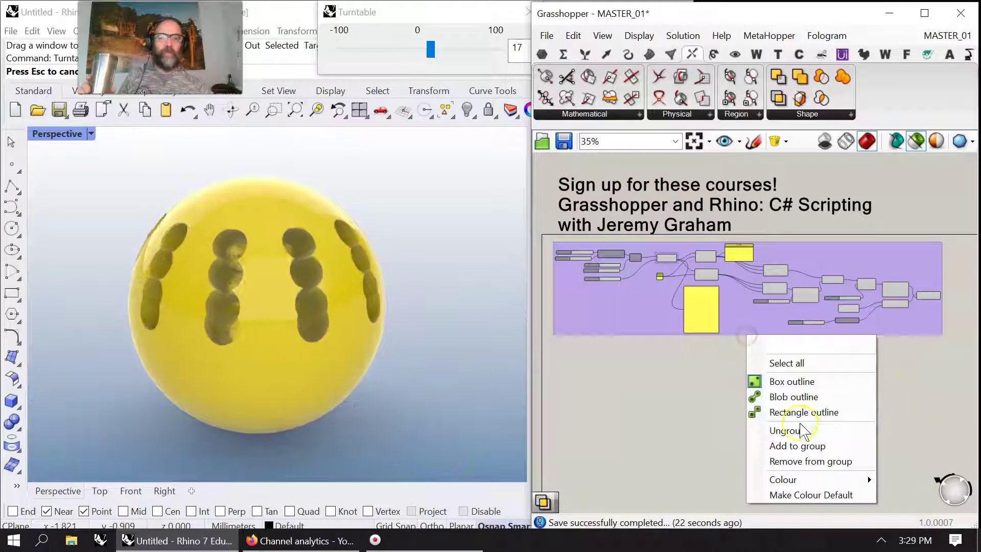
mouse_move(864, 479)
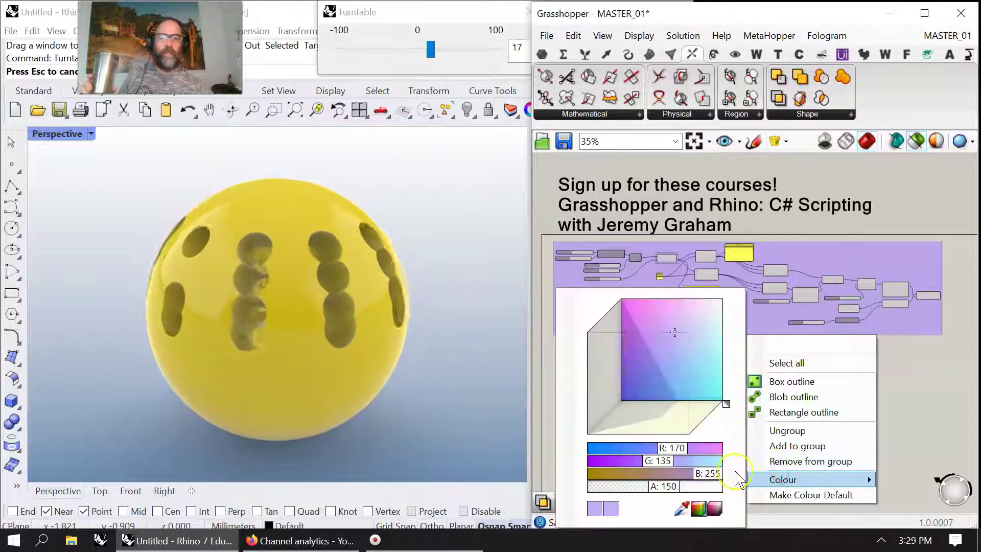
left_click(725, 403)
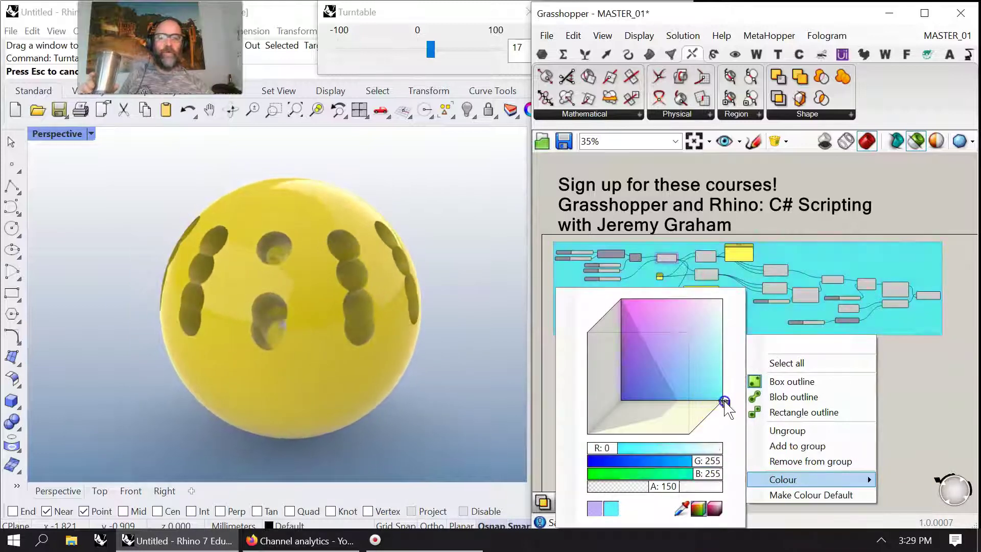
left_click_drag(667, 486, 635, 491)
left_click(887, 373)
scroll(761, 325, "up", 5)
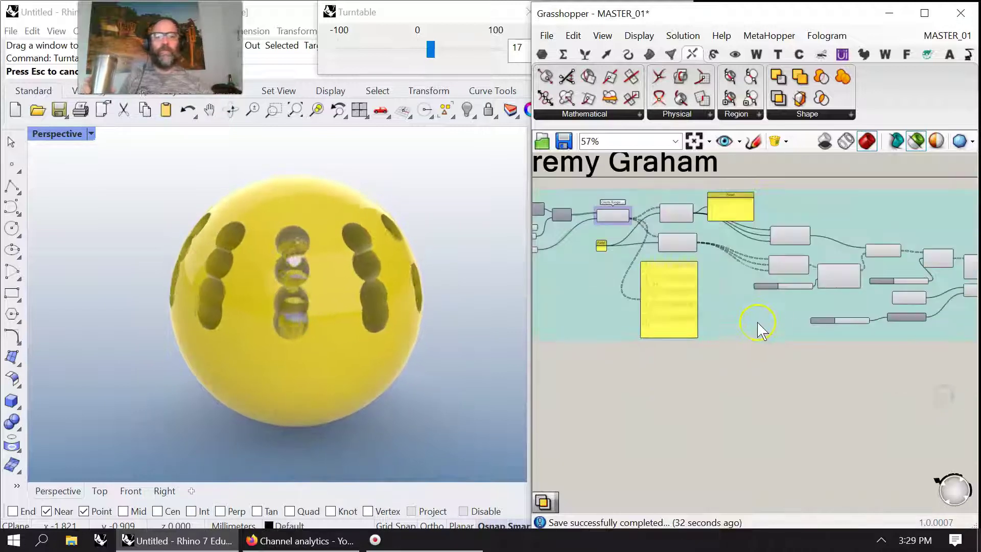
right_click_drag(762, 316, 814, 327)
scroll(902, 451, "down", 3)
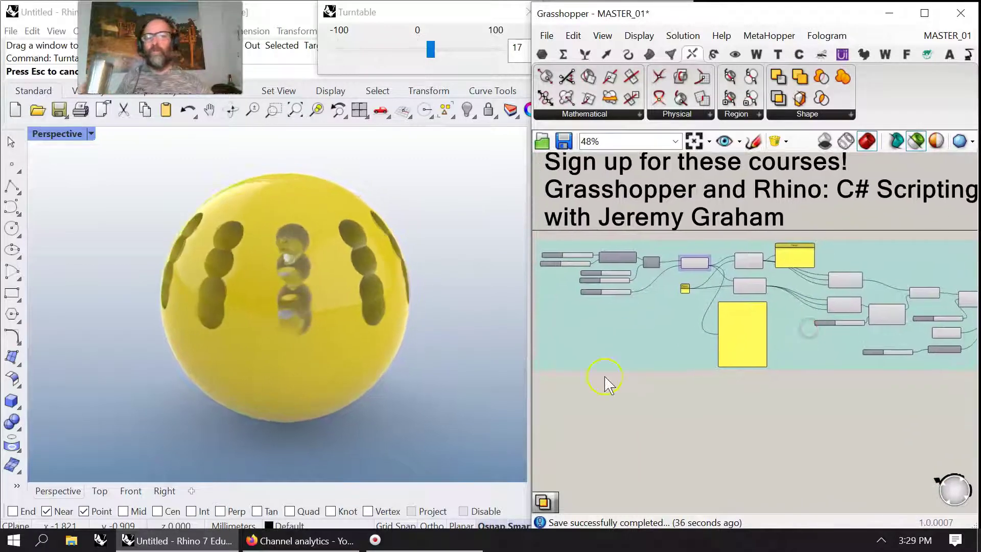